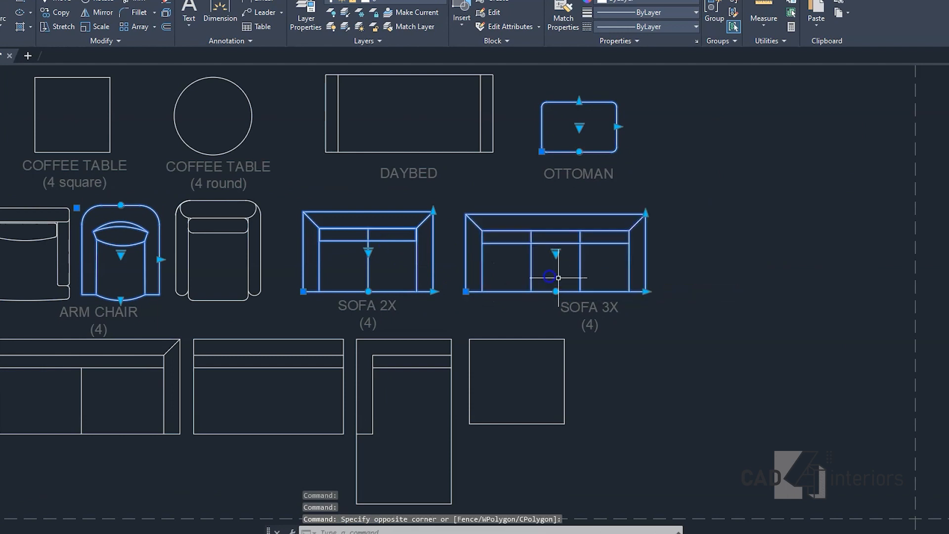
Step: Review the preset sizes available for the SOFA 3X block in the living room section and clear the selection
click(556, 253)
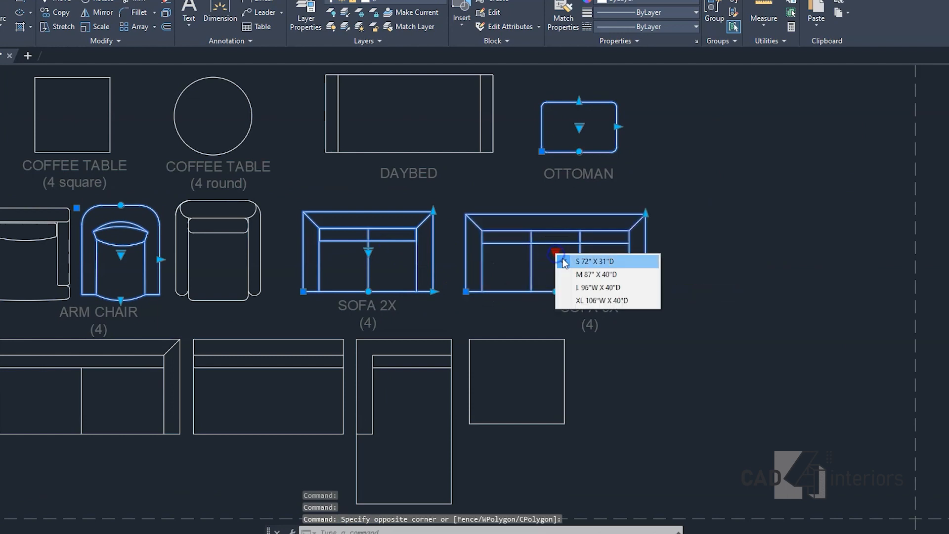
click(590, 262)
click(615, 237)
click(614, 170)
scroll(511, 296, down, 3)
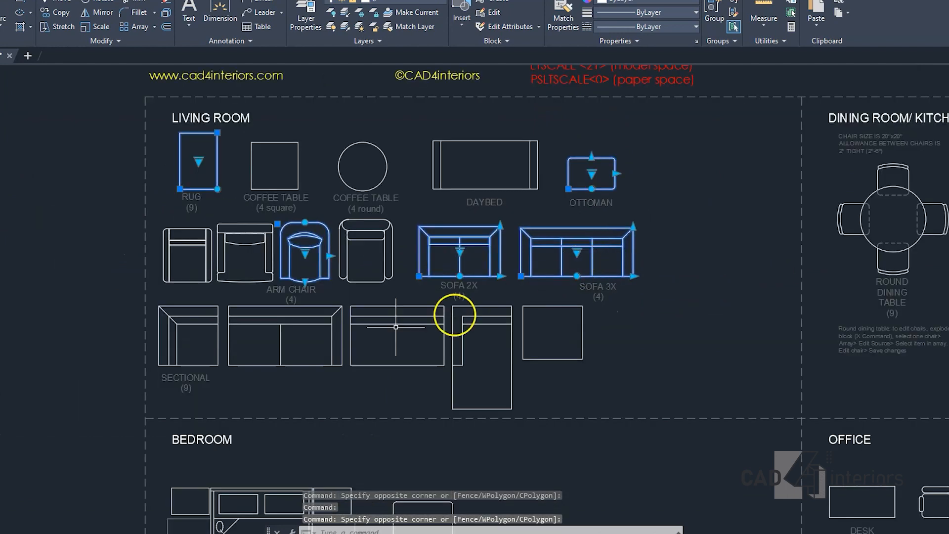
key(Escape)
Step: Review the configuration options of the second SECTIONAL block, keeping W/arm (1 div.) 67"x38"
click(288, 341)
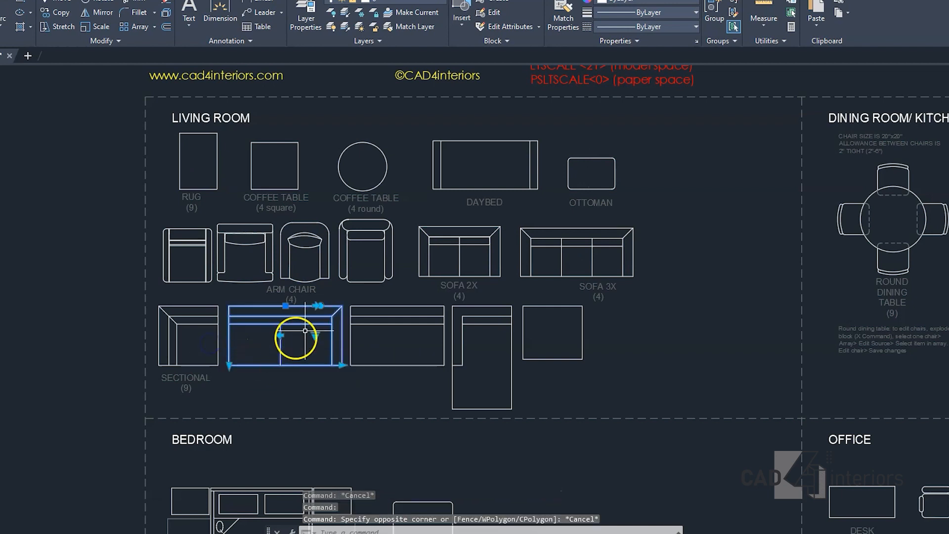
click(315, 336)
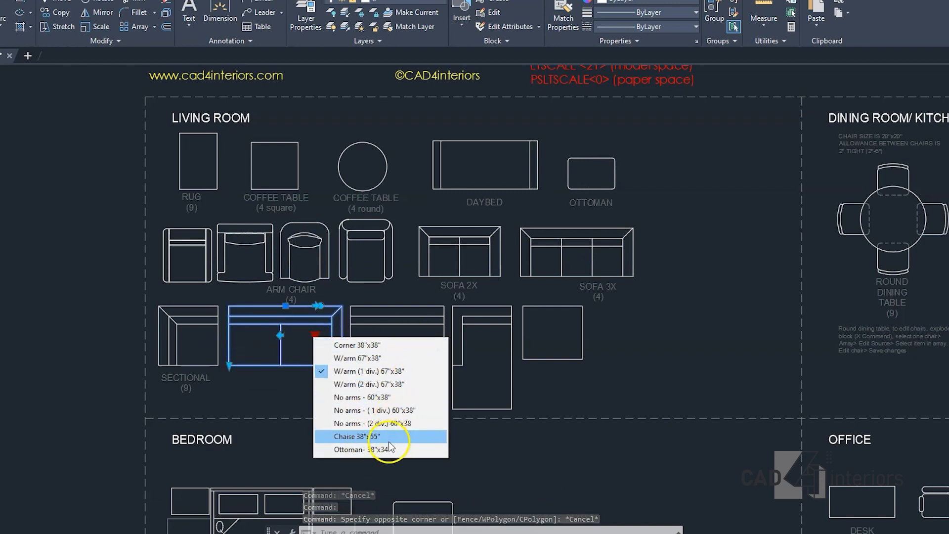
click(396, 370)
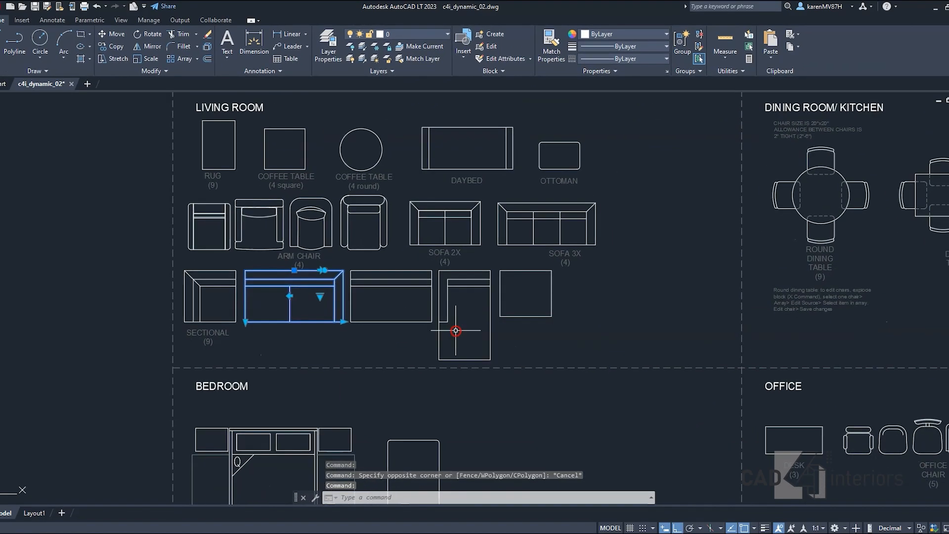
key(Escape)
Step: Inspect the size and rug options offered by the BED block in the bedroom section
mouse_move(460, 349)
middle_down()
mouse_move(483, 276)
mouse_move(384, 248)
middle_up()
click(318, 279)
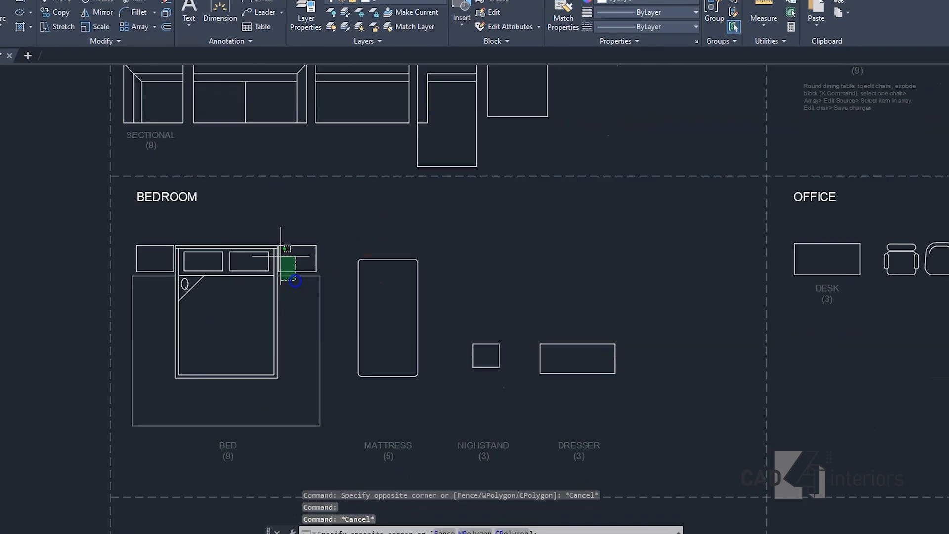
click(295, 280)
click(230, 296)
click(228, 297)
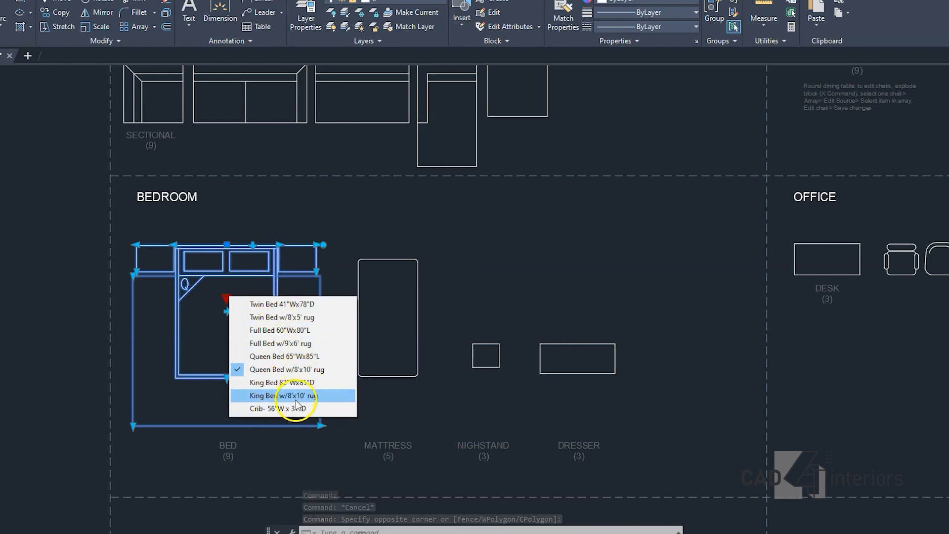
click(384, 321)
key(Escape)
Step: Inspect the preset mattress sizes of the MATTRESS block
click(386, 312)
click(389, 310)
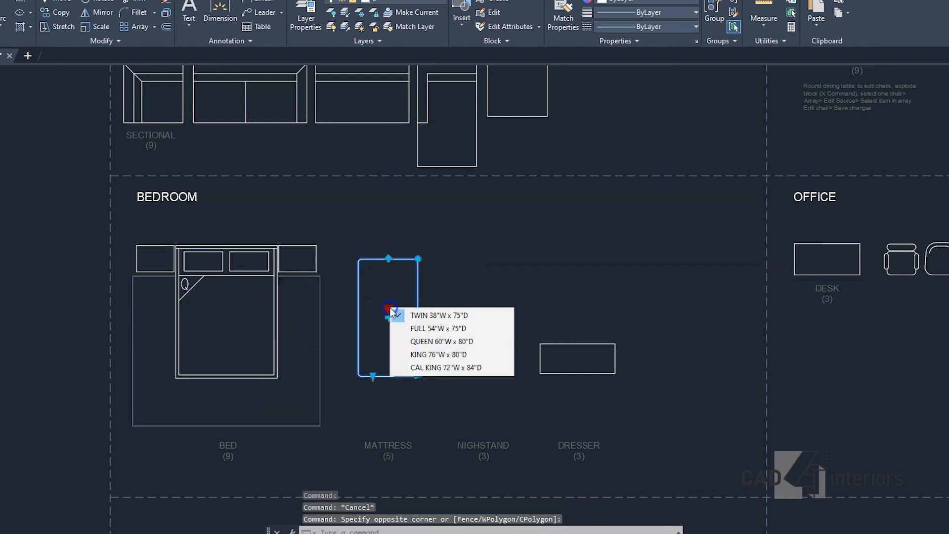
key(Escape)
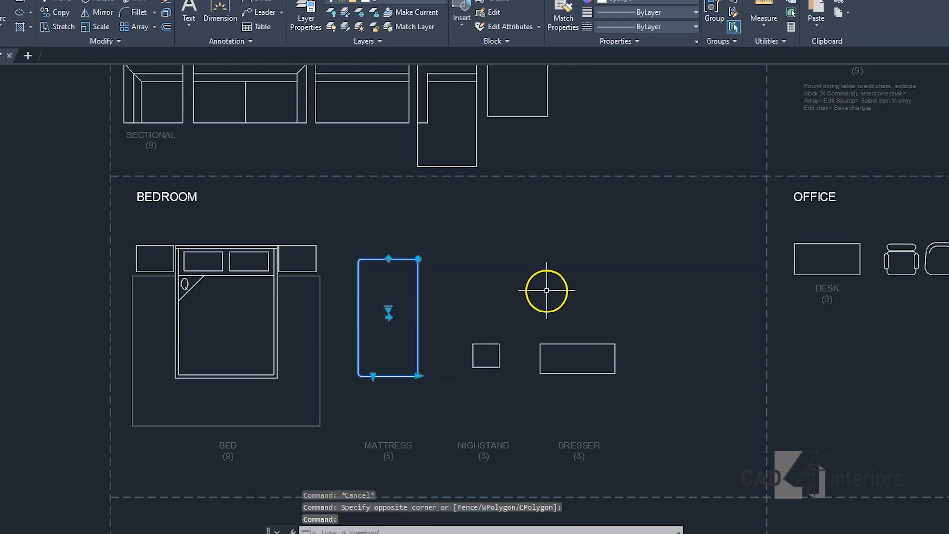
Step: Examine the preset sizes of the nightstand and DRESSER blocks and clear the selection
click(486, 357)
click(487, 352)
click(489, 356)
middle_drag(555, 327, 398, 299)
click(413, 313)
click(421, 319)
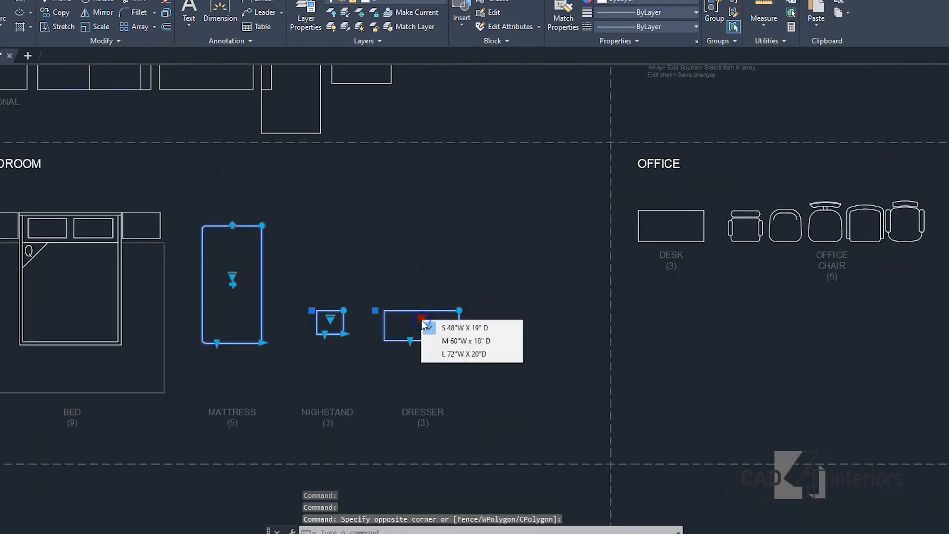
click(420, 321)
scroll(313, 377, down, 2)
middle_drag(715, 278, 524, 368)
key(Escape)
Step: Examine the chair-count and diameter options of the ROUND DINING TABLE block
scroll(444, 196, up, 4)
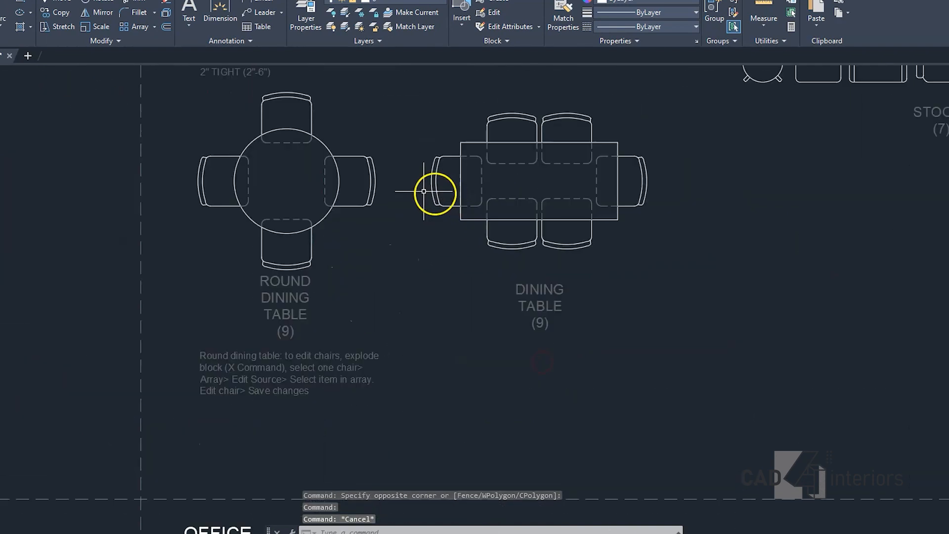
click(358, 203)
click(294, 233)
middle_drag(296, 160, 239, 252)
click(229, 254)
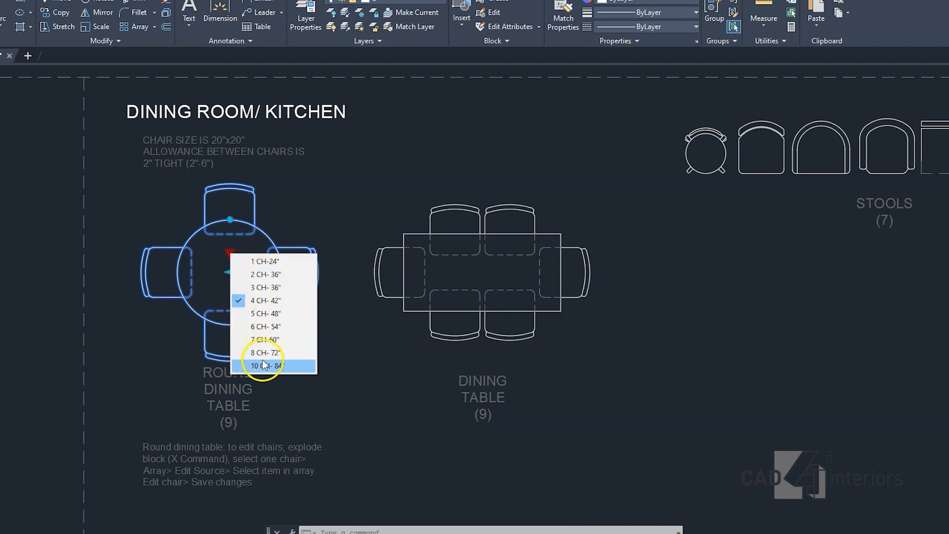
click(295, 240)
Step: Examine the chair-count and size options of the rectangular DINING TABLE block
click(342, 252)
click(449, 238)
click(437, 225)
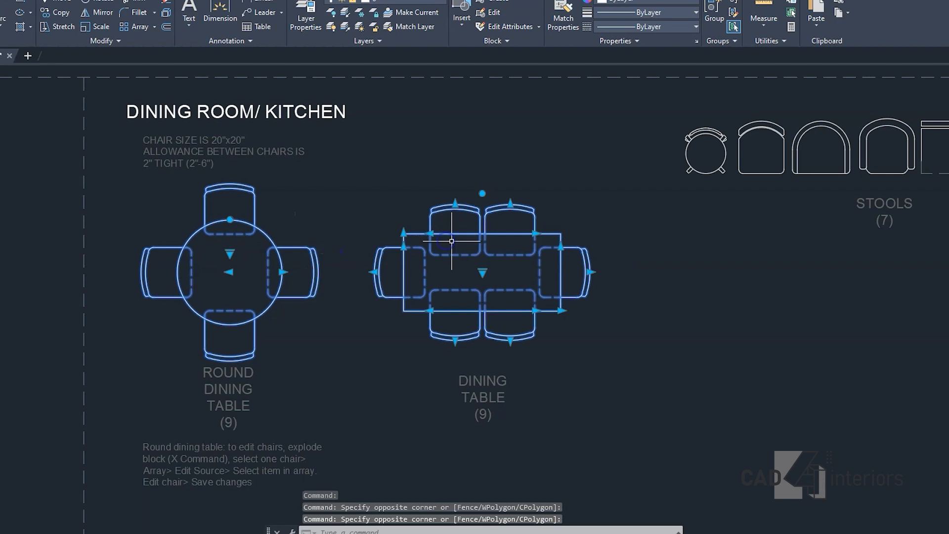
click(481, 272)
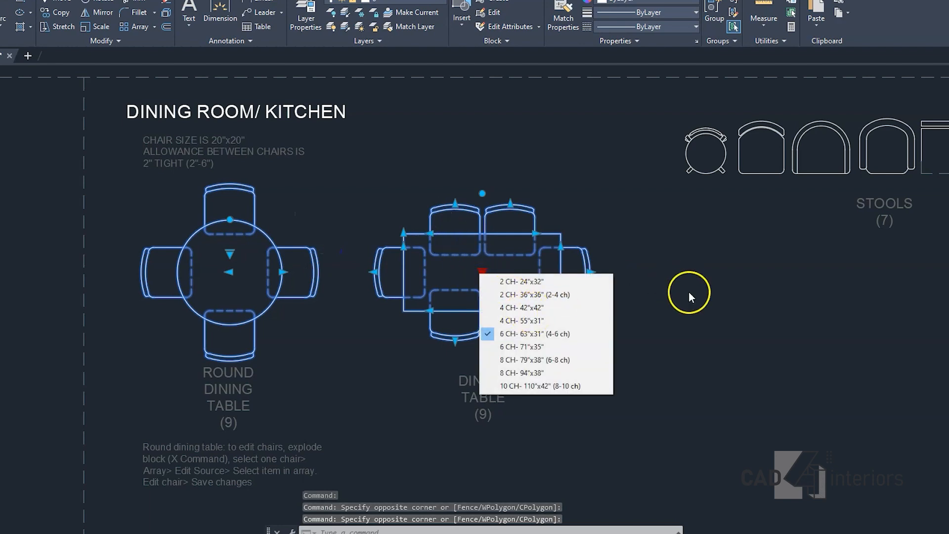
click(695, 294)
Step: Check the options of the first block in the STOOLS row and clear the selection
middle_drag(780, 308, 444, 386)
click(444, 386)
click(391, 255)
click(378, 239)
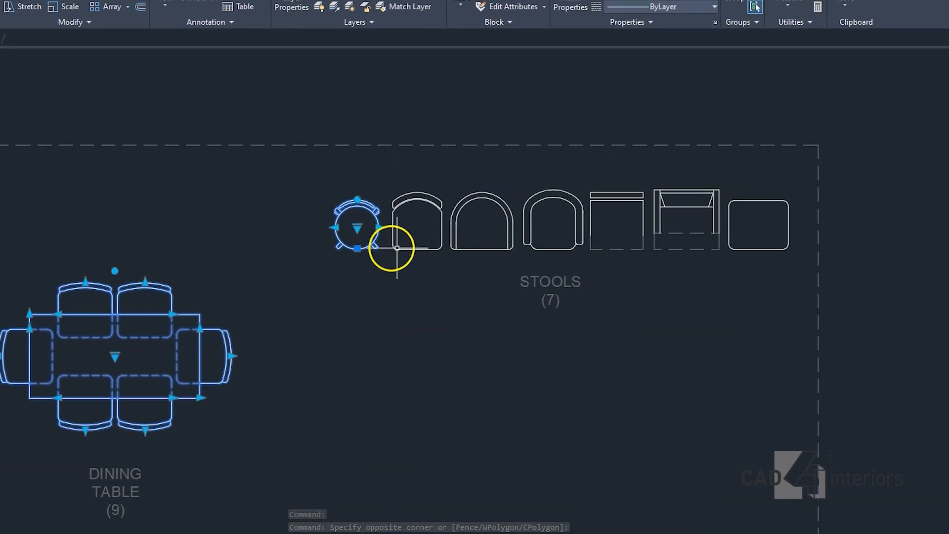
click(357, 229)
click(357, 228)
key(Escape)
Step: Check the size options of the DESK block in the office section and clear the selection
scroll(424, 214, down, 2)
middle_drag(381, 329, 564, 91)
scroll(255, 389, up, 2)
click(237, 379)
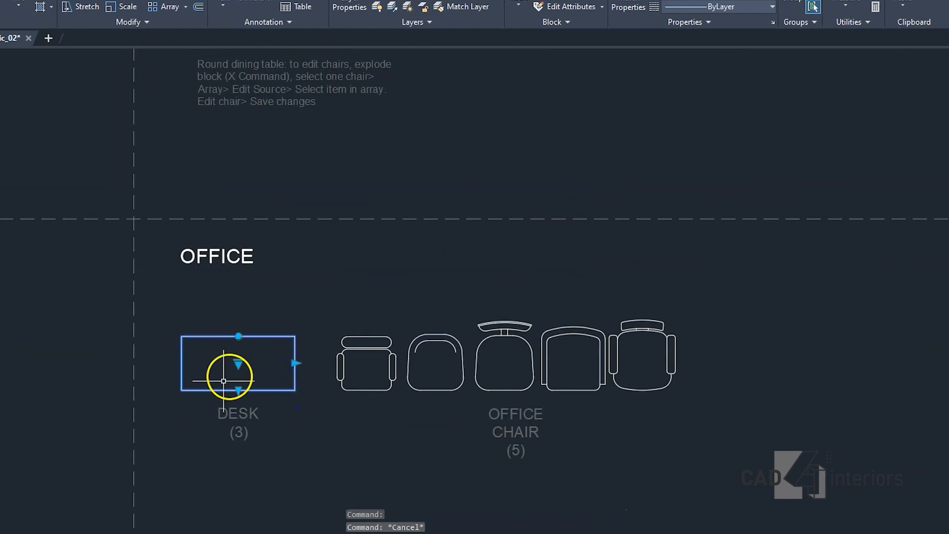
click(238, 367)
click(239, 366)
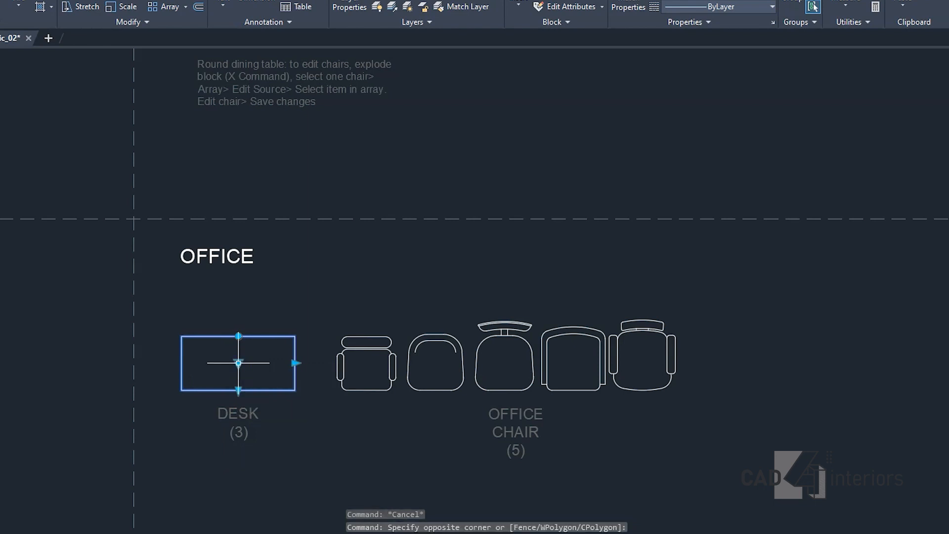
middle_drag(387, 381, 274, 380)
key(Escape)
Step: Select all the office chair blocks and review the chair types offered by the first one
click(593, 388)
click(259, 363)
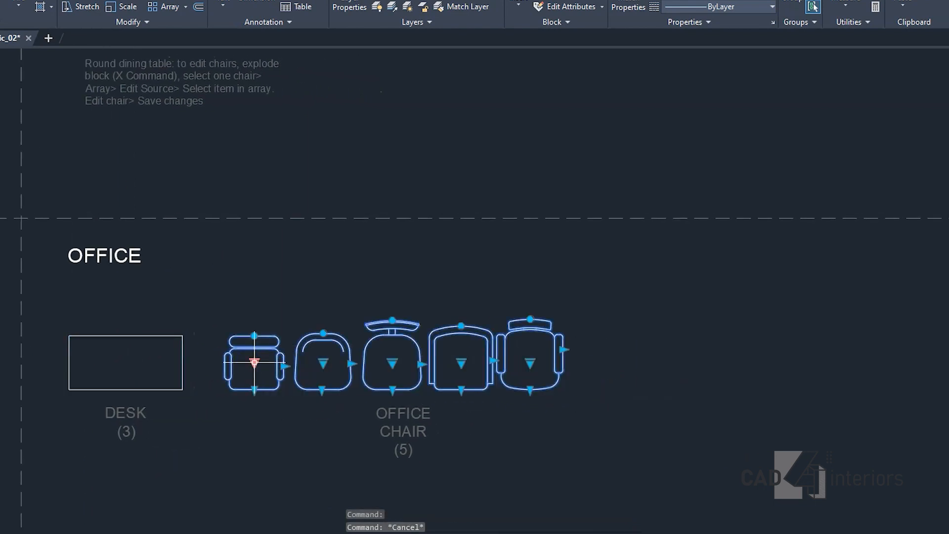
click(254, 362)
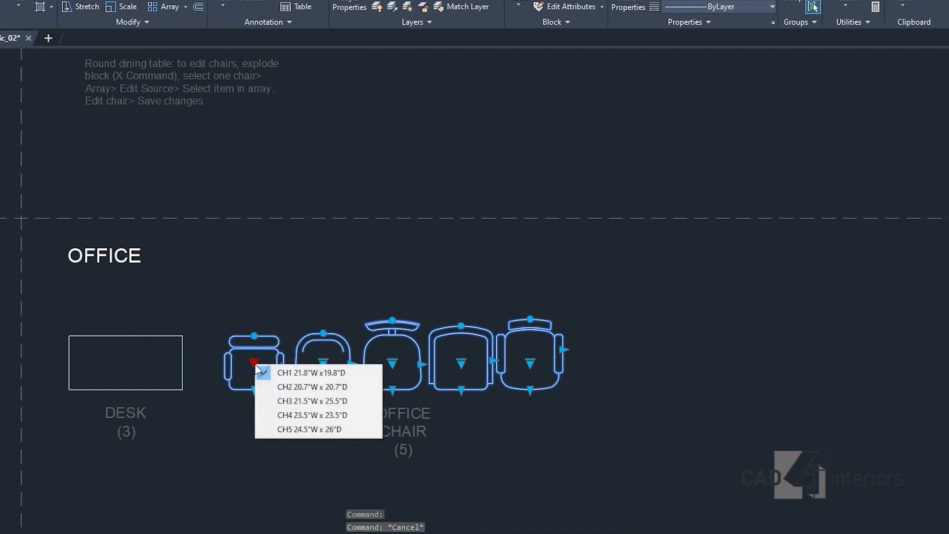
key(Escape)
key(Escape)
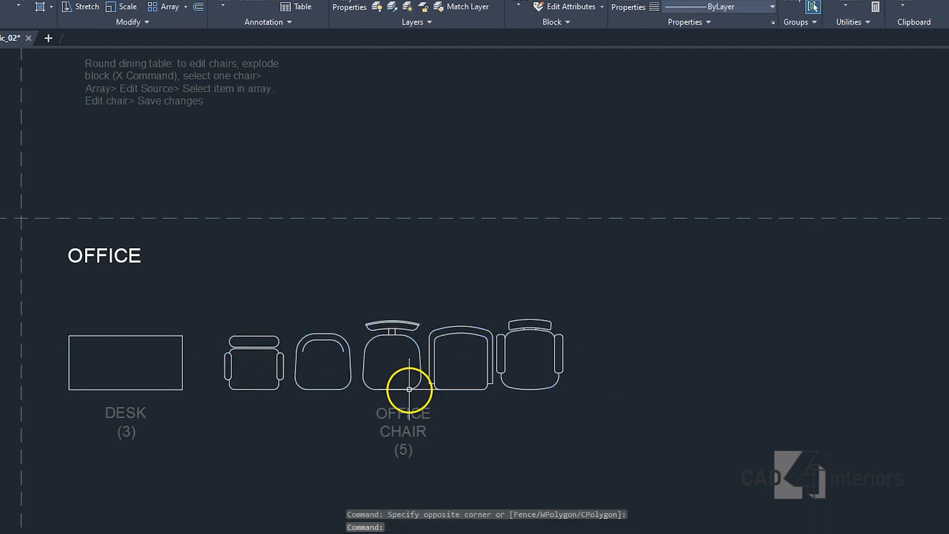
Step: Copy the last office chair in the row and paste it into the empty area of the office section
mouse_move(404, 388)
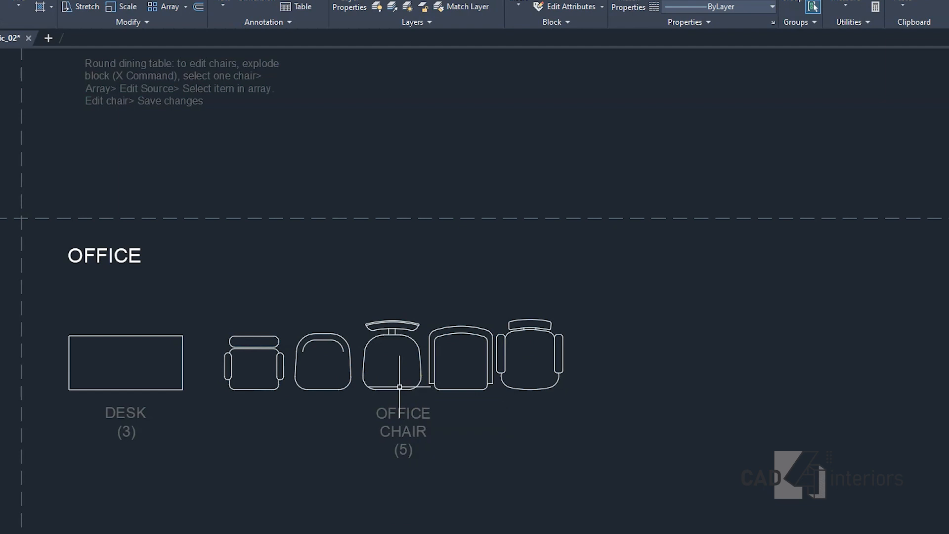
click(556, 383)
key(ctrl+c)
scroll(514, 371, down, 2)
key(ctrl+v)
click(597, 400)
scroll(646, 405, up, 1)
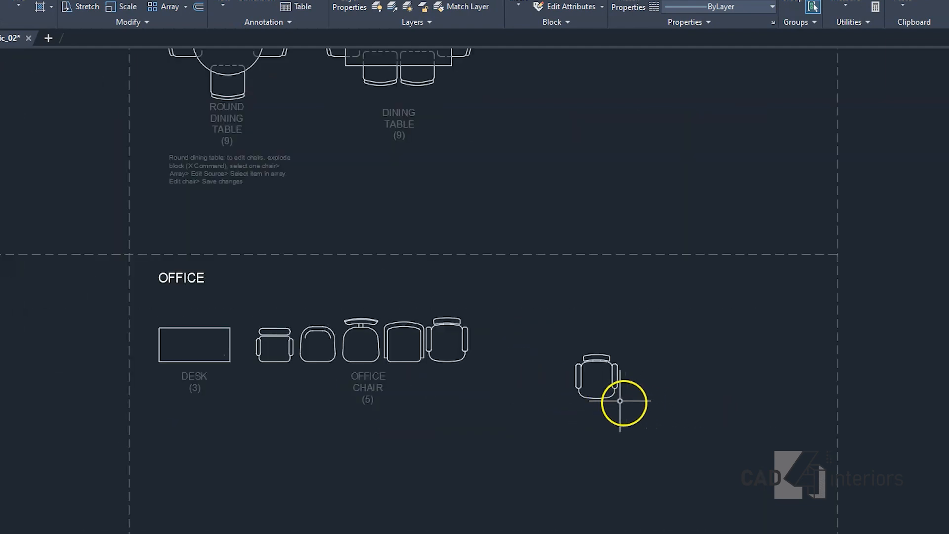
key(ctrl+v)
Step: Stretch the pasted office chair wider and deeper with its dynamic block grips
scroll(612, 372, up, 3)
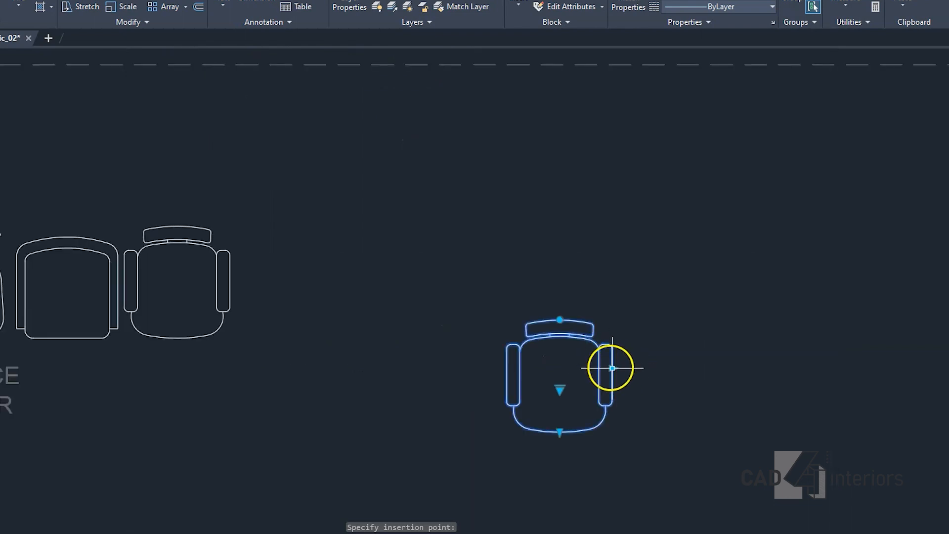
click(612, 368)
click(643, 380)
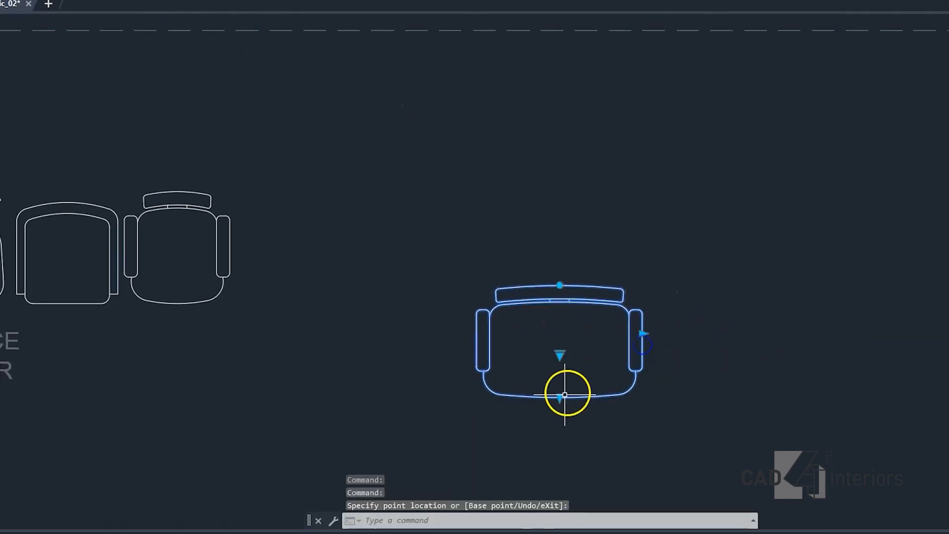
click(559, 398)
click(559, 449)
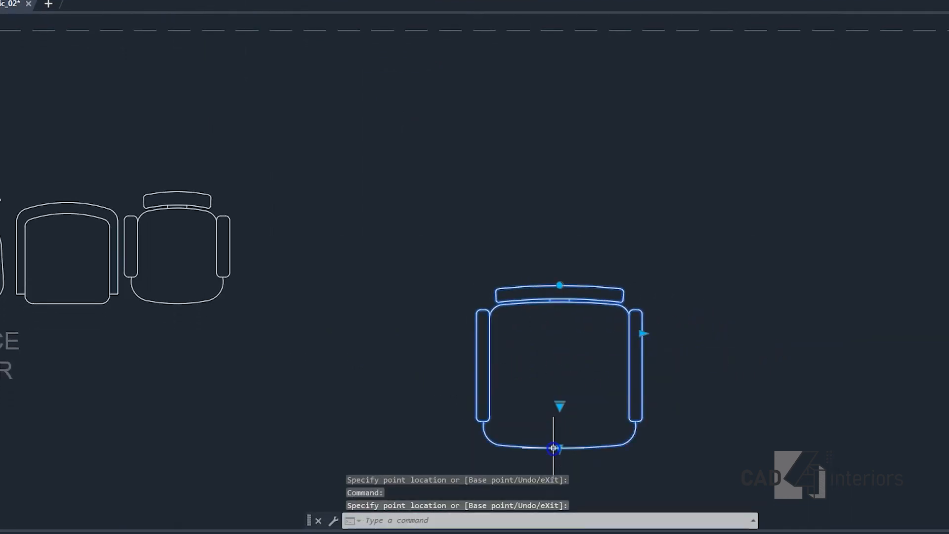
Step: Try rotating the stretched office chair about the midpoint of its backrest
click(560, 286)
key(space)
key(space)
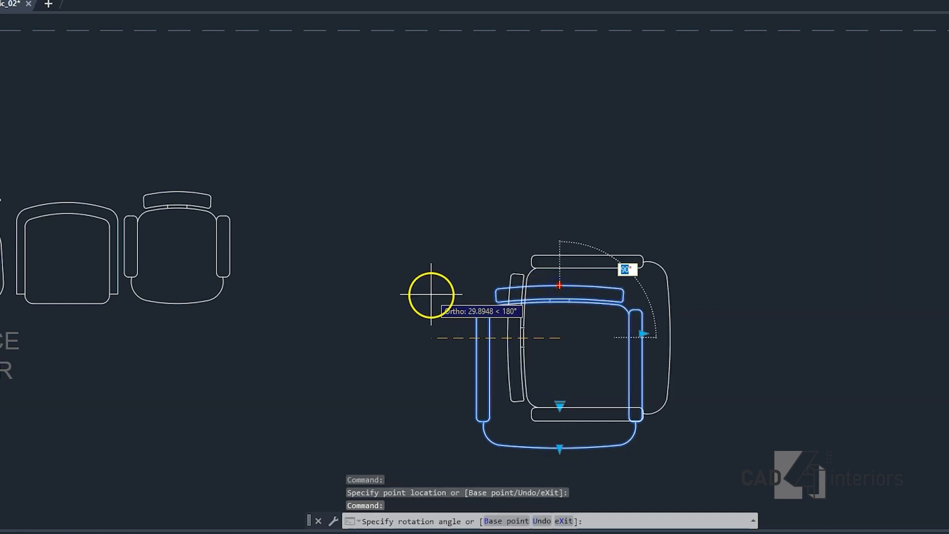
click(498, 235)
click(642, 334)
key(Escape)
click(643, 334)
key(Escape)
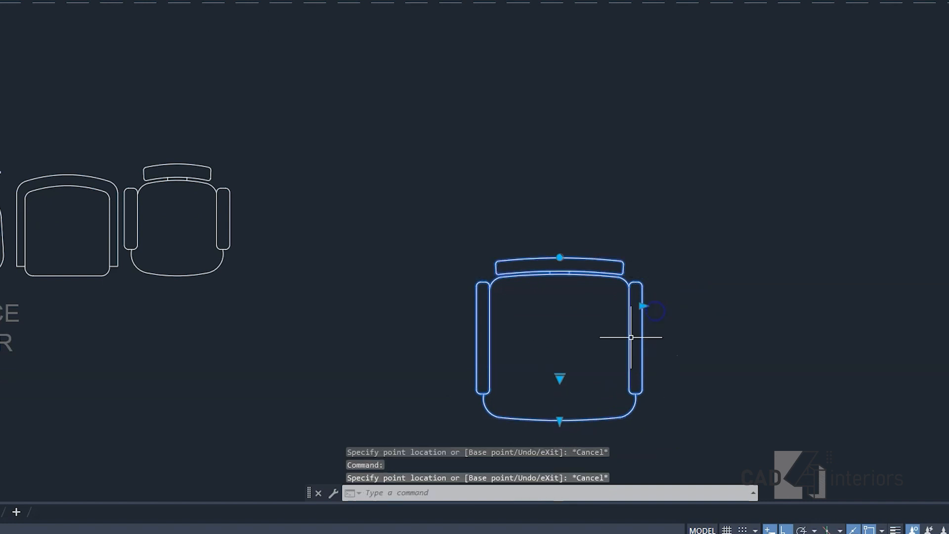
Step: Switch the pasted chair's type to CH3 21.5"W x 25.5"D and finally to CH4 23.5"W x 23.5"D
click(560, 379)
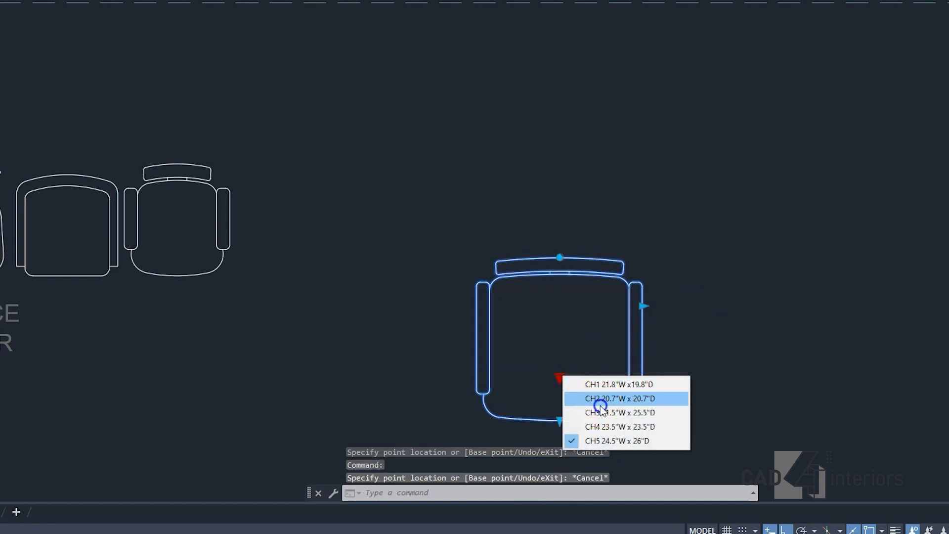
click(601, 412)
click(564, 377)
click(578, 415)
click(558, 378)
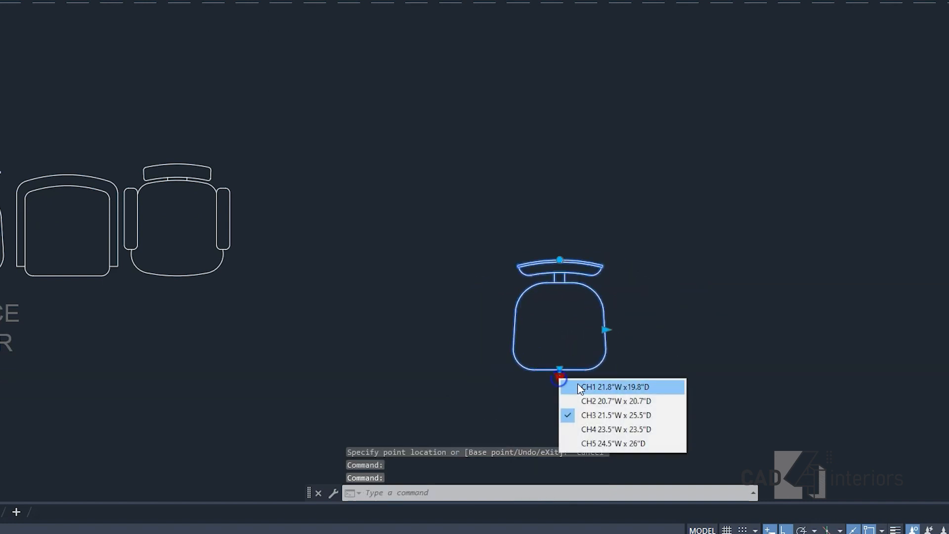
click(600, 430)
scroll(554, 407, down, 4)
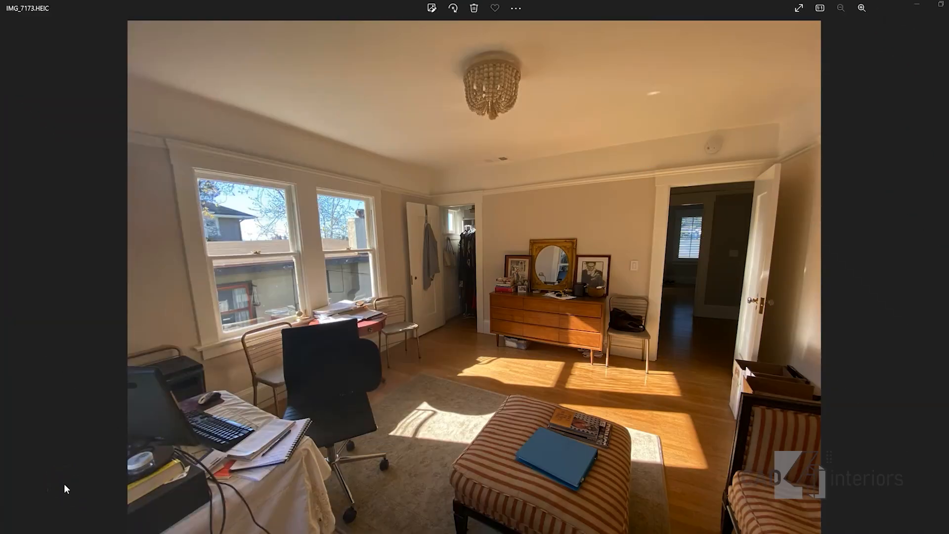
Step: Browse the room photos in the photo viewer to examine the furniture, windows and doors
click(948, 288)
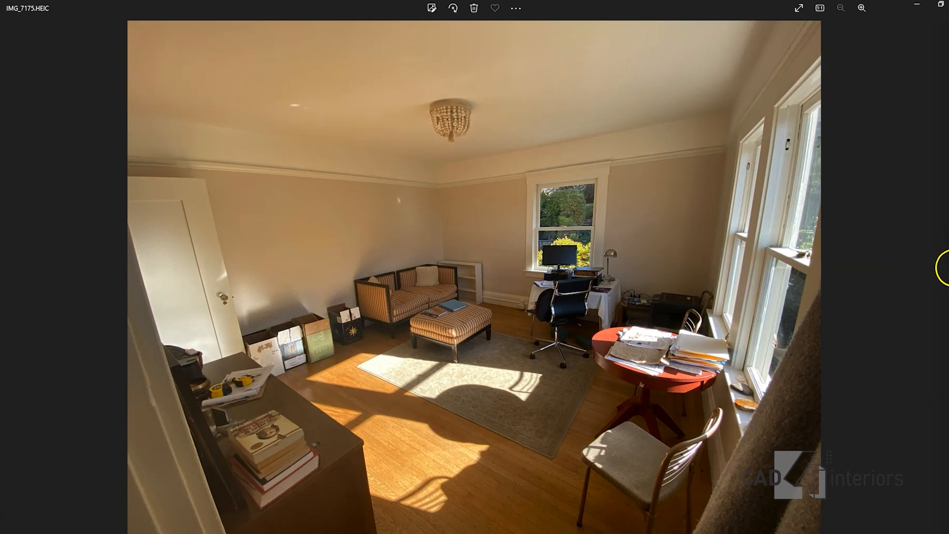
click(947, 268)
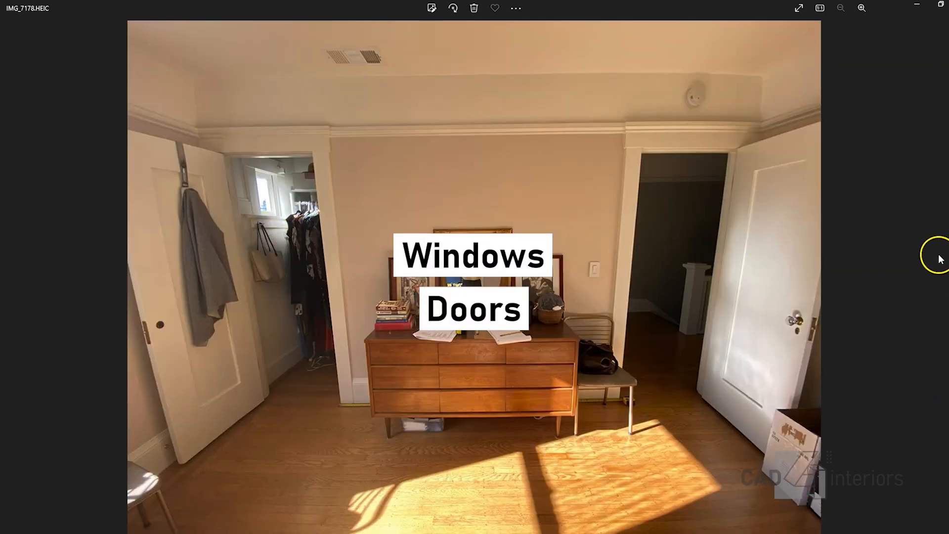
click(2, 287)
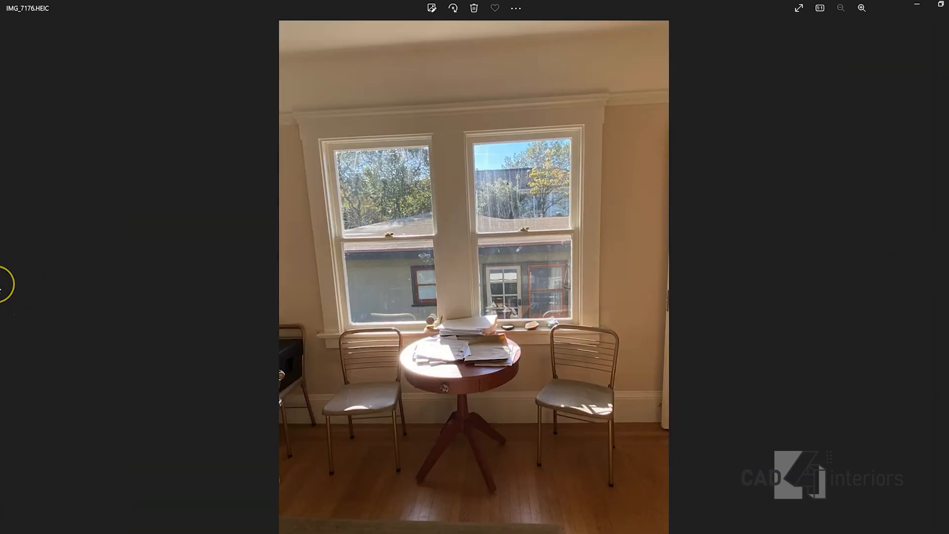
click(3, 287)
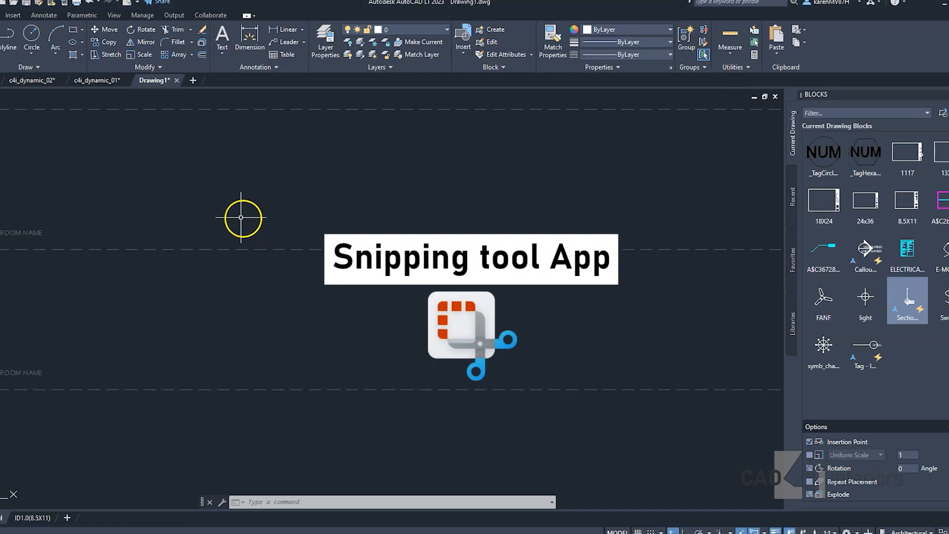
Step: Paste the snipped hand-drawn floor plan image into an empty area of the drawing
scroll(213, 237, down, 2)
key(ctrl+v)
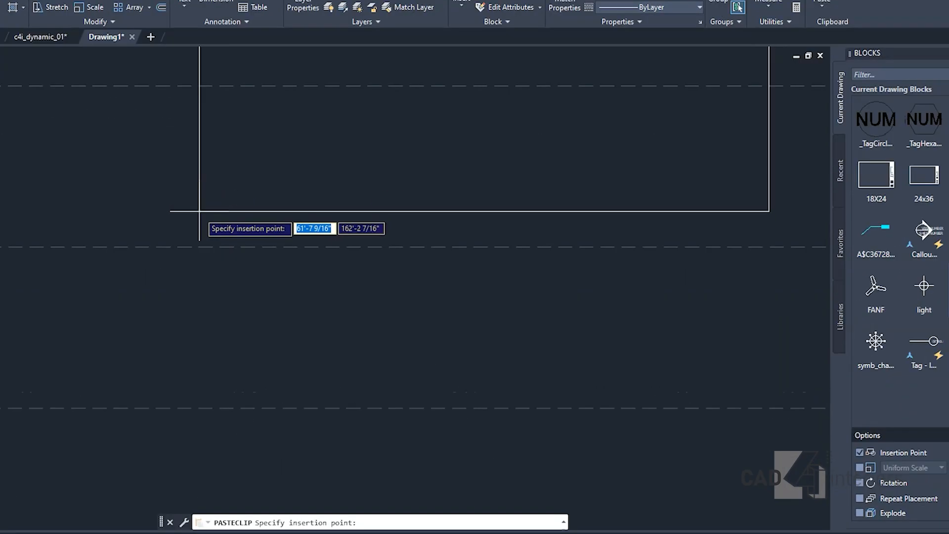
click(162, 208)
Step: Scale the pasted floor plan sketch down to a smaller size
scroll(307, 270, up, 4)
click(581, 140)
click(518, 161)
text(sc)
key(Return)
click(223, 147)
click(318, 112)
click(390, 170)
Step: Move the floor plan sketch into the first dashed row, above its ROOM NAME label
click(303, 146)
middle_drag(311, 153, 369, 155)
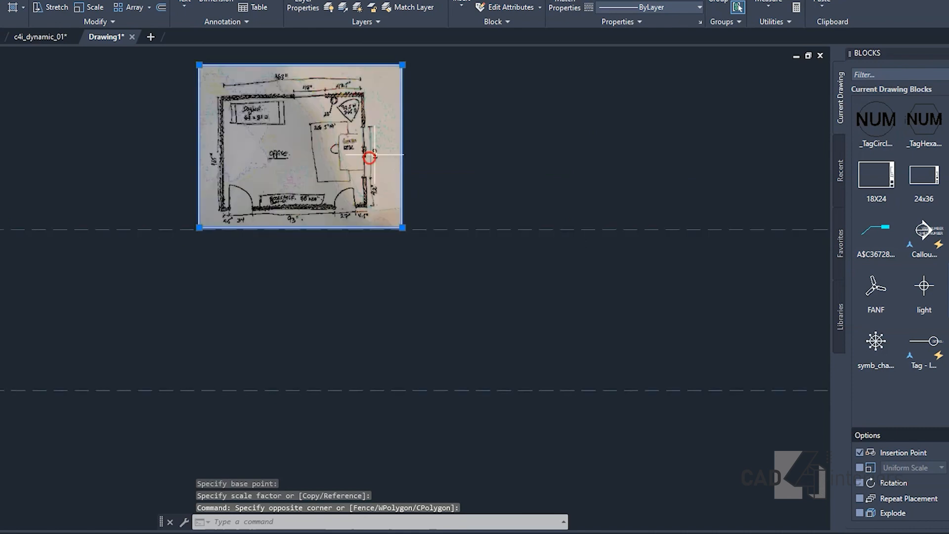
text(m)
key(Return)
click(310, 175)
middle_drag(145, 328, 384, 260)
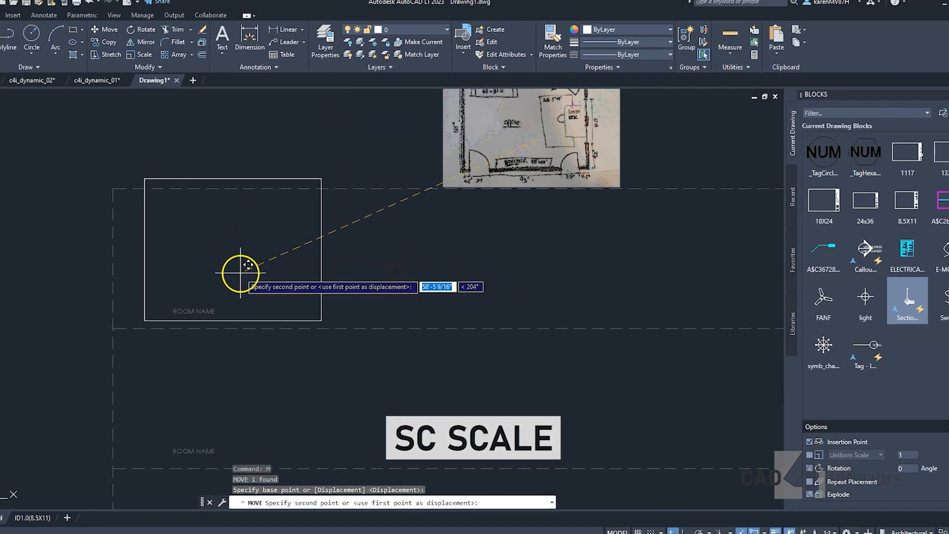
click(203, 270)
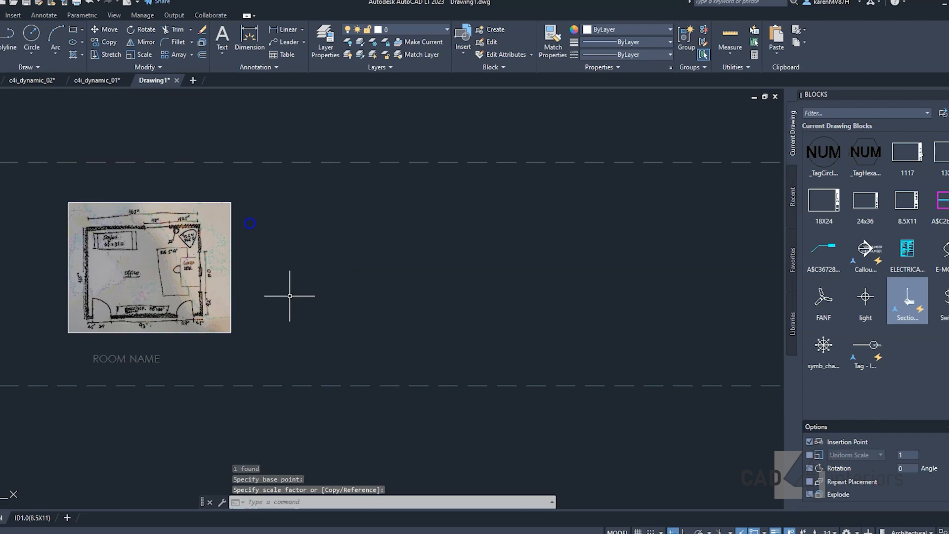
key(Escape)
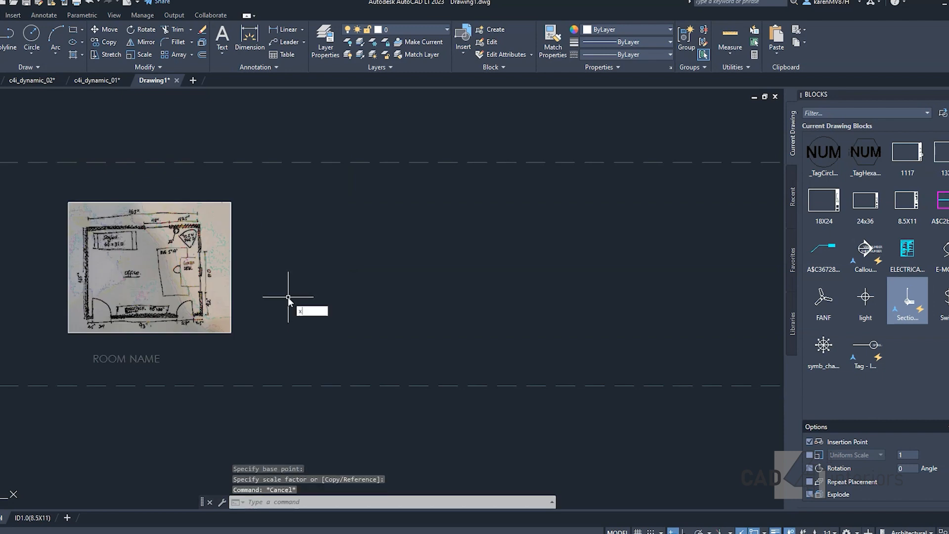
Step: Draw one vertical and one horizontal construction line (XLINE) beside the sketch, with ortho mode on
key(Return)
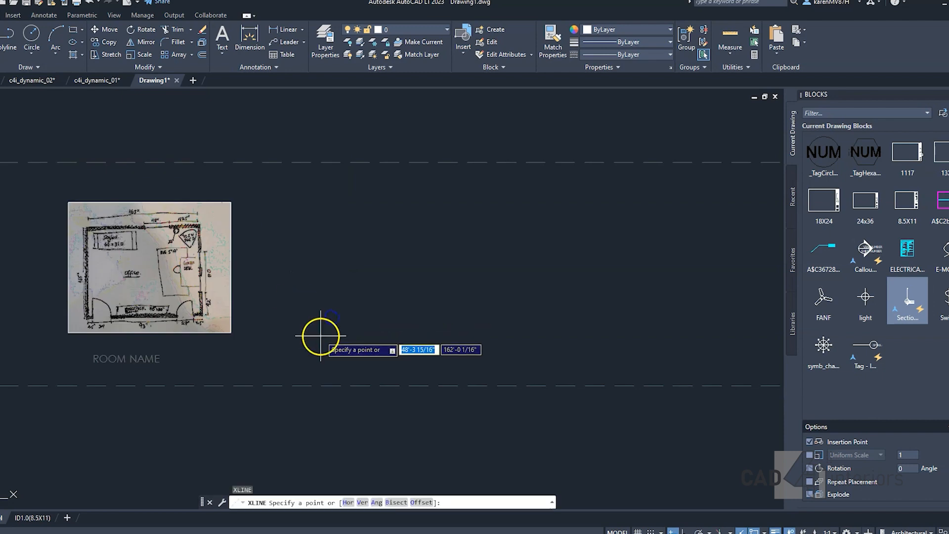
click(317, 335)
click(692, 528)
click(307, 193)
key(Escape)
text(xl)
key(Return)
click(292, 347)
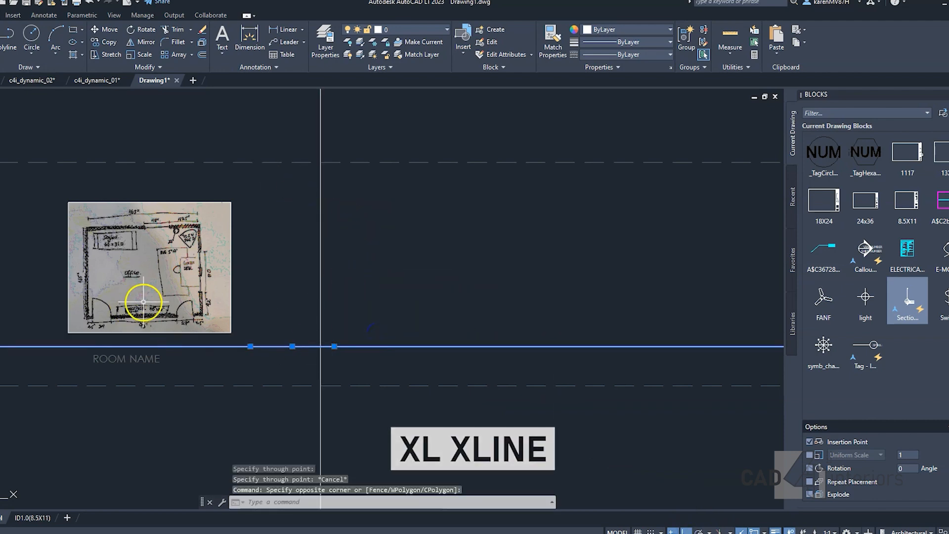
Step: Offset the vertical construction line 163 inches to the left for the room's width
scroll(75, 248, up, 2)
scroll(75, 249, down, 2)
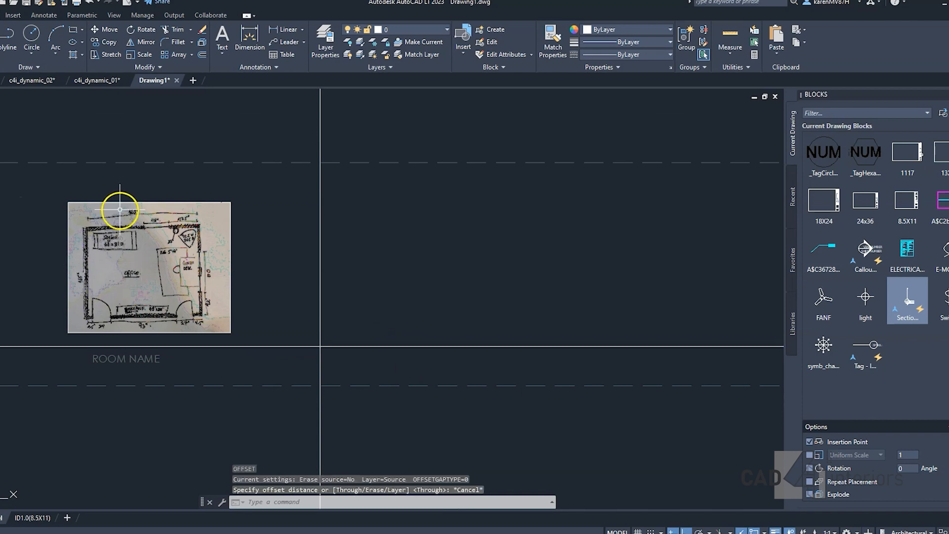
scroll(121, 213, up, 2)
click(486, 363)
click(419, 319)
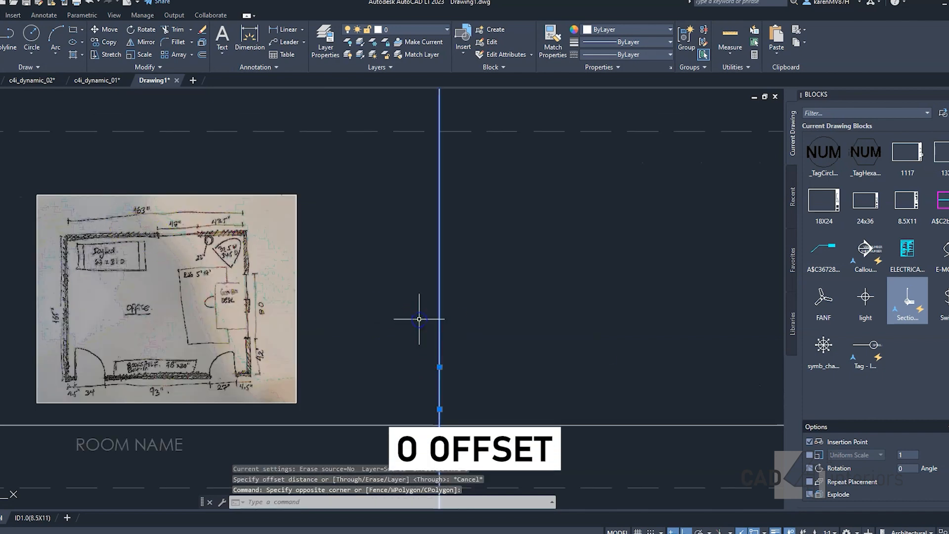
text(o)
key(Return)
text(163)
key(Return)
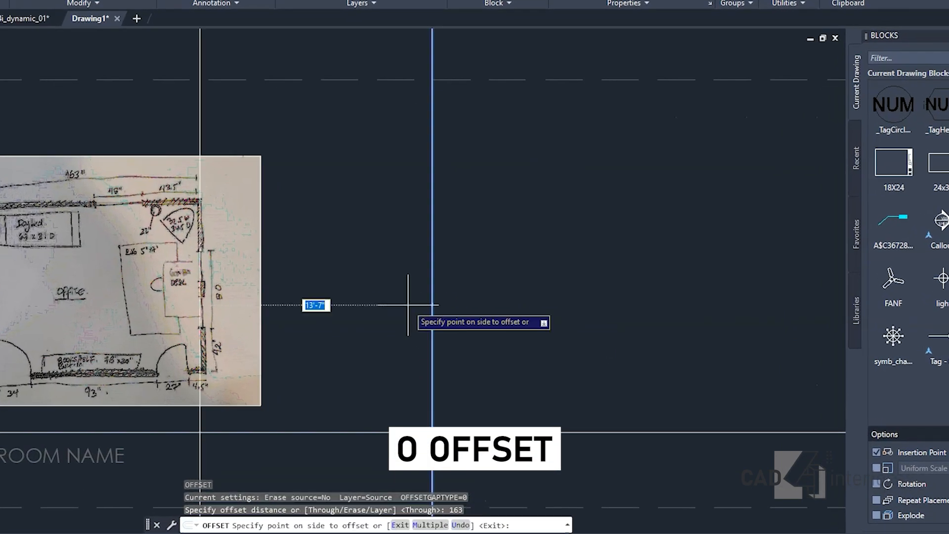
click(408, 304)
key(Escape)
Step: Offset the horizontal construction line 165 inches upward for the room's depth
scroll(11, 314, up, 2)
click(501, 392)
text(o)
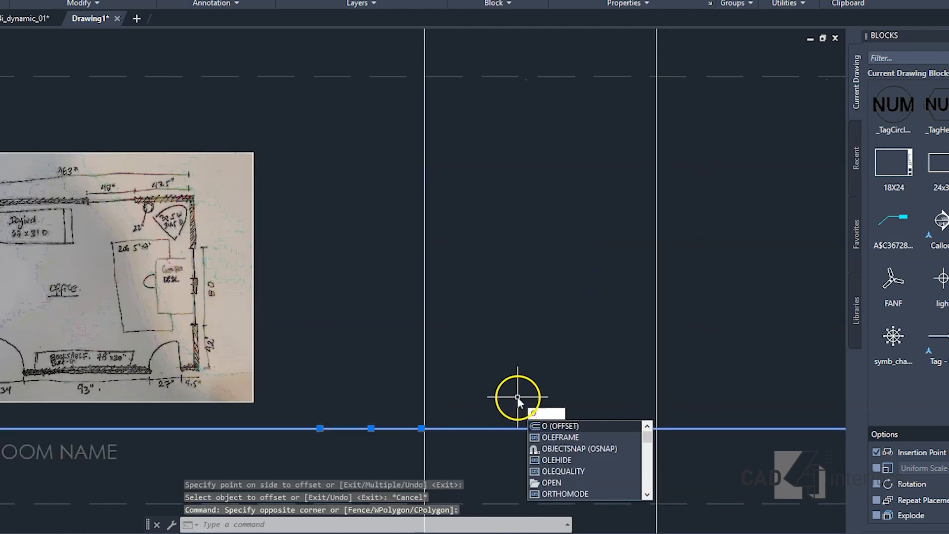
key(Return)
text(165)
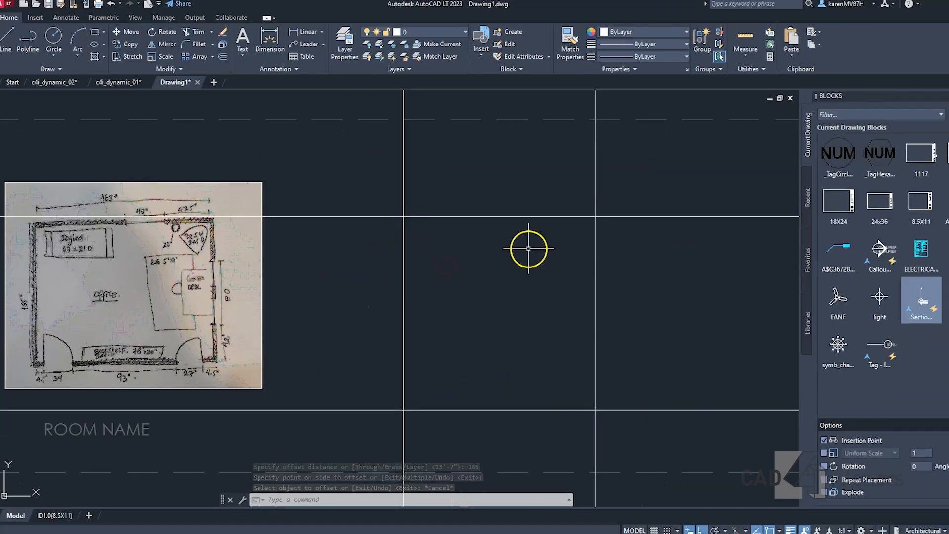
Step: Draw a rectangle between opposite intersections of the four construction lines to outline the room
middle_drag(524, 248, 513, 244)
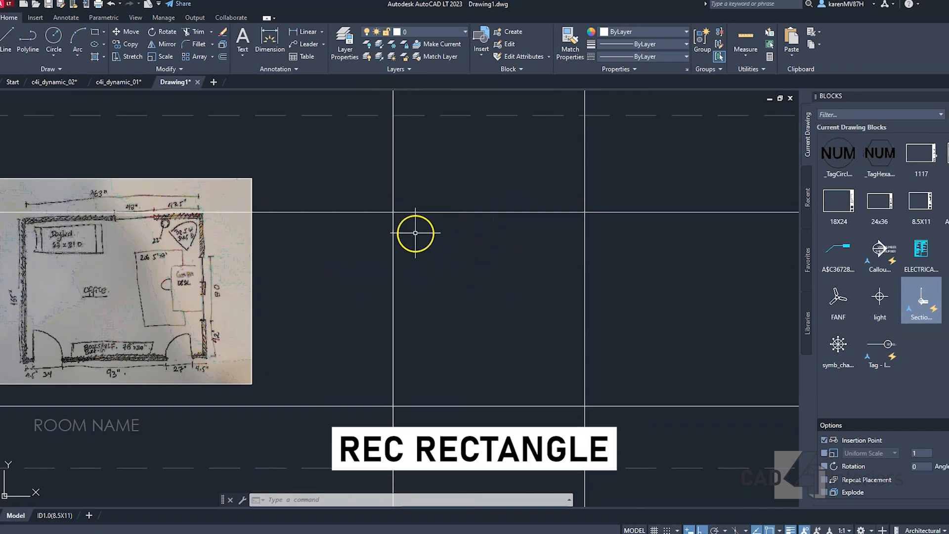
text(rec)
key(Return)
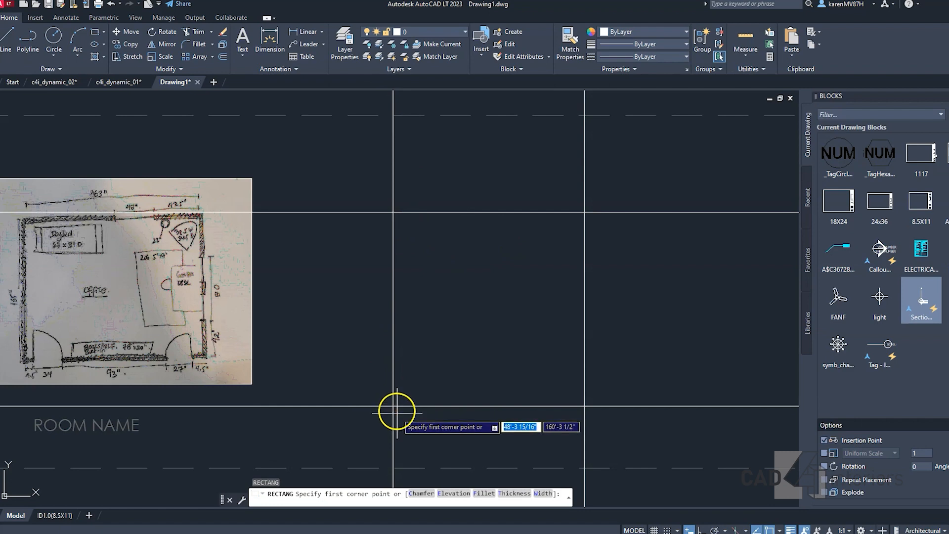
click(393, 406)
click(584, 212)
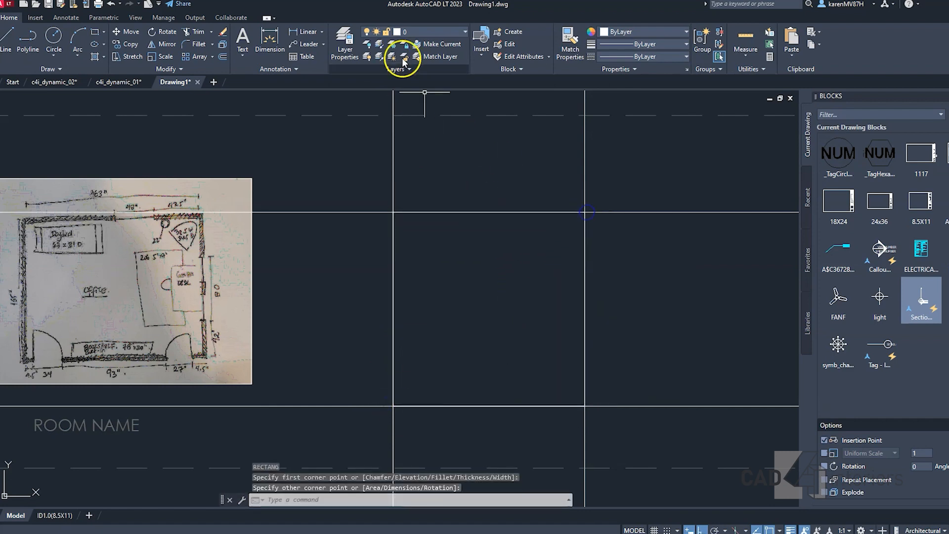
Step: Offset the room rectangle 6 inches outward to form the wall thickness
click(482, 212)
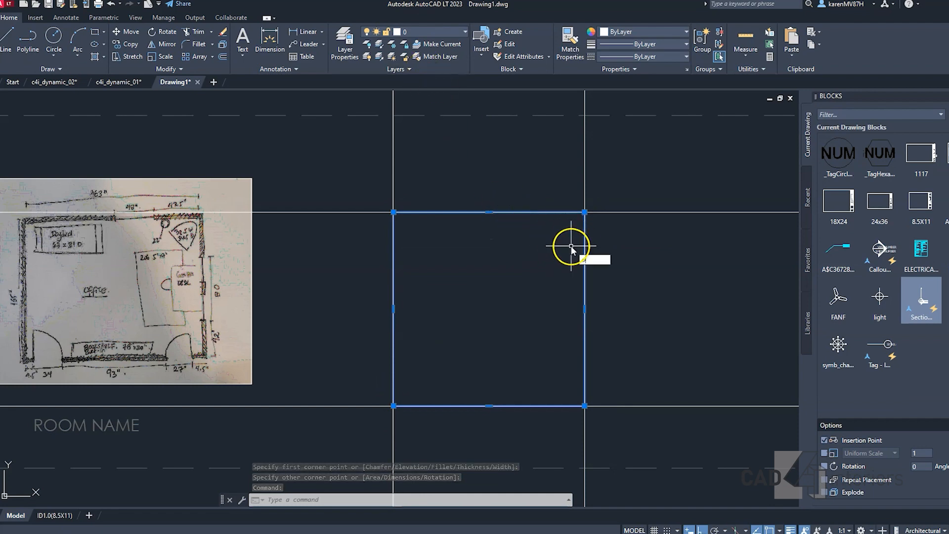
text(o)
key(Return)
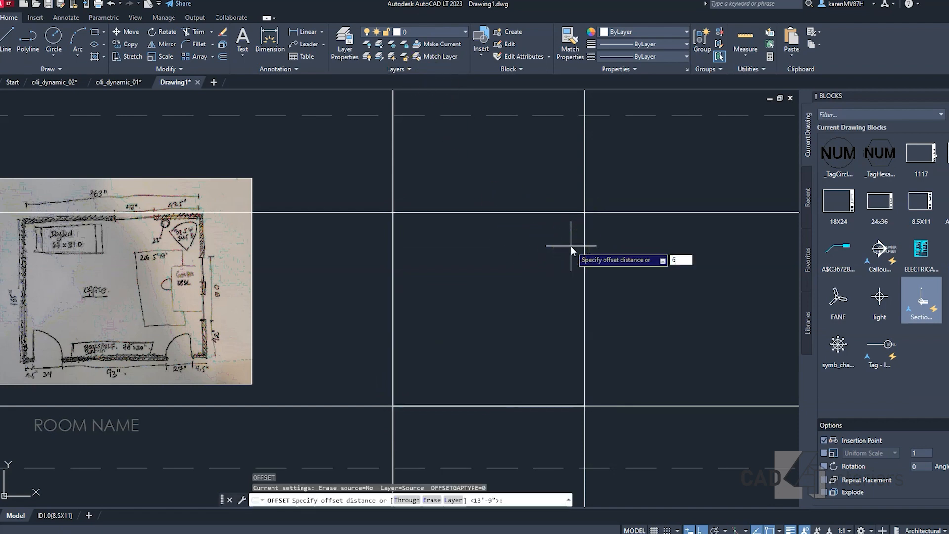
text(6)
key(Return)
click(584, 243)
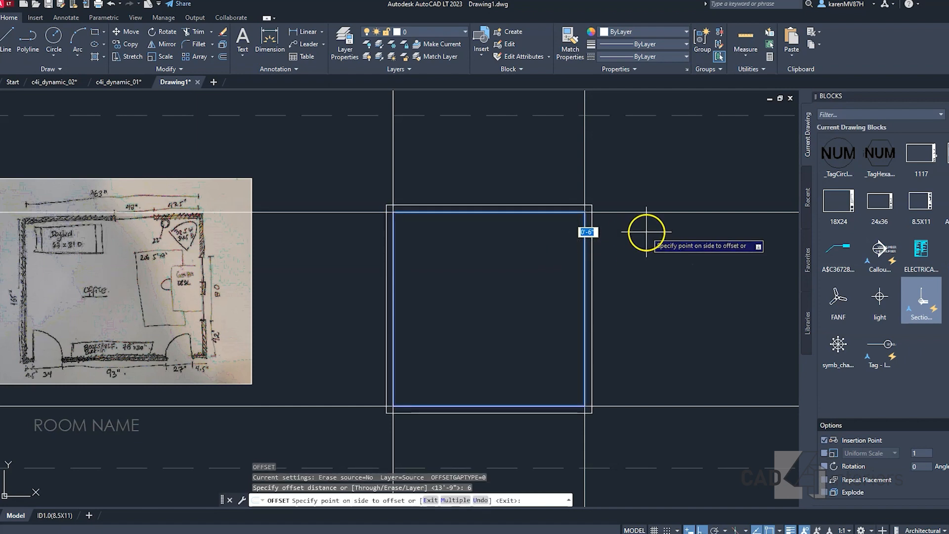
click(647, 230)
key(Return)
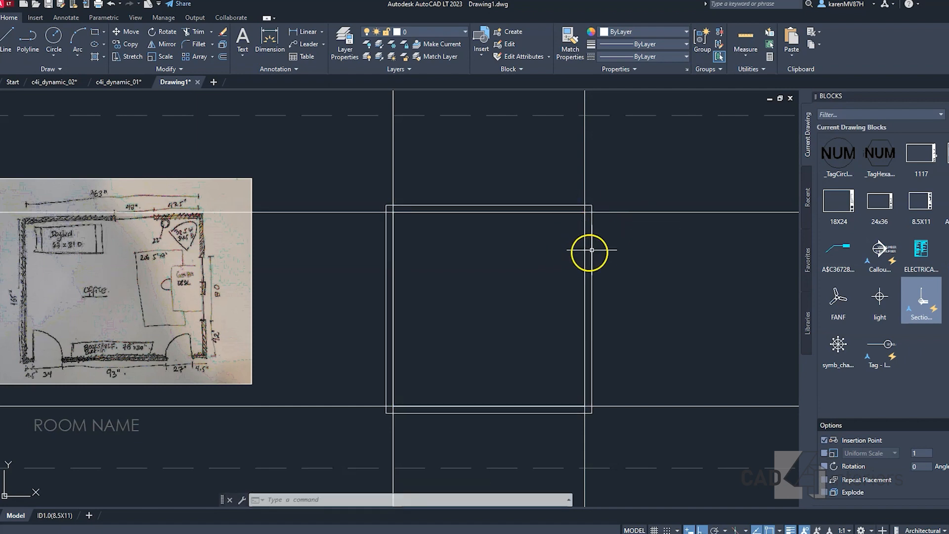
Step: Delete the four construction lines around the room, keeping both rectangles
click(765, 431)
click(627, 207)
click(618, 180)
click(346, 193)
key(Delete)
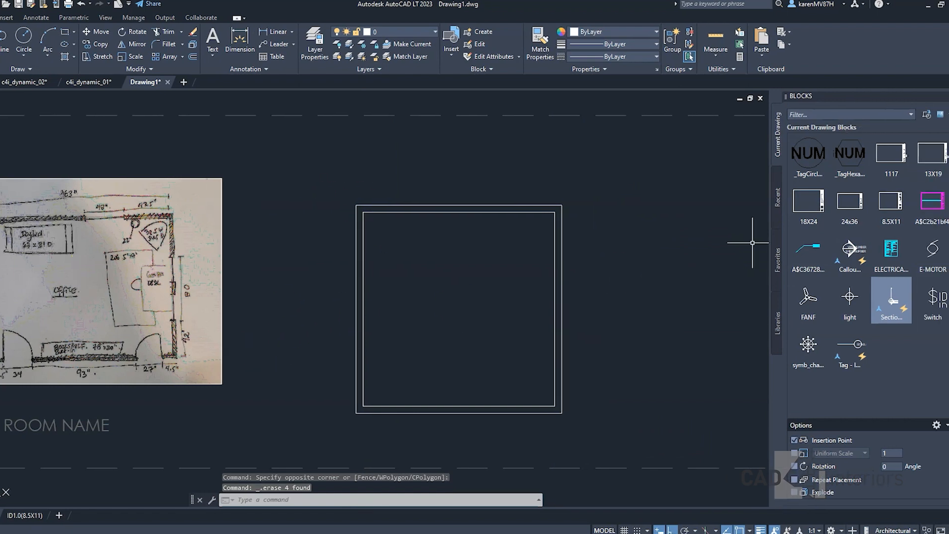
Step: Close the Blocks palette and reopen it with the BLOCKSPALETTE command
click(943, 96)
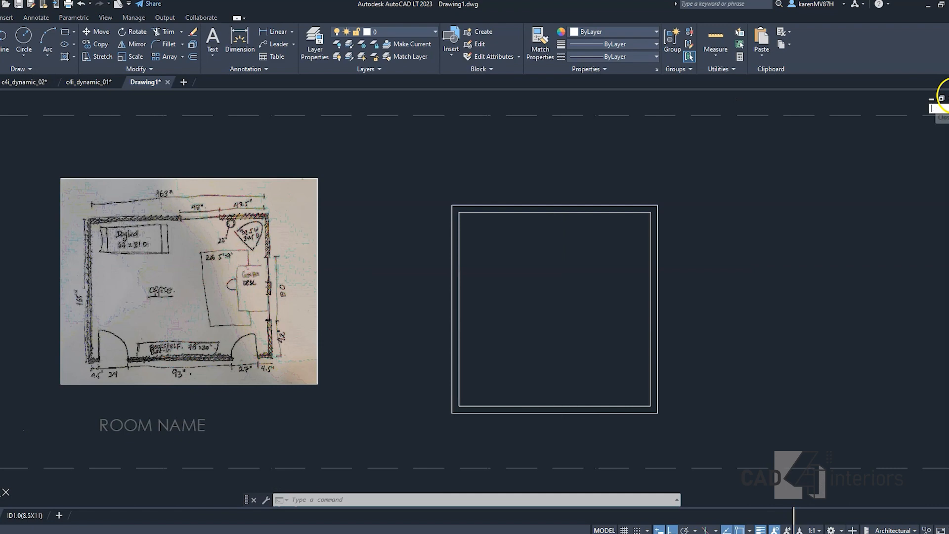
text(k)
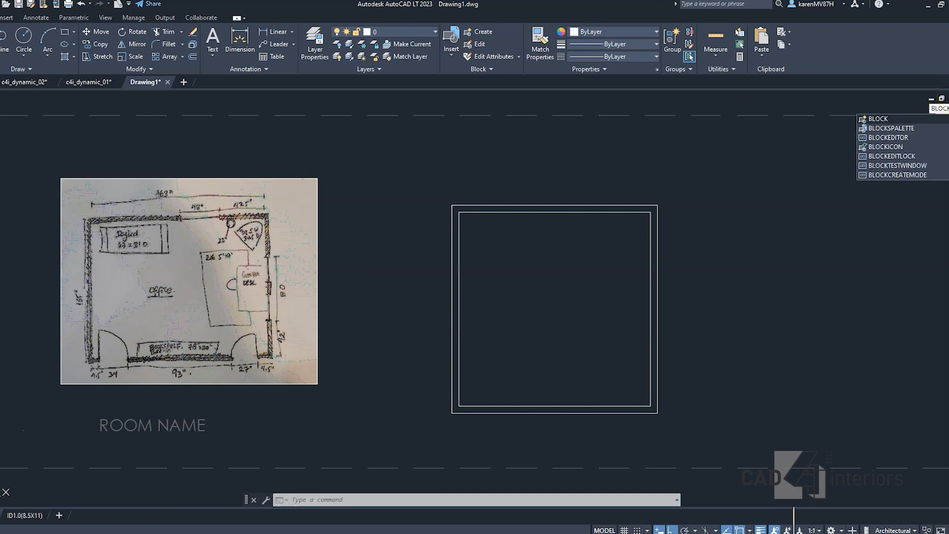
click(890, 128)
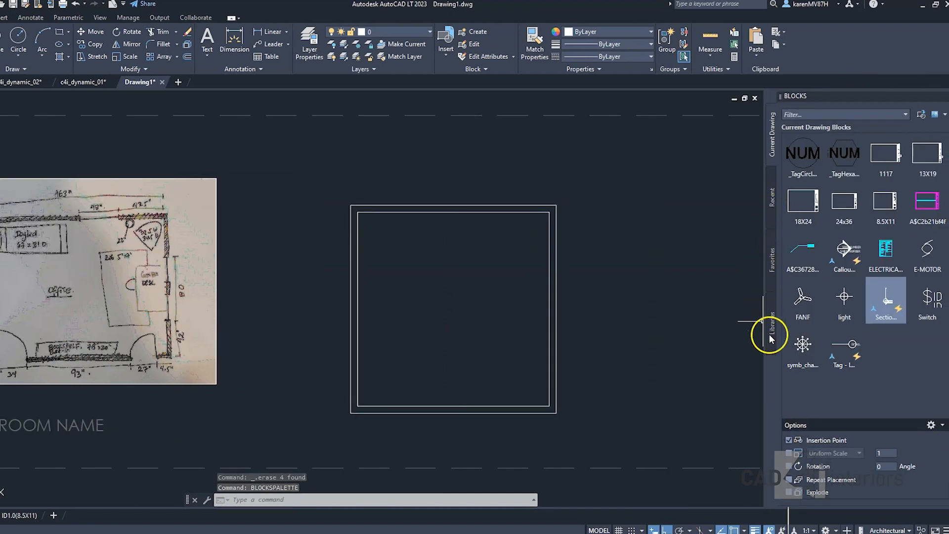
Step: Load c4i_dynamic_01.dwg from the Dynamic blocks folder as the block library
click(780, 324)
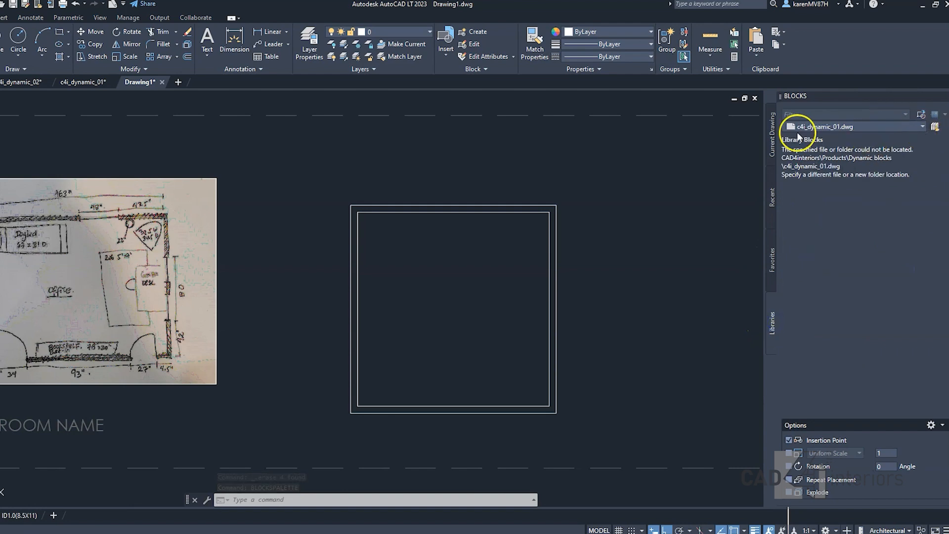
click(936, 128)
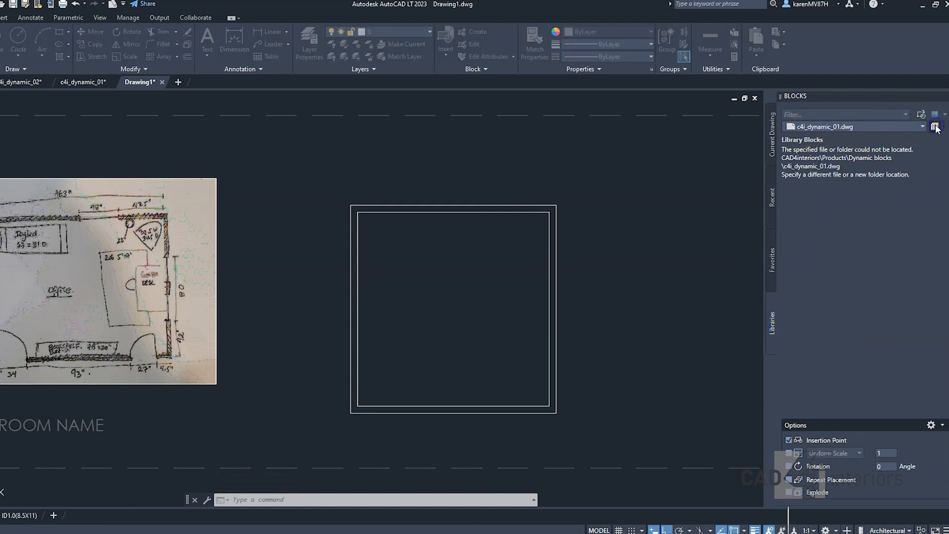
click(180, 241)
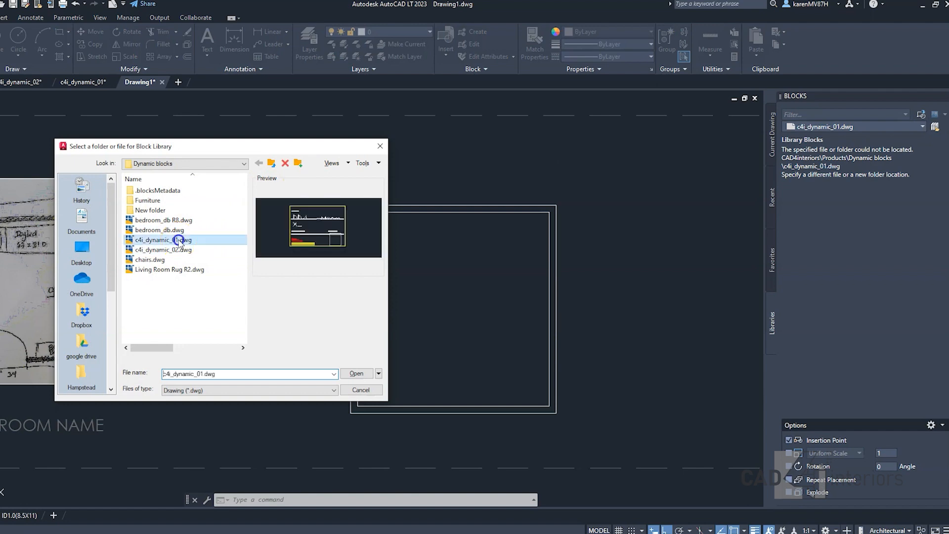
click(356, 374)
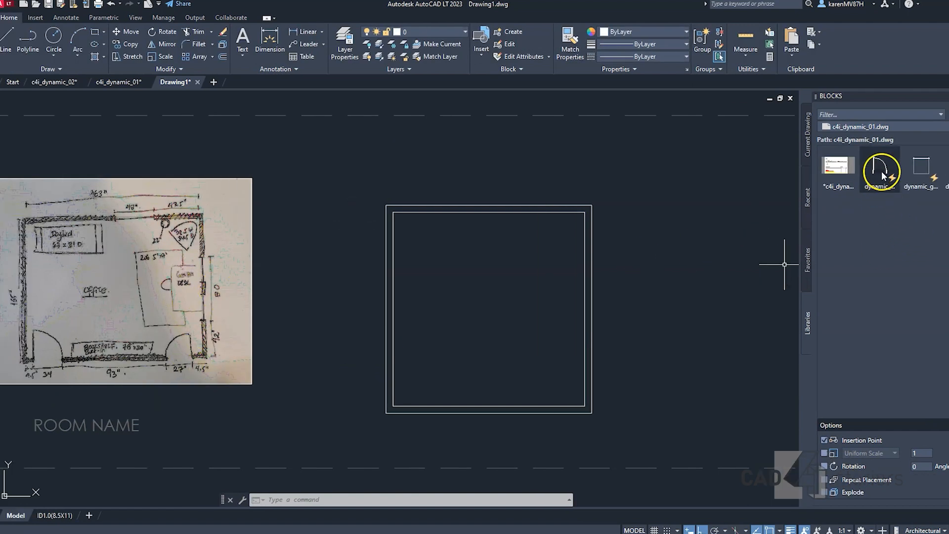
Step: Insert the dynamic door block and the dynamic window block to the right of the room outline
click(885, 175)
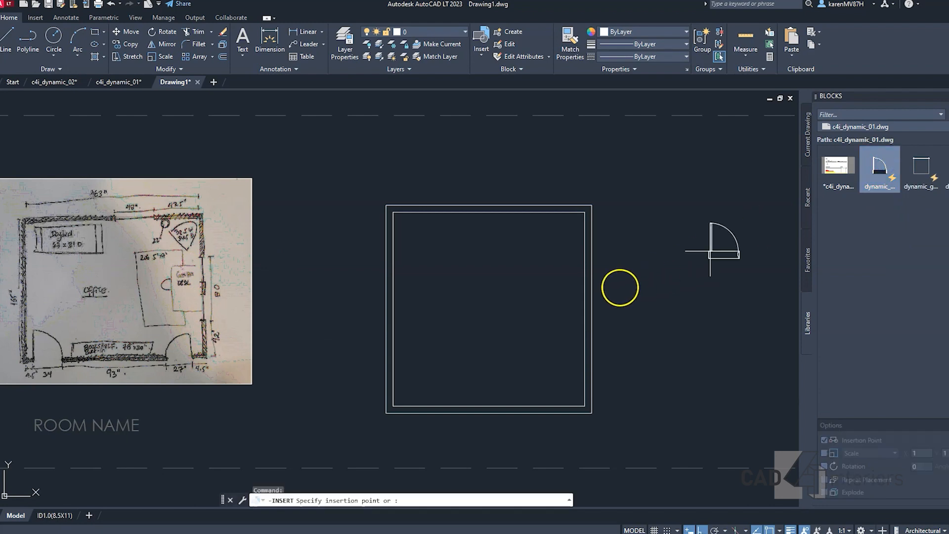
click(611, 317)
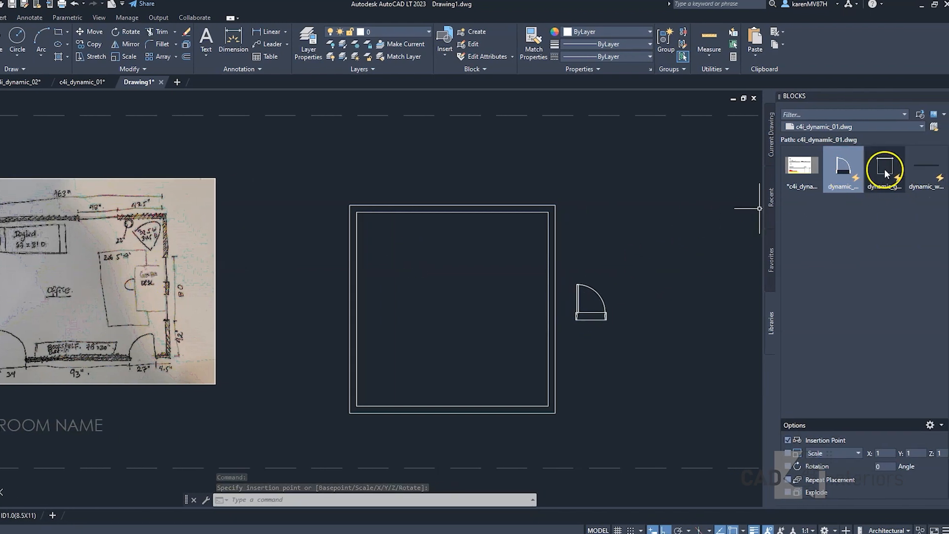
click(928, 168)
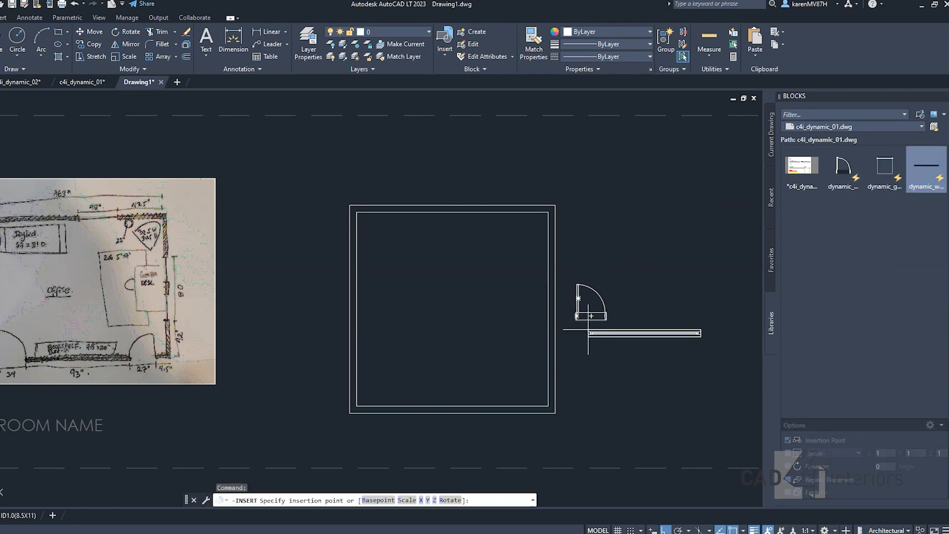
click(584, 347)
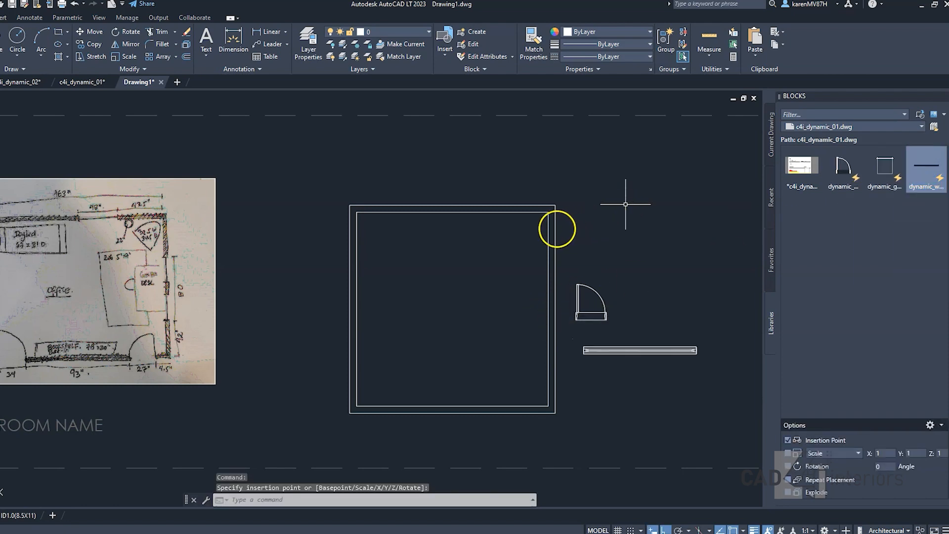
Step: Draw a vertical construction line along the inner face of the room's right wall
text(xl)
key(Return)
click(549, 213)
click(548, 253)
key(Escape)
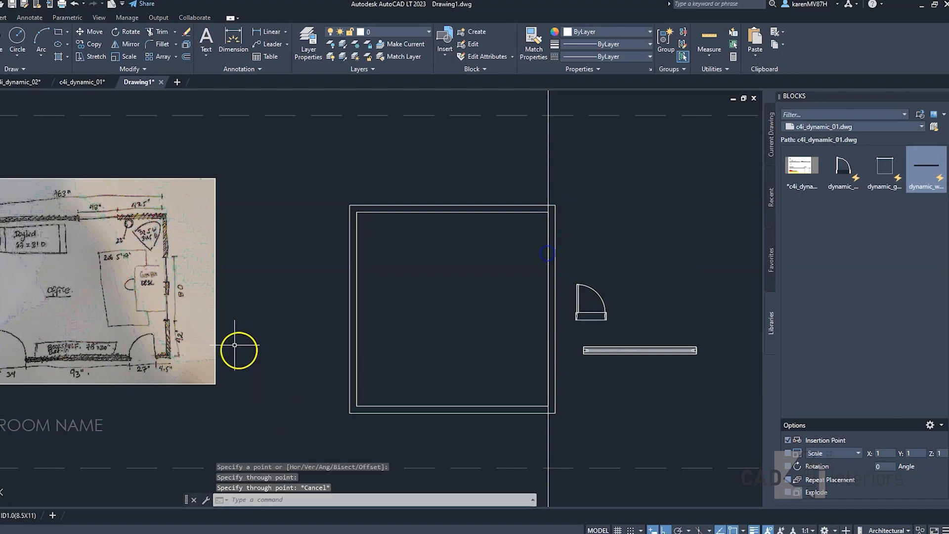
Step: Check the room photo, then offset the vertical construction line on the right wall's inner face 42.5 inches into the room
click(361, 511)
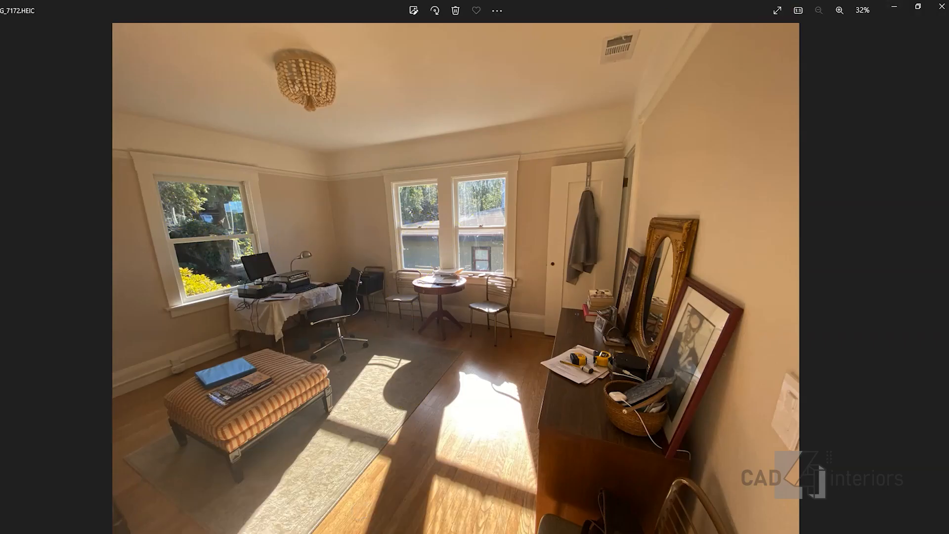
click(901, 11)
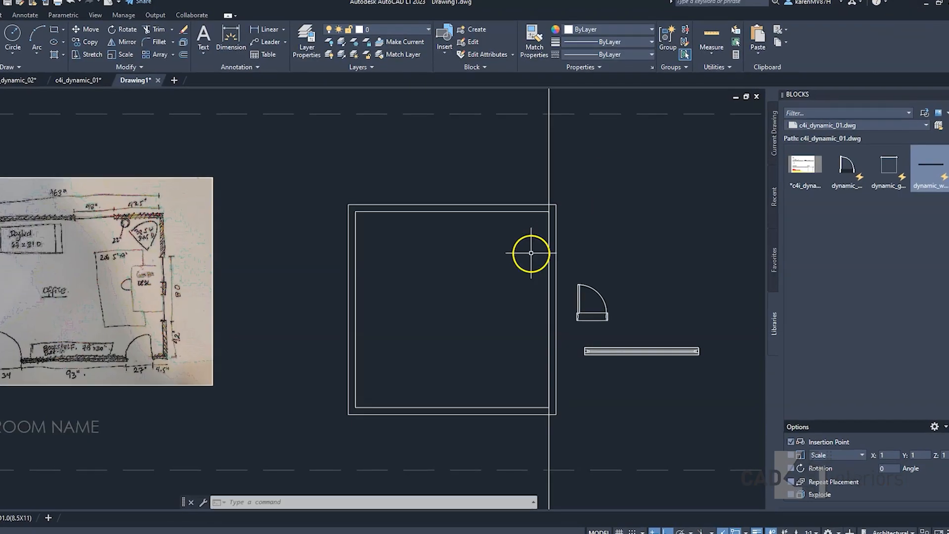
click(598, 174)
click(513, 174)
text(o)
key(Return)
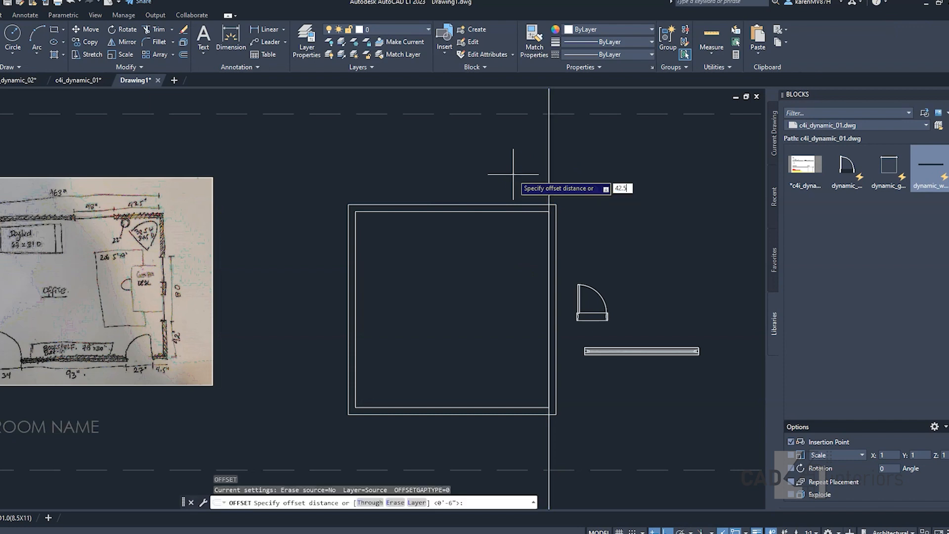
key(Return)
click(549, 171)
click(476, 158)
Step: Offset the new vertical construction line another 48 inches toward the left wall
right_click(500, 165)
key(Return)
text(4)
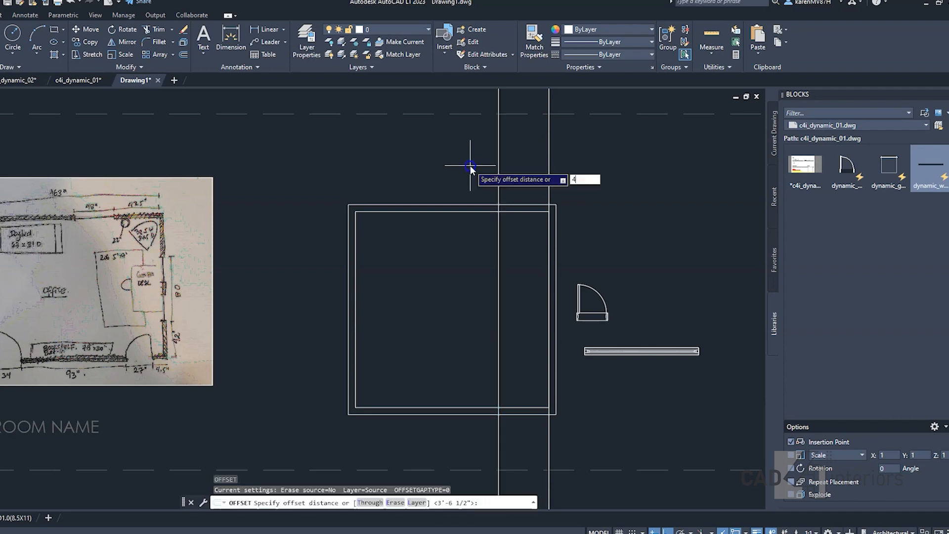
text(8)
key(Return)
click(498, 158)
click(375, 162)
key(Escape)
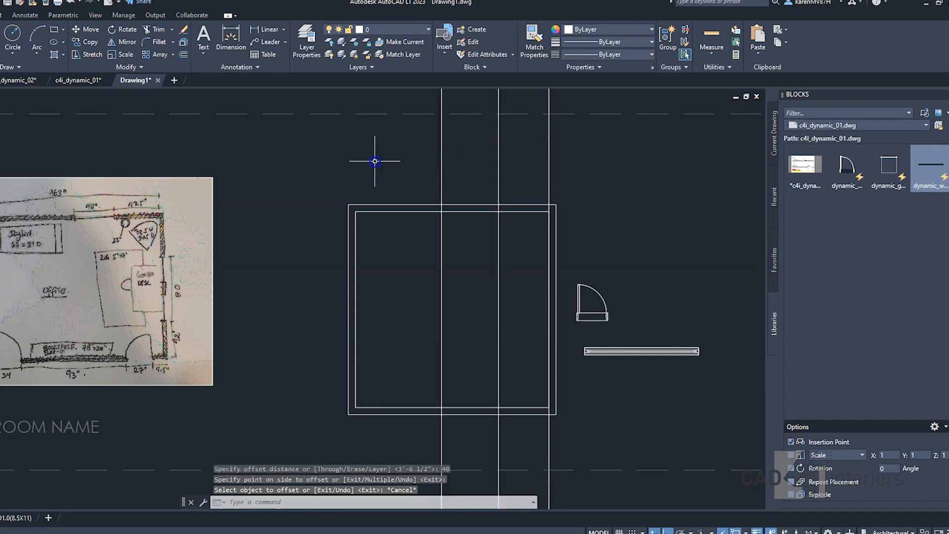
Step: Place the window block in the top wall, fit it to the 48-inch opening, and erase the three construction lines
scroll(555, 333, up, 3)
click(558, 335)
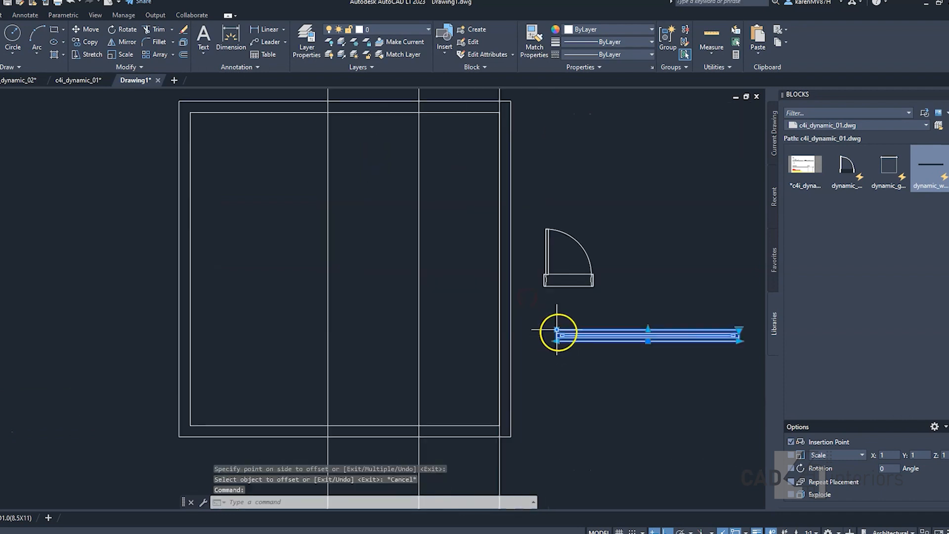
click(559, 334)
middle_drag(327, 105, 369, 174)
click(378, 175)
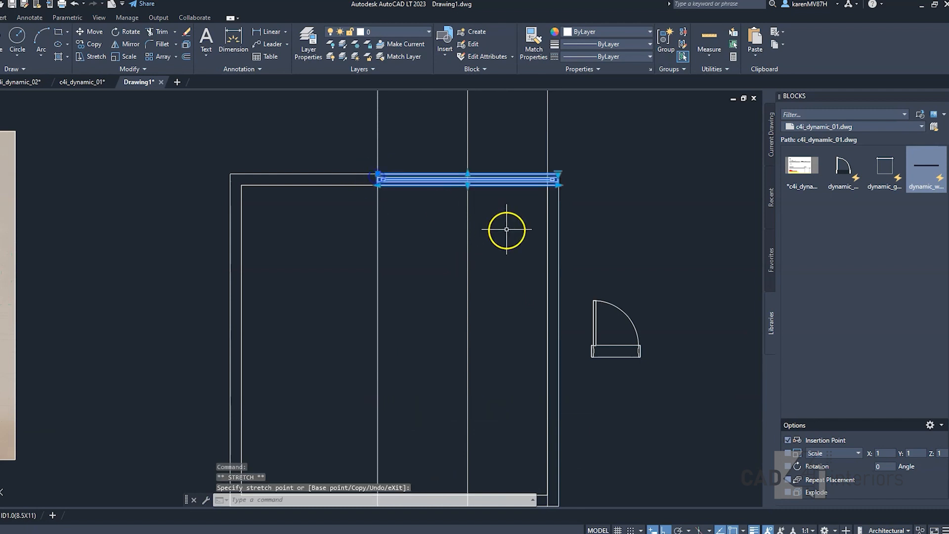
click(468, 191)
middle_drag(438, 232, 431, 272)
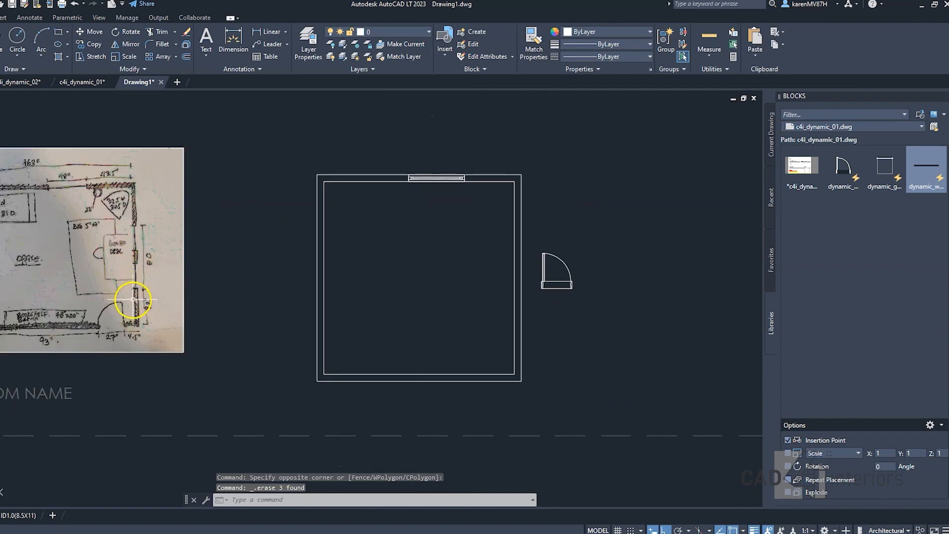
Step: Draw a horizontal construction line along the inner face of the bottom wall
scroll(106, 317, up, 2)
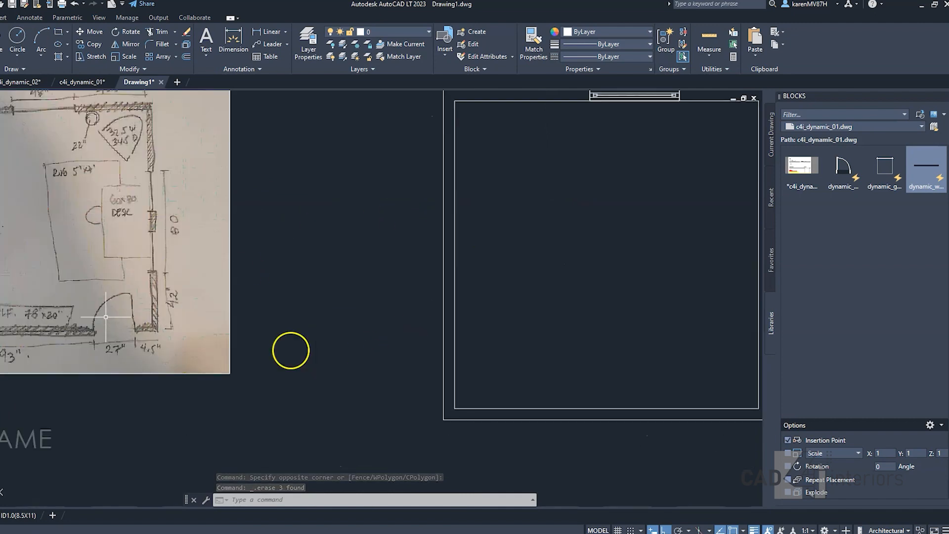
scroll(340, 338, down, 2)
text(xl)
key(Return)
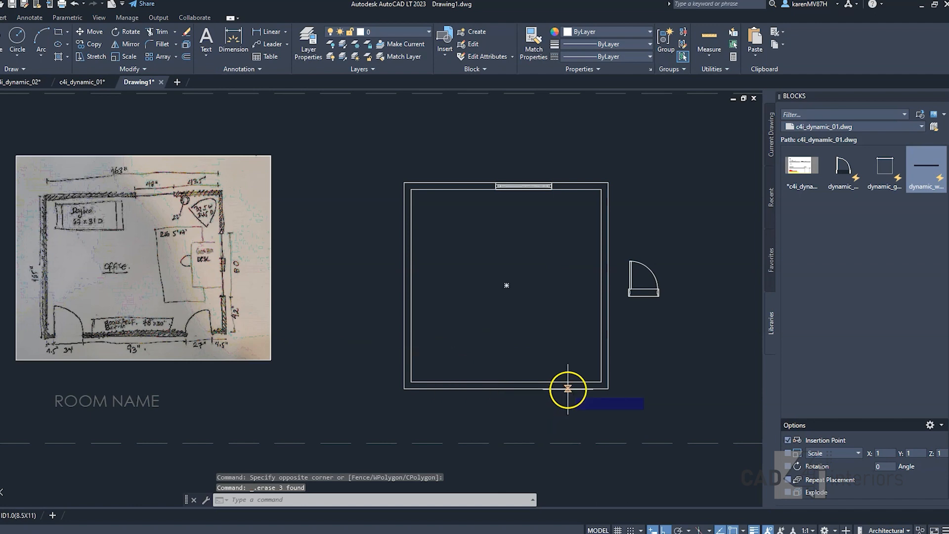
click(588, 383)
click(585, 382)
key(Escape)
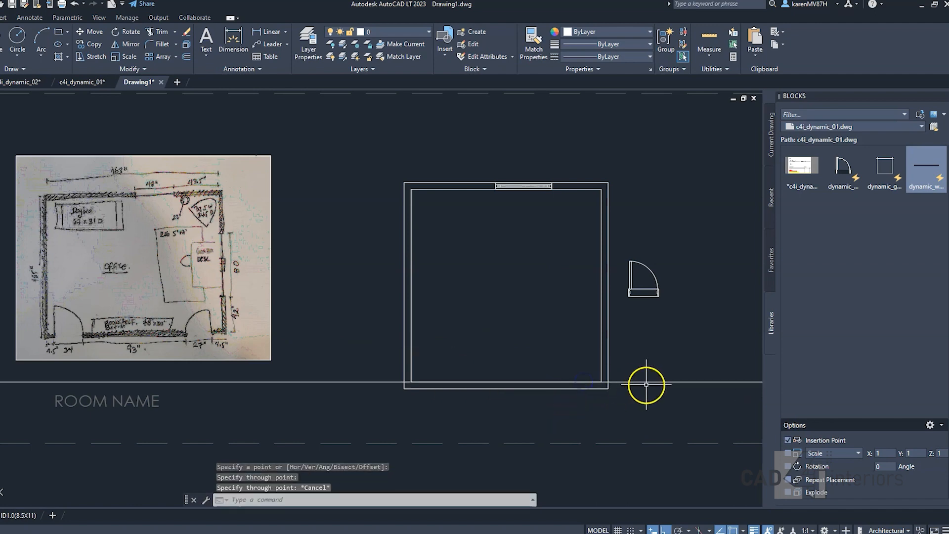
Step: Offset the horizontal construction line 42 inches upward into the room
click(643, 382)
click(634, 371)
text(o)
key(Return)
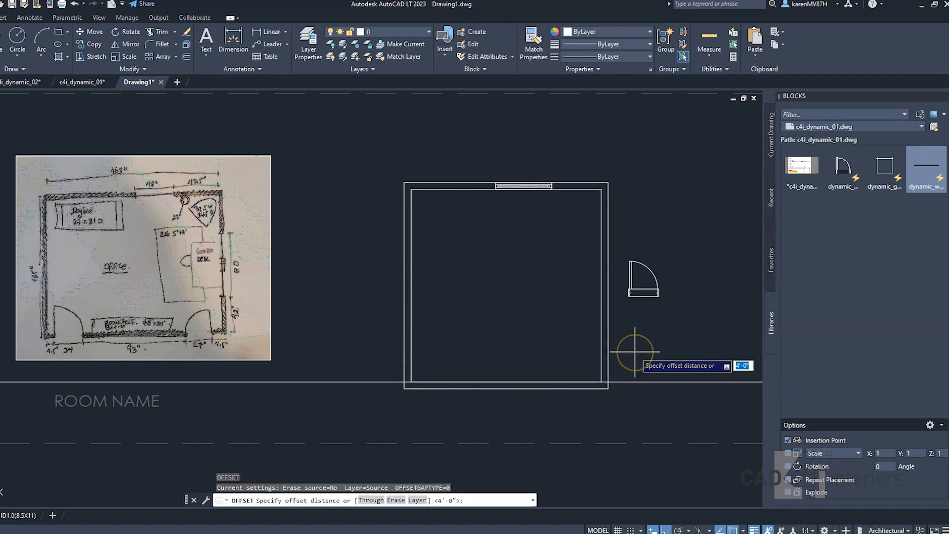
text(42)
key(Return)
click(635, 382)
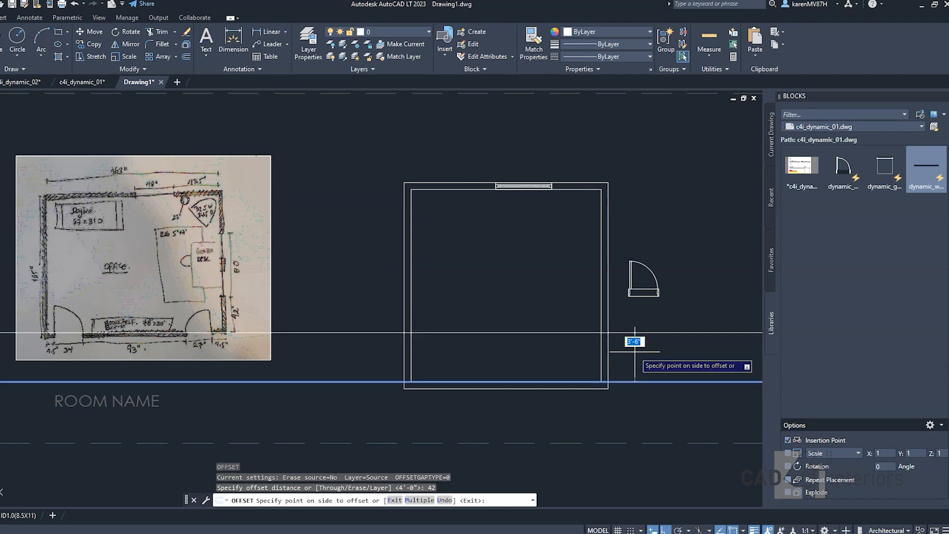
click(636, 341)
key(Escape)
Step: Offset the upper horizontal construction line another 80 inches upward to mark the window opening in the right wall
click(624, 341)
click(641, 303)
text(o)
key(Return)
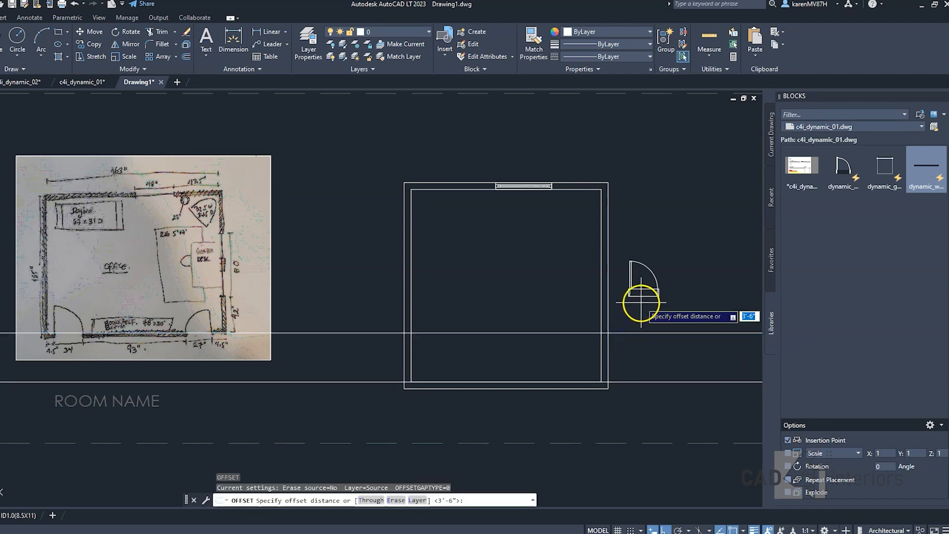
text(80)
key(Return)
click(642, 302)
key(Escape)
Step: Draw a vertical line spanning the 80-inch opening and a horizontal construction line through its midpoint
key(l)
key(Return)
click(672, 333)
click(672, 240)
key(Escape)
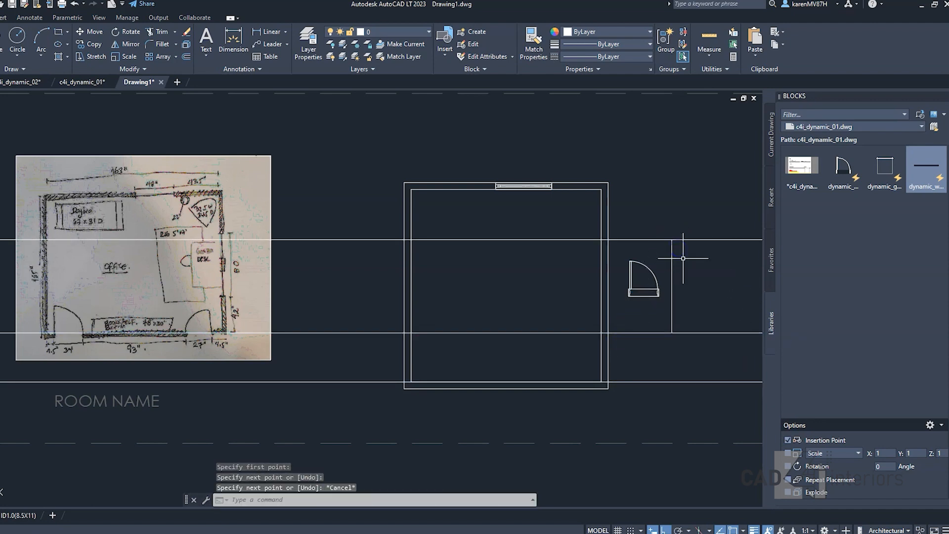
text(xl)
key(Return)
click(672, 286)
click(700, 286)
key(Escape)
Step: Offset the middle construction line 6 inches to both sides
scroll(608, 299, up, 2)
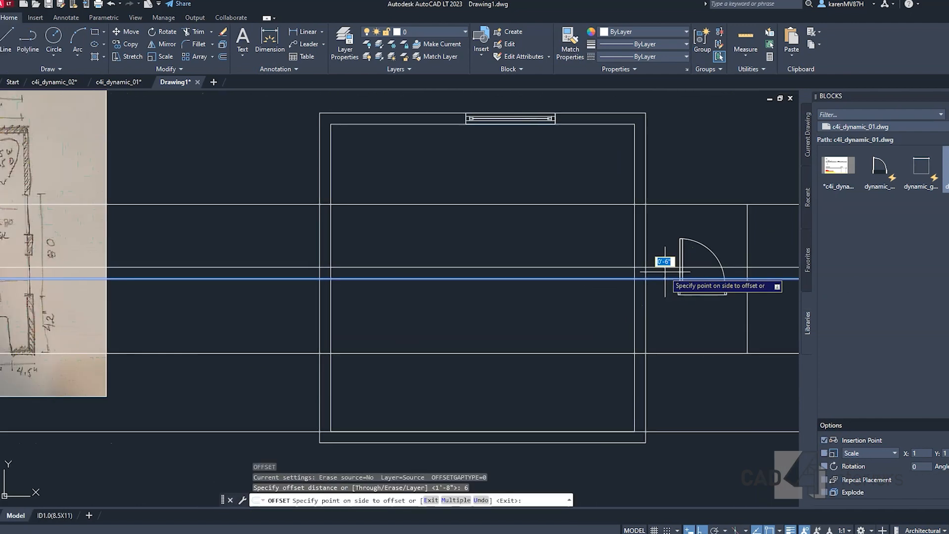
click(663, 293)
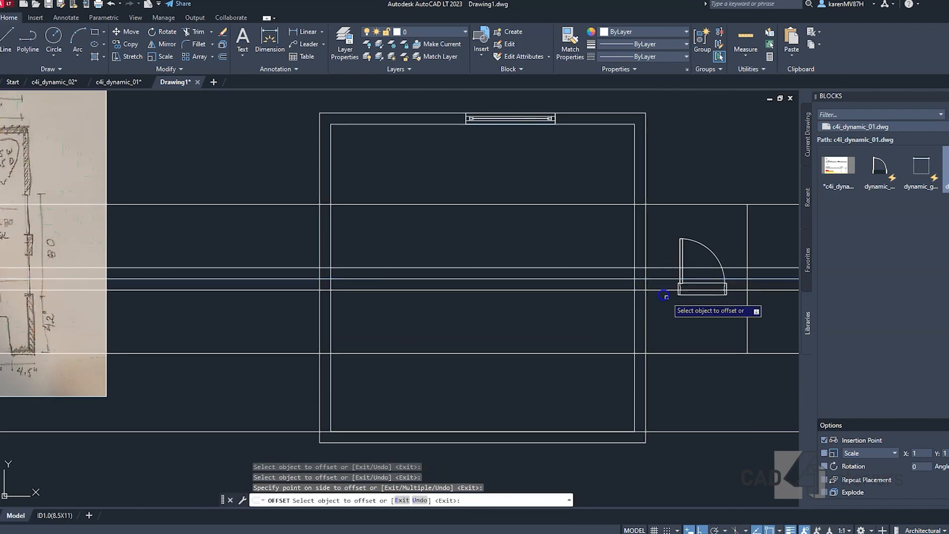
key(Escape)
Step: Copy the top wall's window block straight down into the middle of the room
middle_drag(656, 292, 619, 290)
middle_drag(512, 169, 469, 208)
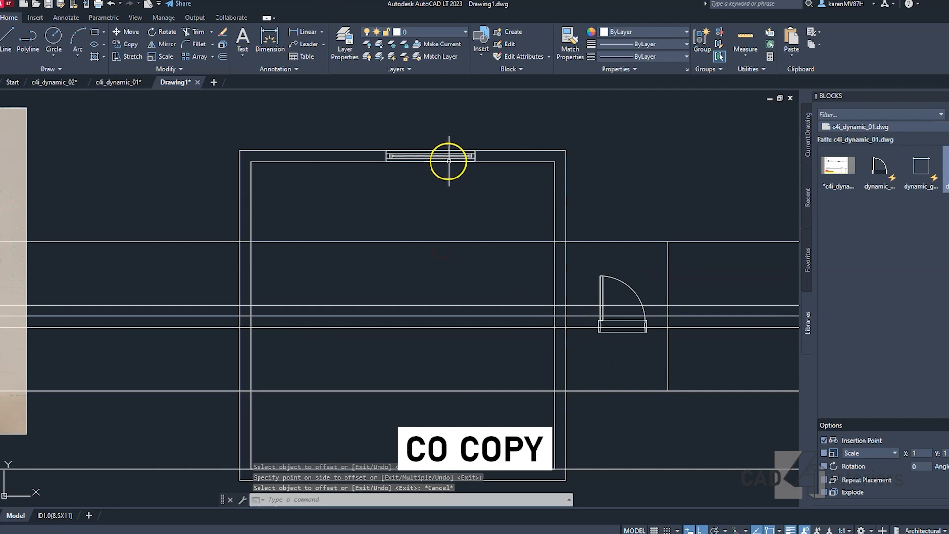
click(448, 155)
text(co)
key(Return)
click(475, 156)
click(472, 287)
key(Escape)
Step: Rotate the copied window block 90 degrees counterclockwise about its upper-right corner so it stands vertical
click(473, 286)
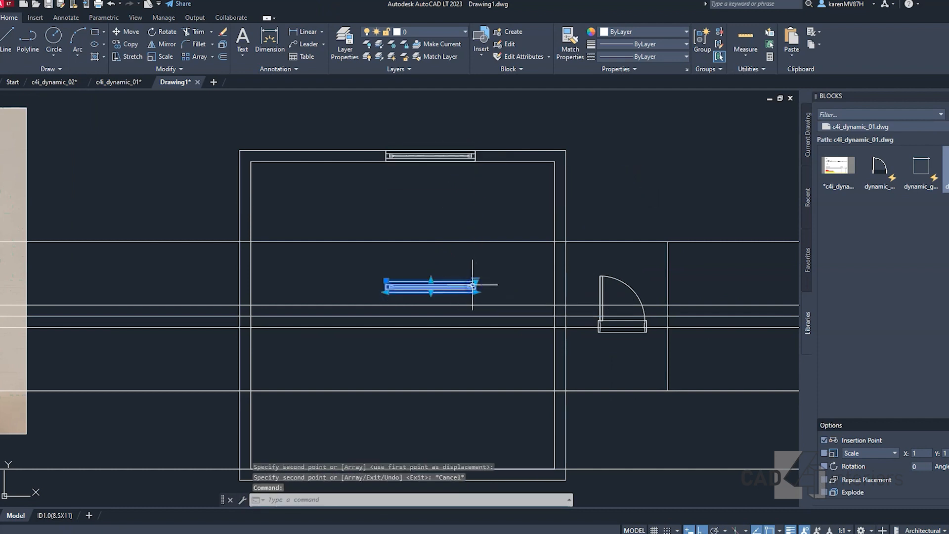
scroll(473, 285, up, 2)
text(ro)
key(Return)
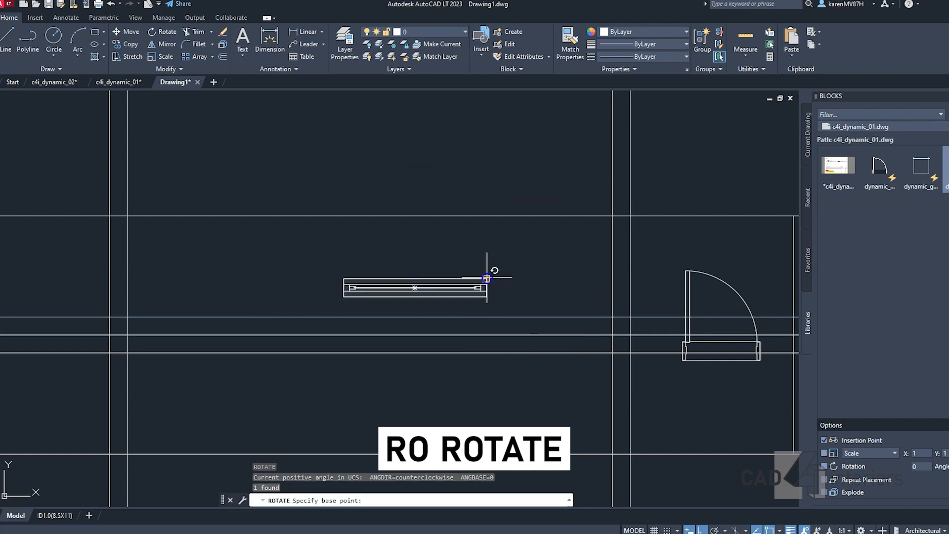
click(486, 279)
click(491, 257)
Step: Move the vertical window block into the right wall, aligning its upper end with the topmost construction line
click(512, 295)
click(491, 282)
middle_drag(509, 291, 456, 257)
text(m)
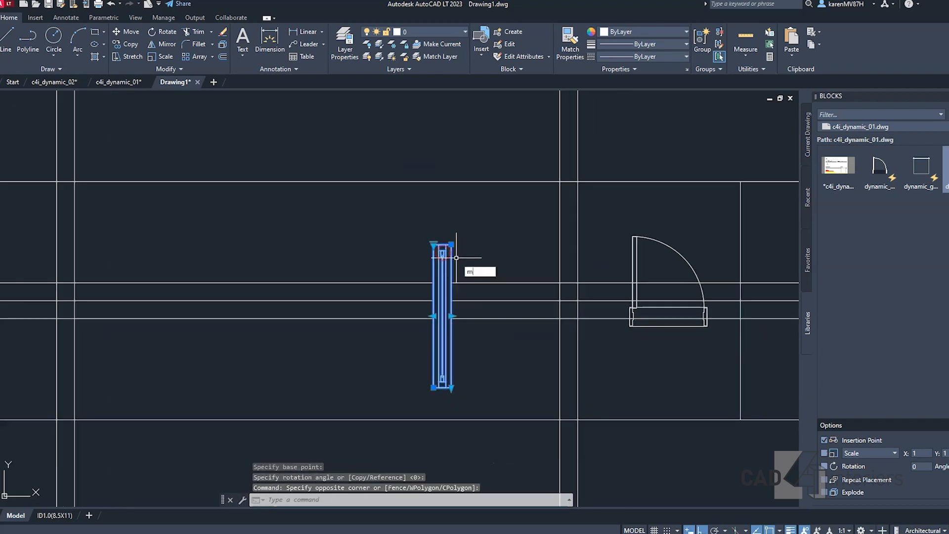
key(Return)
click(452, 245)
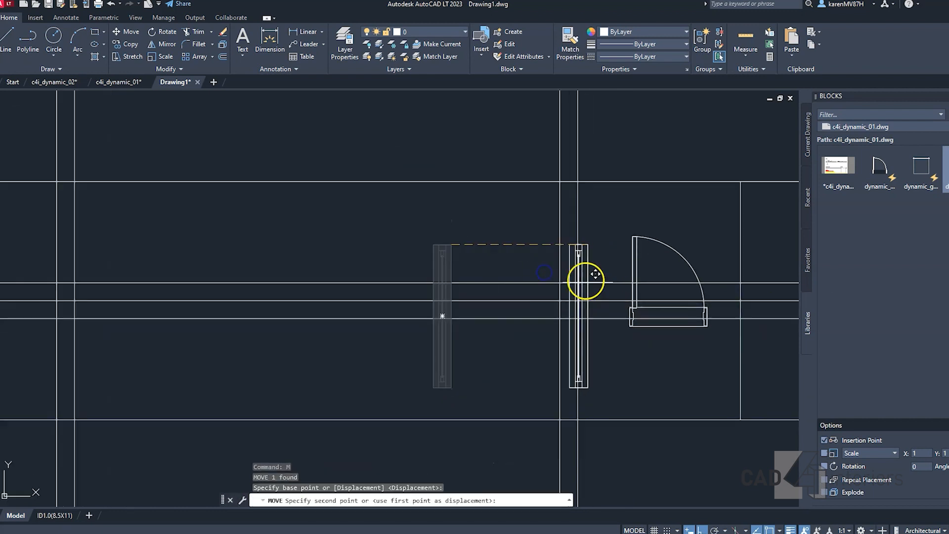
click(581, 183)
Step: Shorten the right wall's window block so its lower end meets the upper 6-inch offset line
click(575, 249)
click(568, 266)
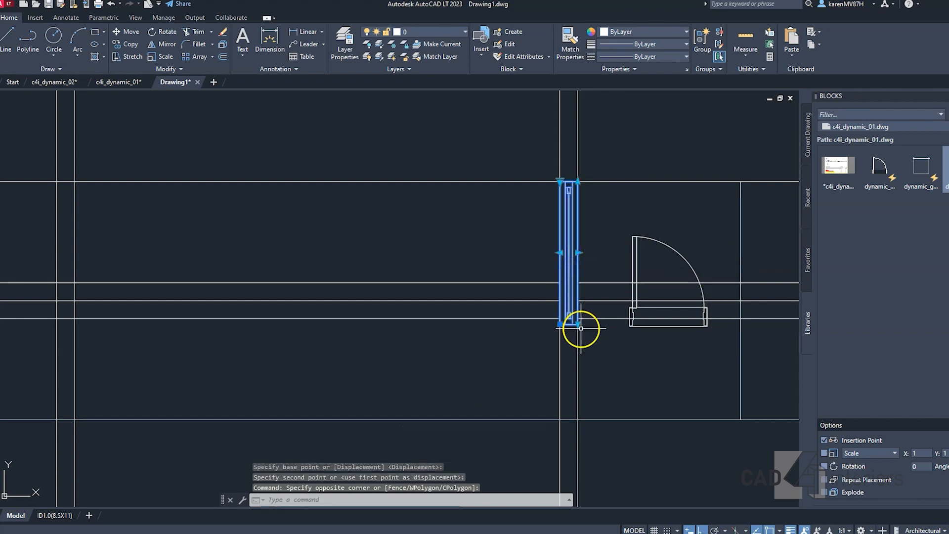
click(577, 324)
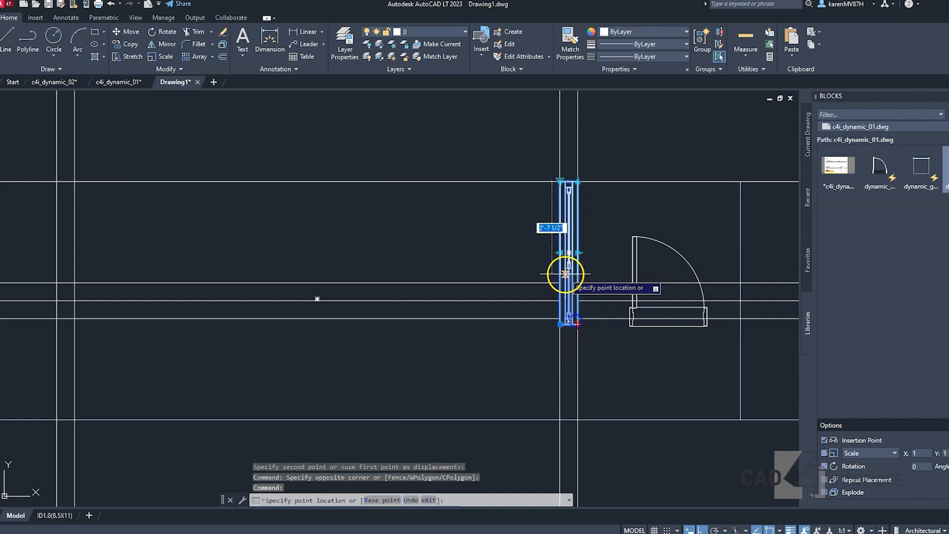
middle_drag(585, 312, 546, 299)
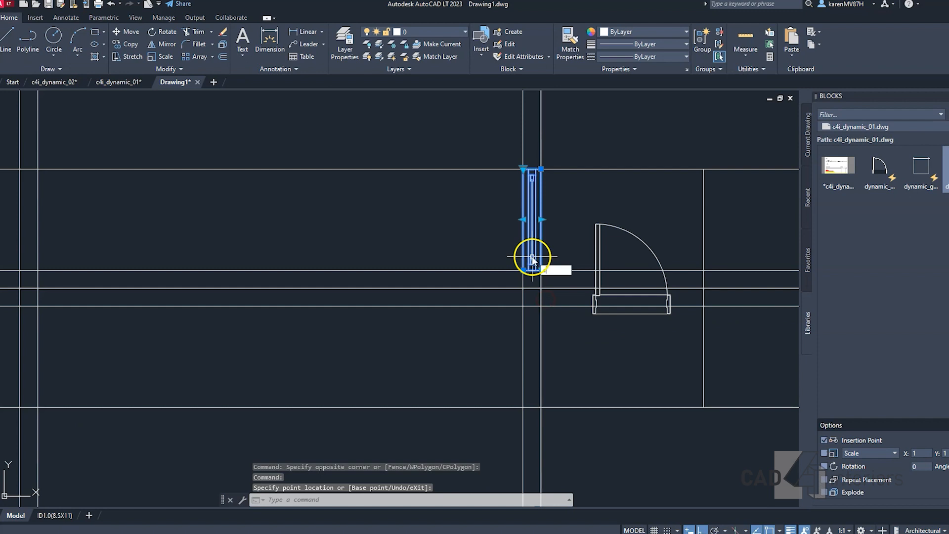
Step: Copy the right wall's window block down to start at the lower 6-inch offset line
text(co)
key(Return)
click(542, 170)
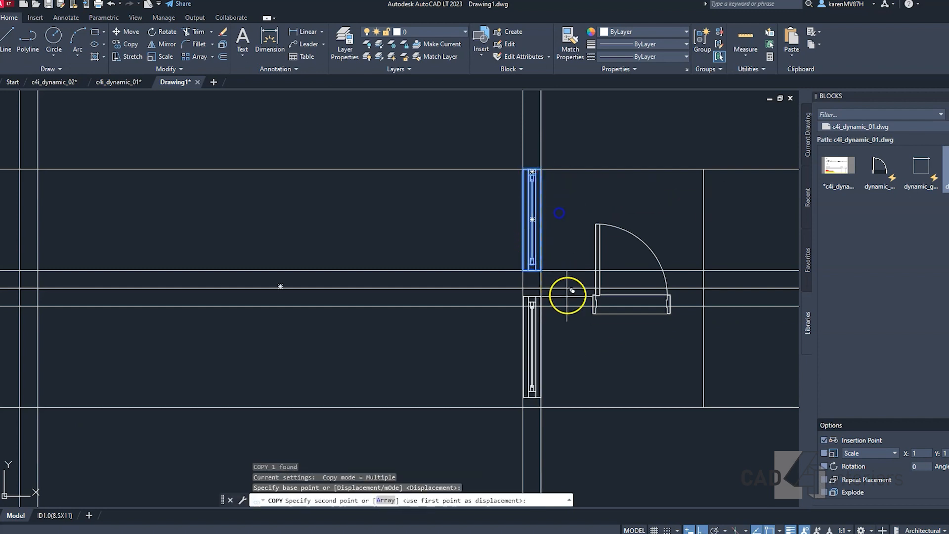
click(540, 306)
scroll(500, 297, down, 3)
scroll(524, 314, up, 3)
scroll(564, 336, down, 3)
key(Escape)
Step: Erase the horizontal construction lines and the vertical helper line beside the room
middle_drag(441, 357, 528, 301)
click(717, 351)
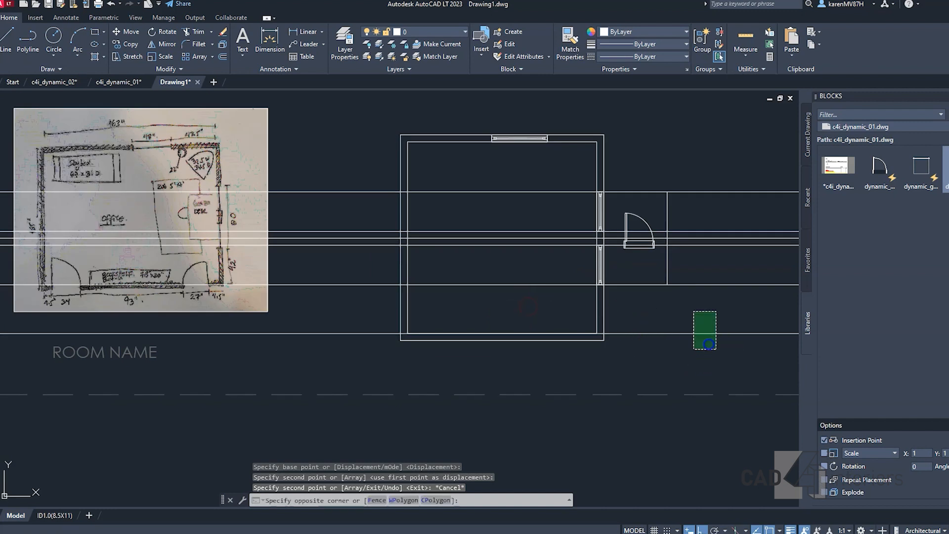
click(663, 183)
key(Delete)
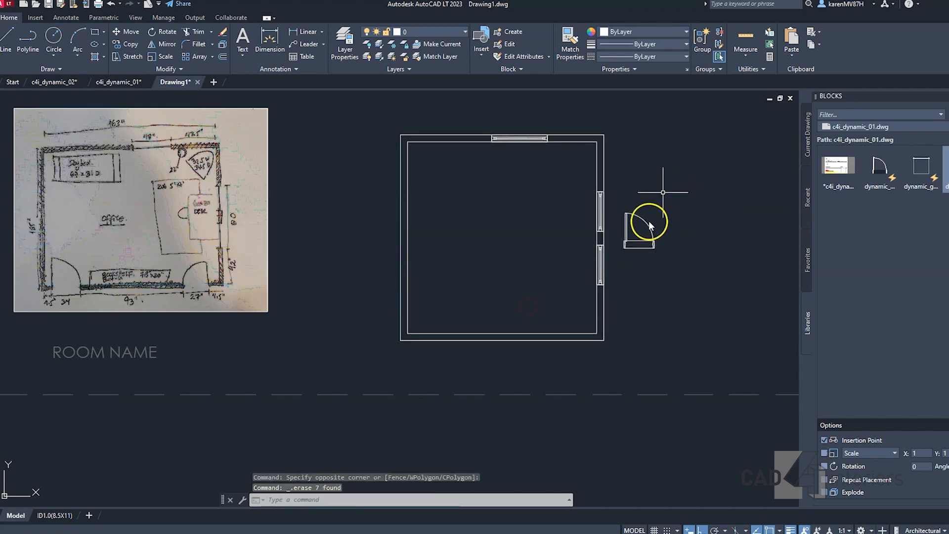
Step: Move the door block into the bottom wall near the room's lower-left corner
click(647, 259)
click(643, 233)
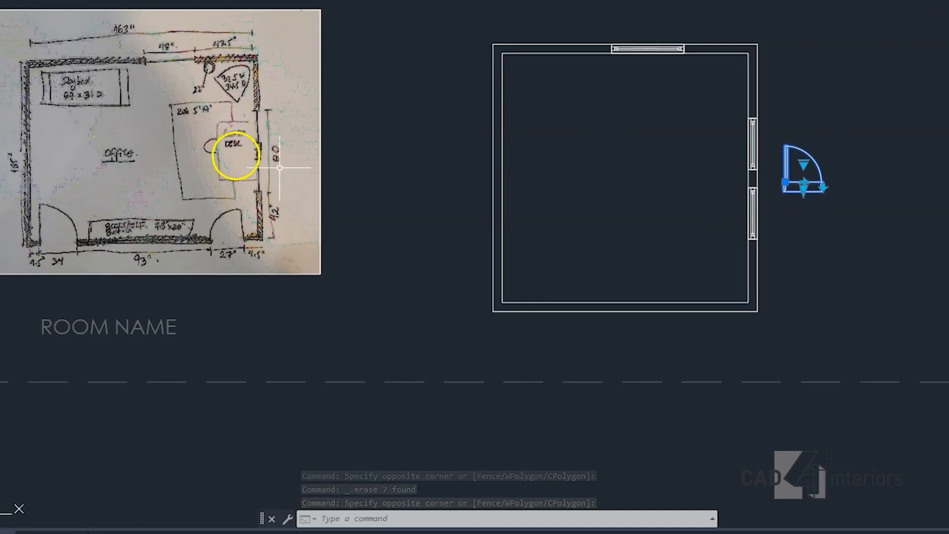
text(m)
key(Return)
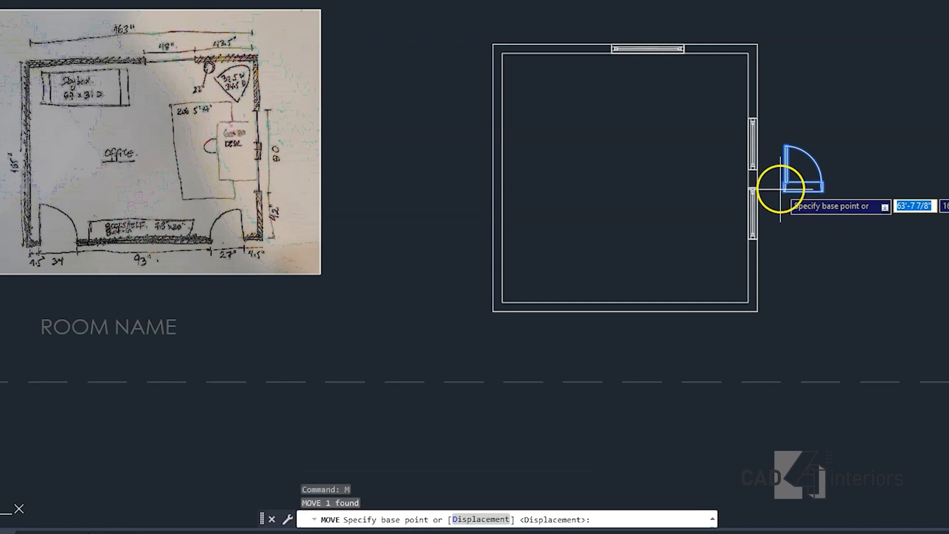
scroll(780, 188, up, 4)
click(795, 171)
scroll(794, 170, down, 4)
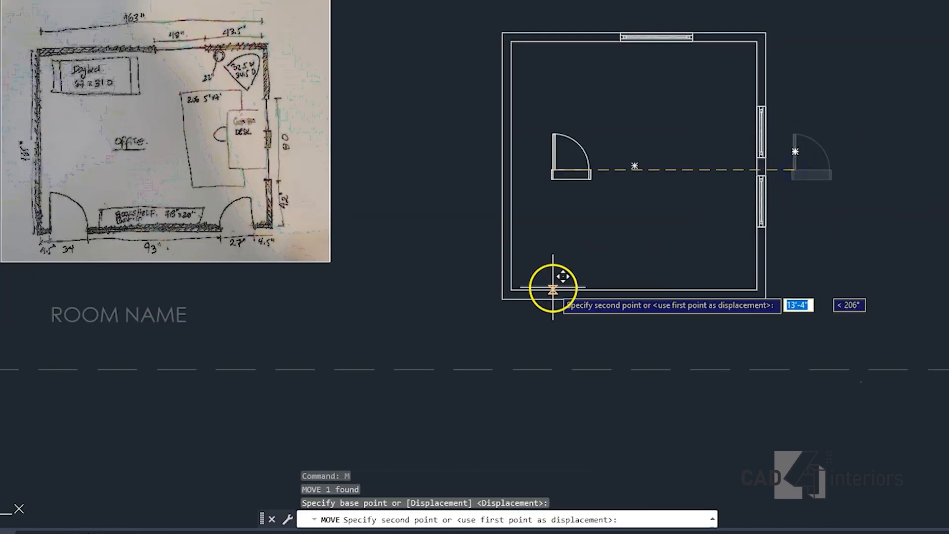
click(516, 288)
scroll(559, 282, up, 2)
click(523, 258)
drag(523, 258, 572, 234)
key(Escape)
Step: Draw a vertical construction line along the inner face of the left wall
text(xl)
key(Return)
click(487, 281)
click(487, 266)
key(Escape)
click(500, 345)
click(471, 336)
text(o)
key(Return)
middle_drag(594, 342, 713, 323)
scroll(711, 321, down, 2)
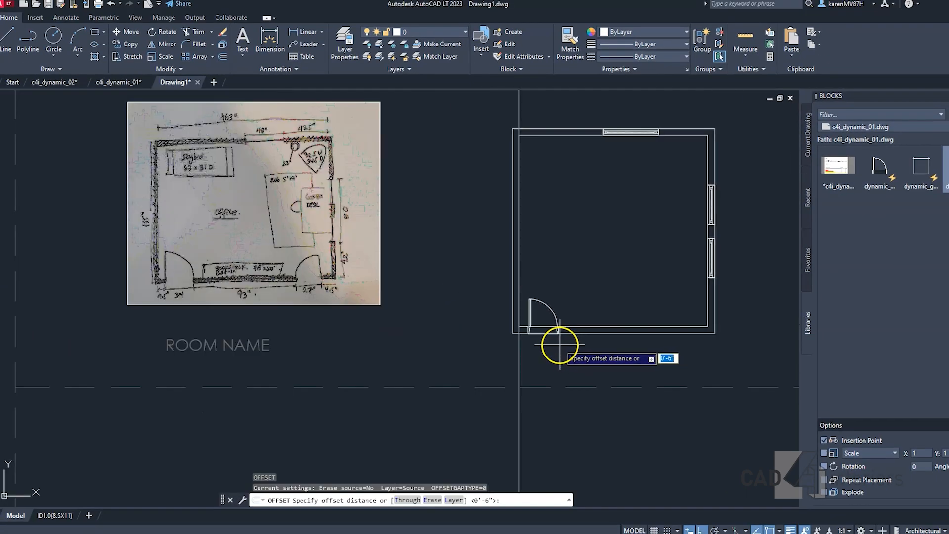
scroll(151, 288, up, 3)
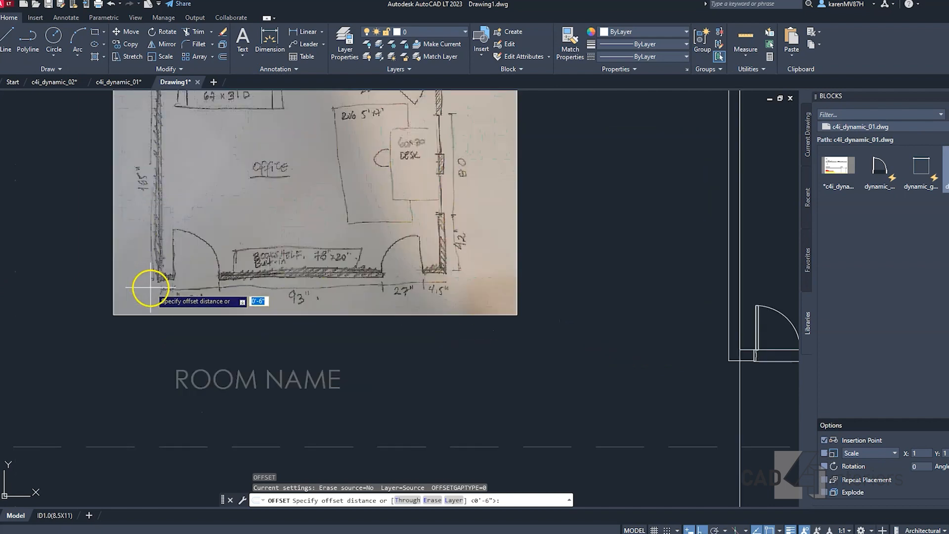
key(Escape)
Step: Offset the left wall's vertical construction line 4.5 inches into the room
click(771, 387)
click(715, 387)
text(o)
key(Return)
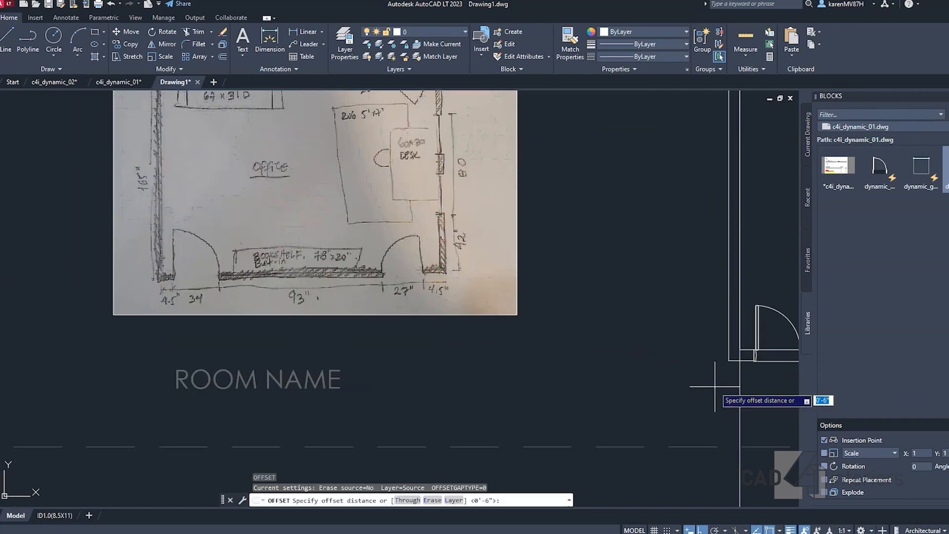
text(4.5)
key(Return)
click(741, 413)
click(791, 413)
key(Escape)
middle_drag(705, 389, 526, 398)
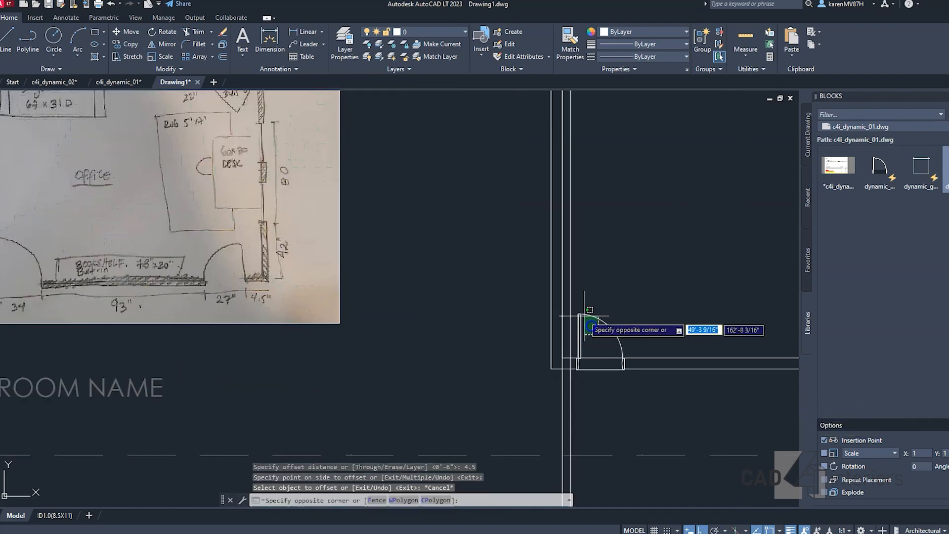
Step: Move the door block in the bottom wall so its hinge side sits at the 4.5-inch vertical construction line
scroll(582, 336, up, 4)
click(579, 347)
text(m)
key(Return)
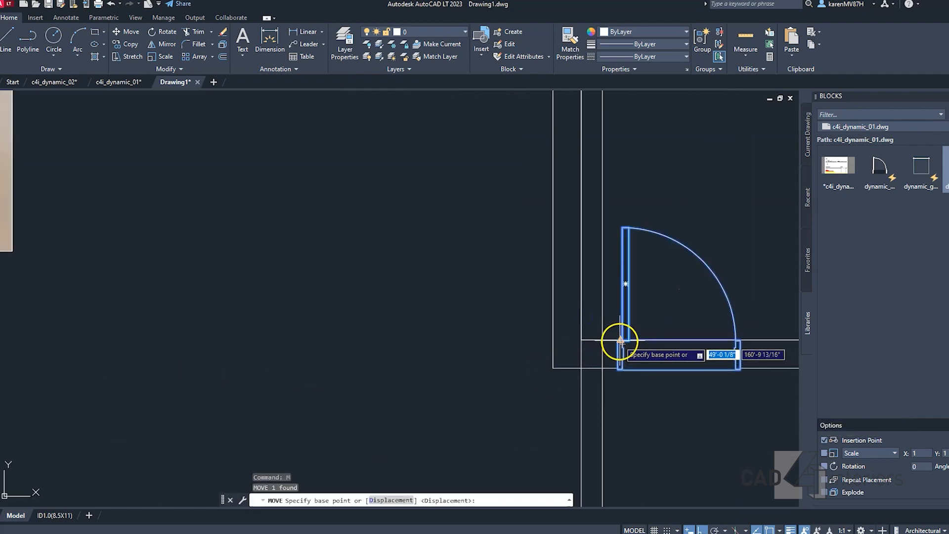
scroll(620, 341, up, 4)
click(621, 341)
click(562, 338)
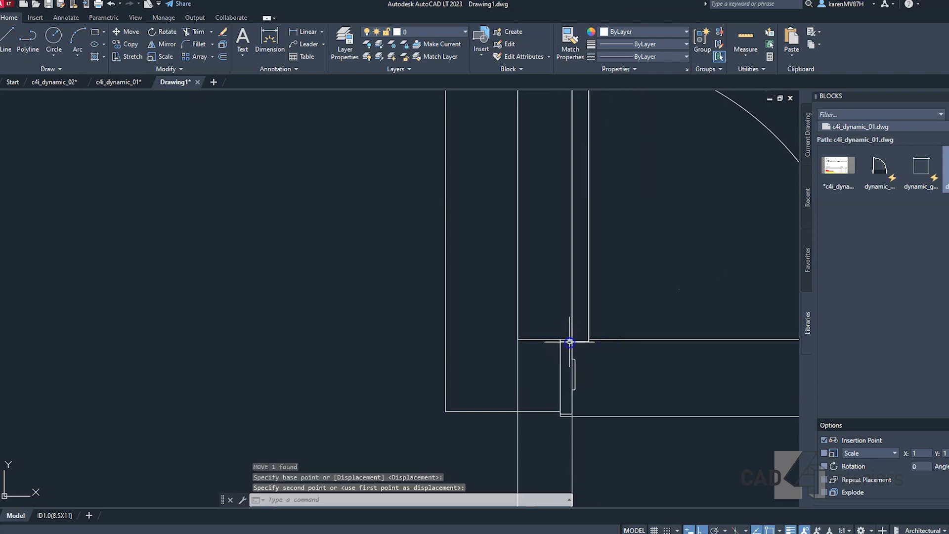
Step: Fine-tune the door block's position, aligning its hinge corner with the bottom wall's inner face and the offset construction line
click(563, 339)
scroll(569, 341, up, 3)
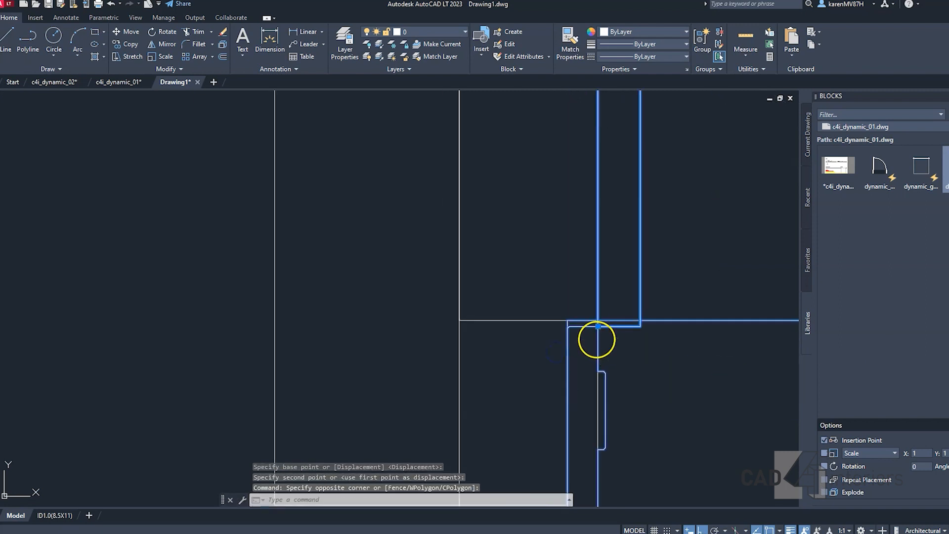
text(m)
key(Return)
click(596, 327)
click(595, 320)
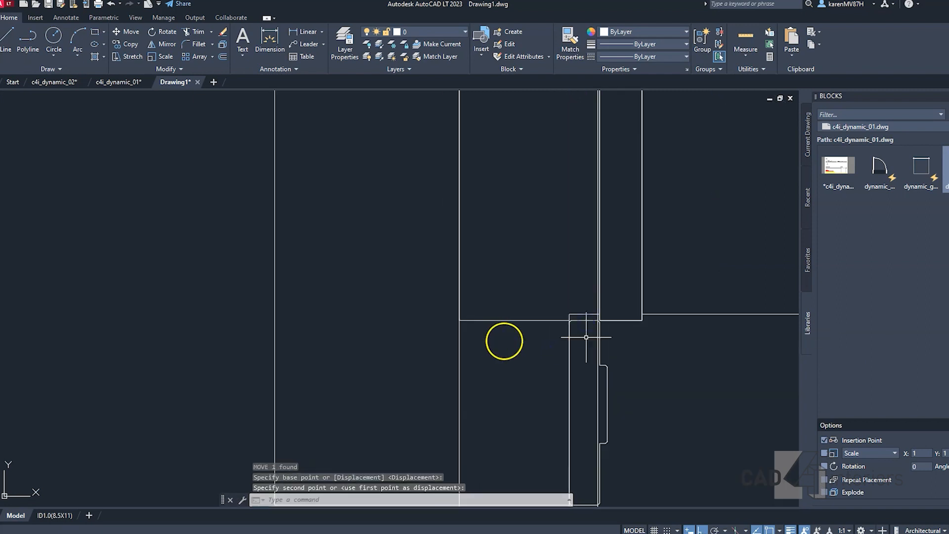
click(563, 365)
click(621, 292)
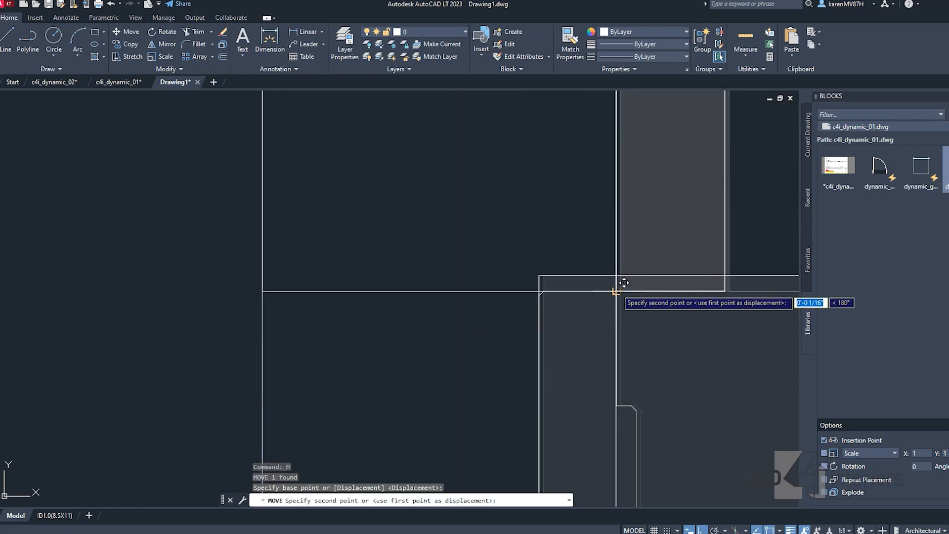
click(617, 290)
scroll(500, 335, down, 6)
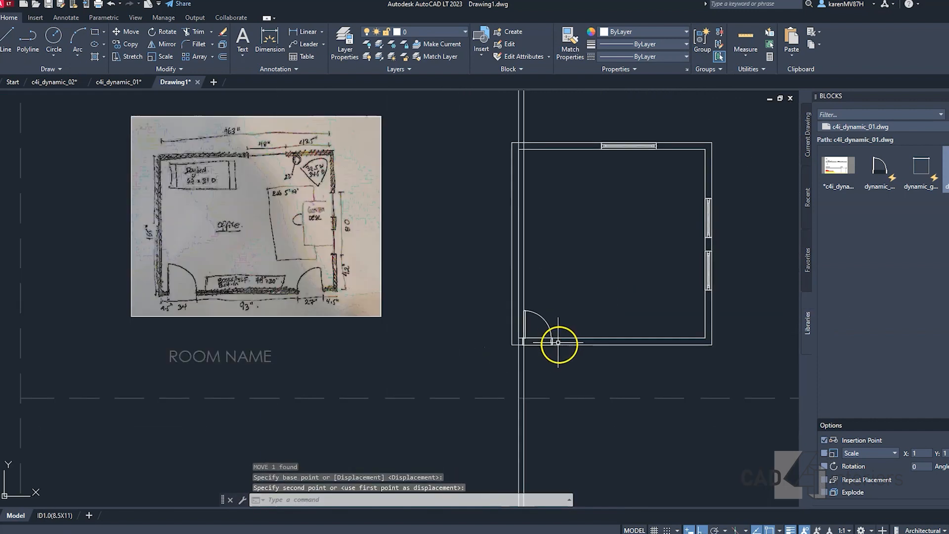
Step: Copy the door block along the bottom wall toward the room's lower-right corner
click(544, 322)
scroll(561, 344, up, 2)
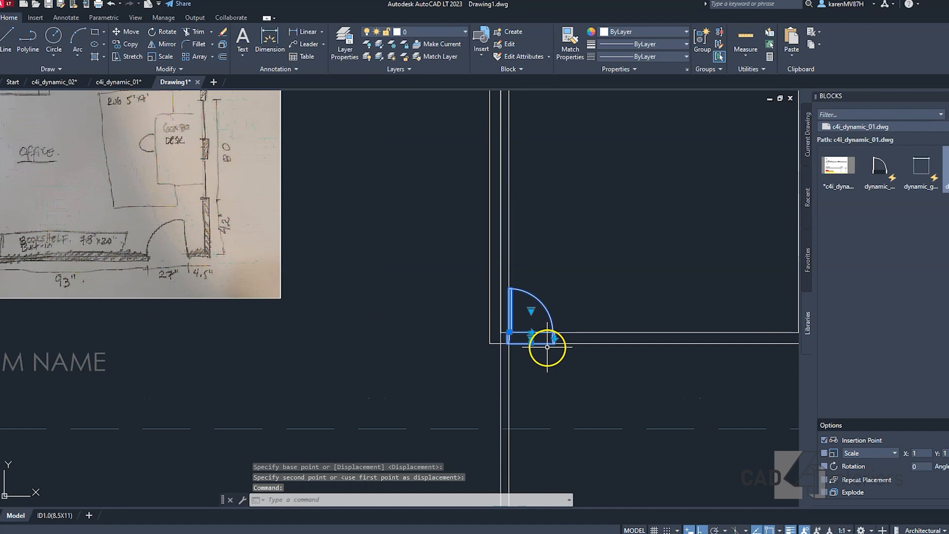
scroll(547, 347, down, 2)
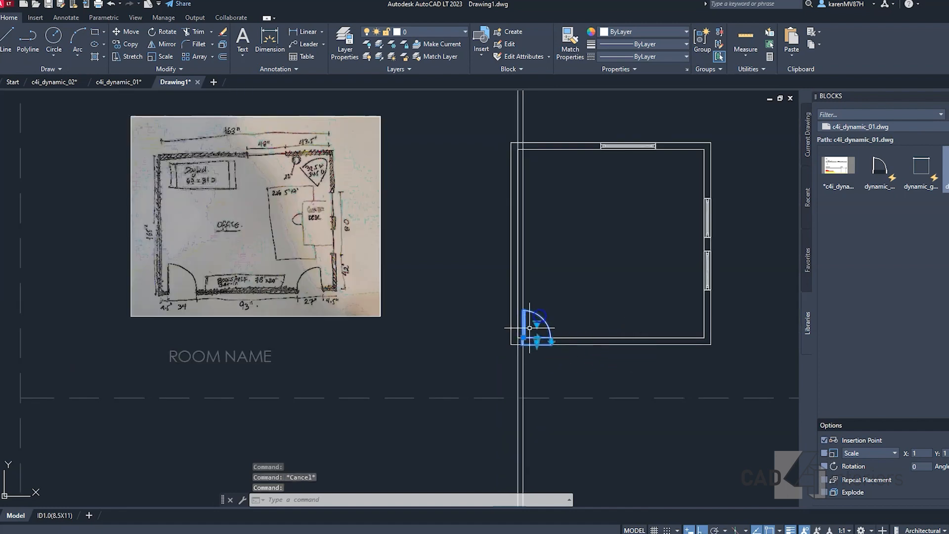
text(co)
key(Return)
click(560, 296)
click(681, 230)
key(Escape)
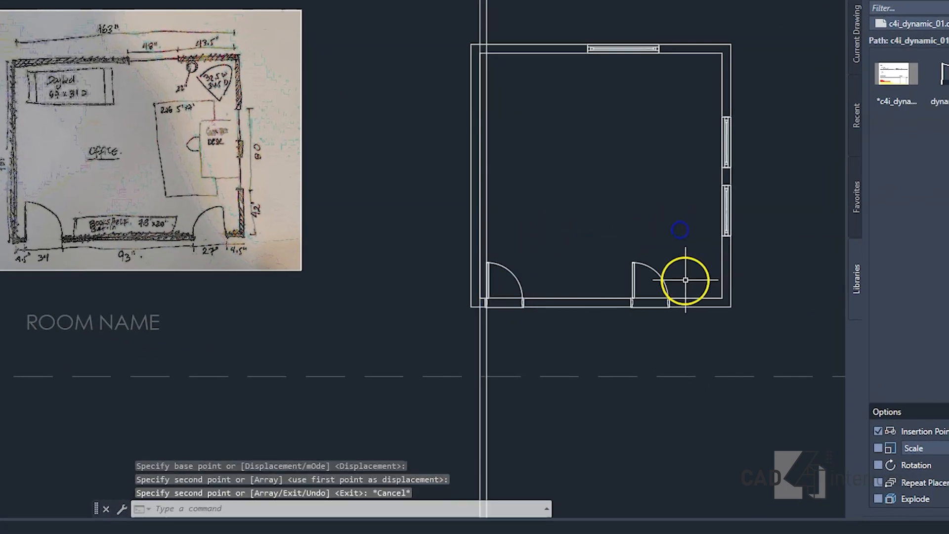
Step: Draw a vertical construction line along the inner face of the right wall
scroll(687, 278, up, 2)
key(Escape)
text(xl)
click(741, 281)
click(740, 272)
key(Escape)
Step: Offset the right wall's vertical construction line 4.5 inches into the room
click(740, 358)
text(o)
key(Return)
text(4.5)
key(Return)
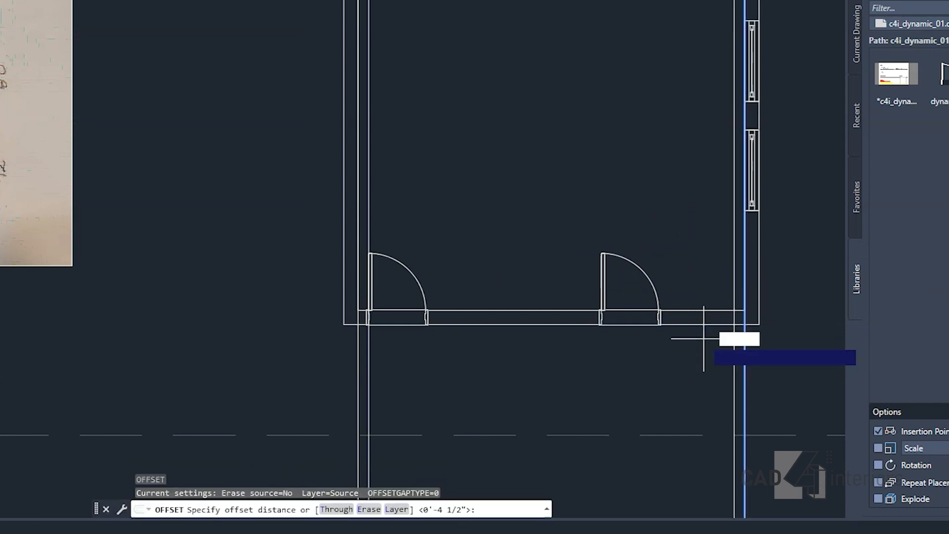
click(701, 339)
key(Escape)
Step: Flip the copied door block horizontally so its hinge faces the right wall
click(705, 284)
click(641, 267)
scroll(630, 310, up, 4)
middle_drag(563, 311, 496, 308)
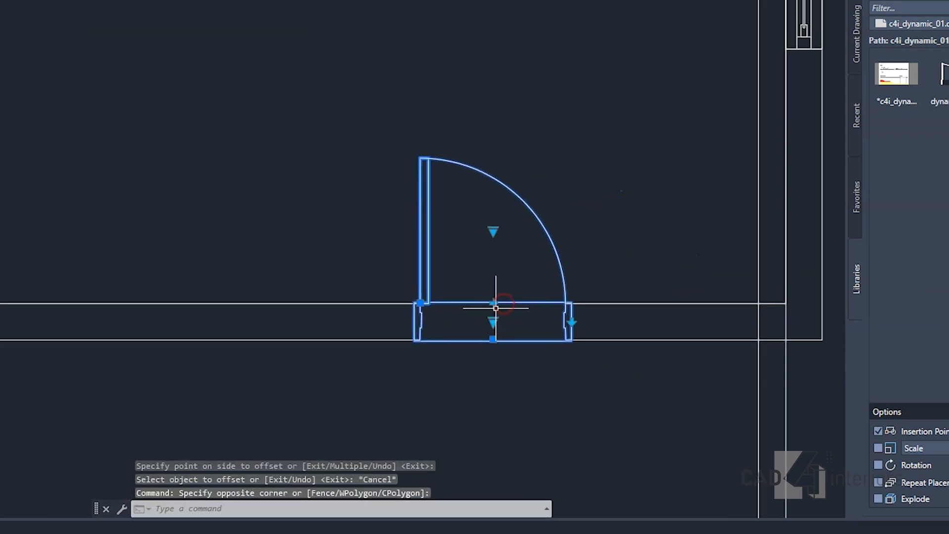
click(493, 304)
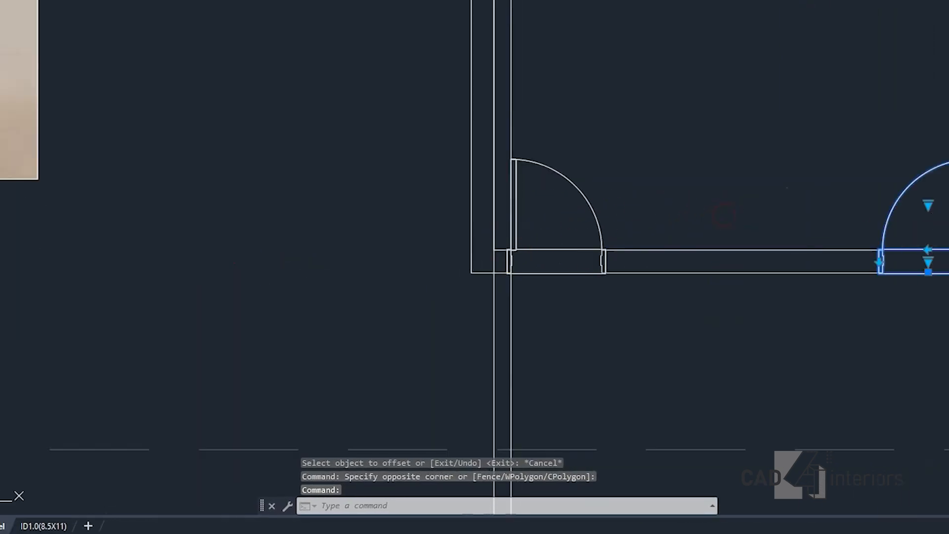
key(Escape)
Step: Set the left door block's size to 34" DOOR (2'-10")
click(566, 216)
click(556, 195)
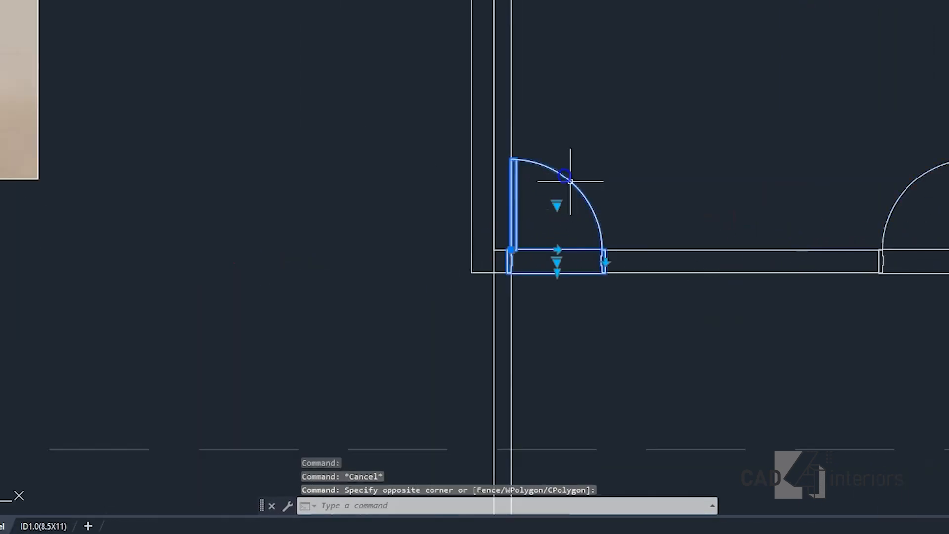
click(557, 204)
click(859, 277)
scroll(822, 253, down, 2)
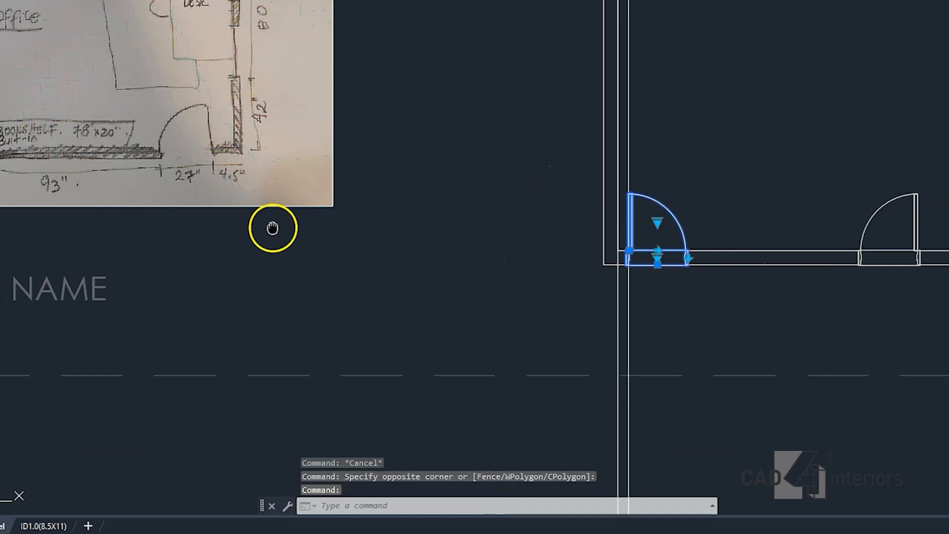
middle_drag(273, 228, 401, 231)
click(786, 226)
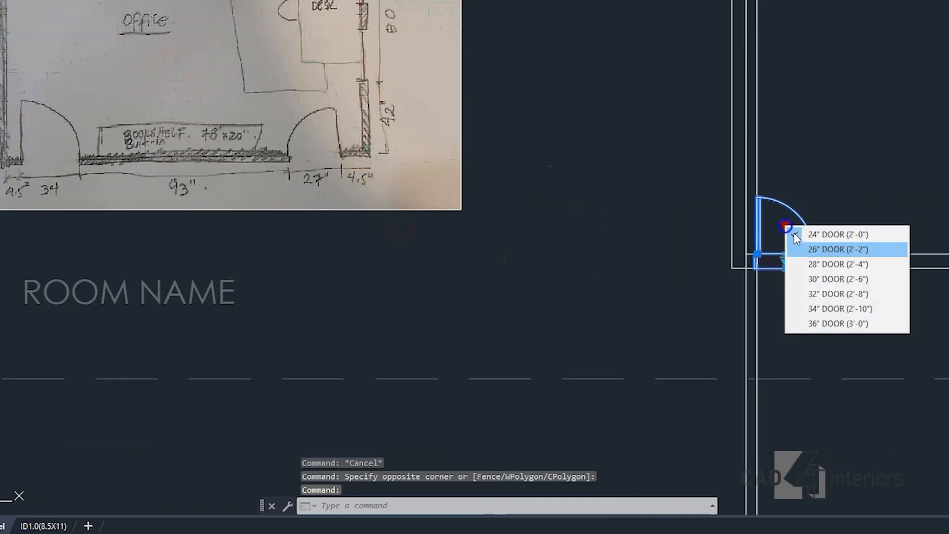
click(824, 308)
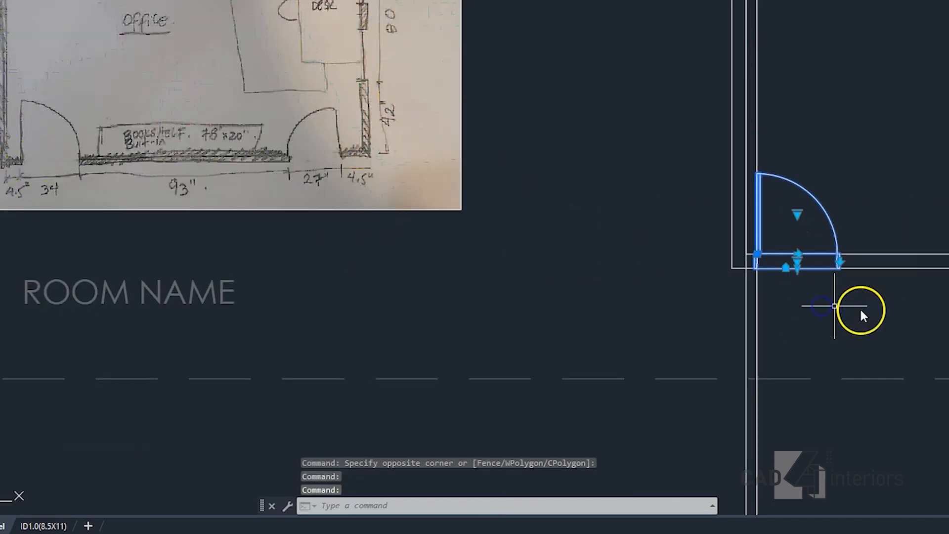
Step: Set the right door block's size to 28" DOOR (2'-4") and its type to Swing door free size
middle_drag(856, 307, 560, 307)
middle_drag(841, 260, 745, 262)
key(Escape)
click(658, 210)
scroll(658, 211, up, 2)
click(613, 240)
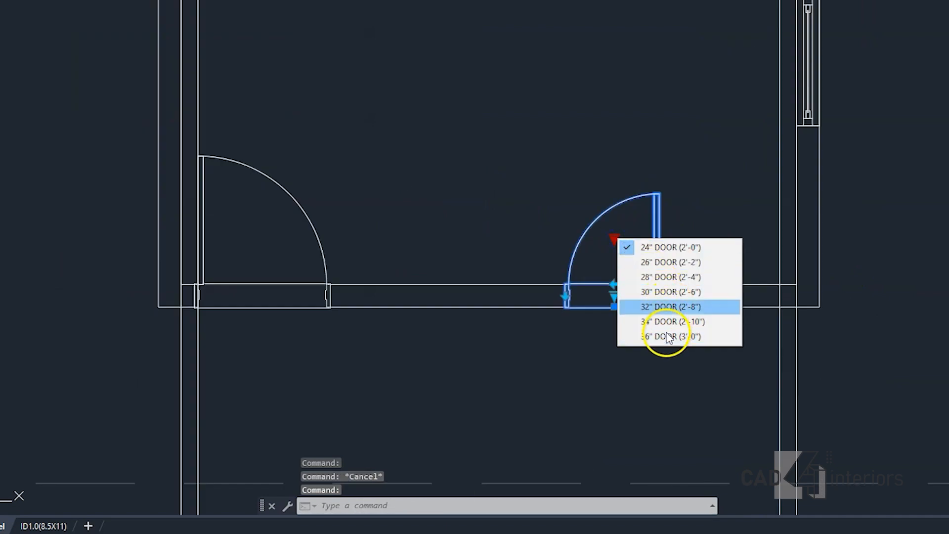
click(682, 276)
scroll(608, 292, up, 2)
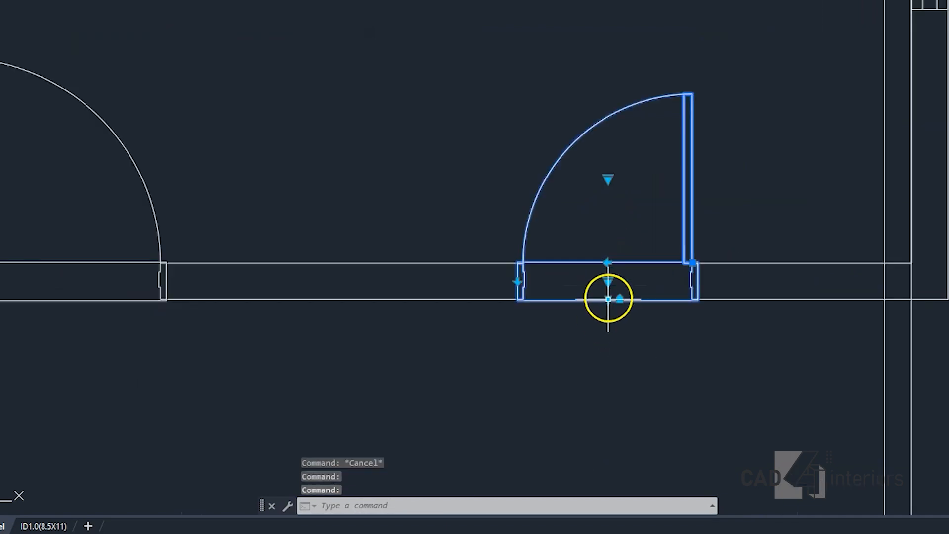
click(608, 281)
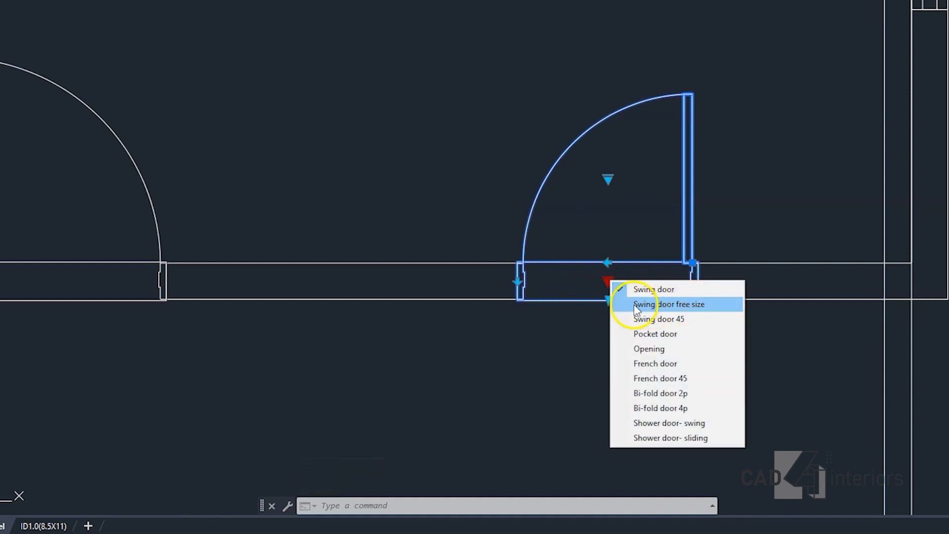
click(698, 304)
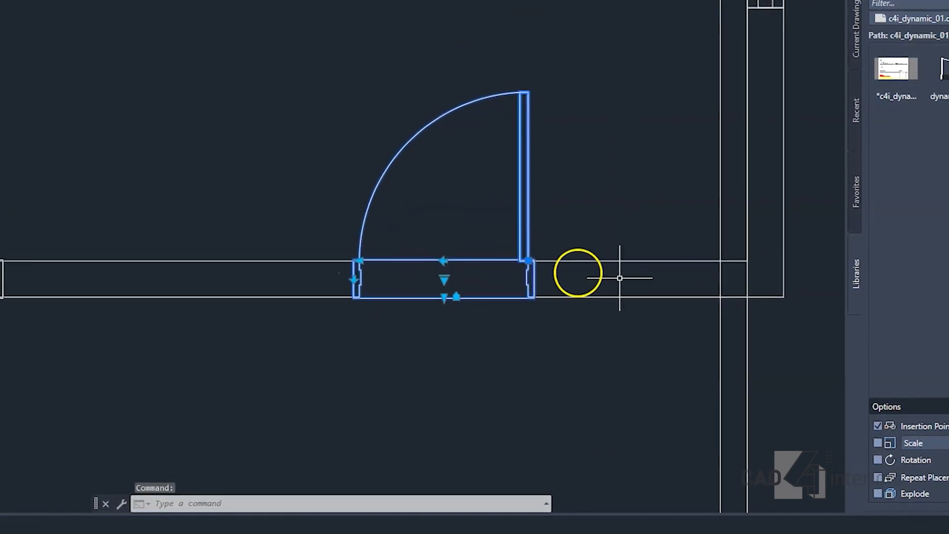
Step: Offset the construction line near the right wall 27 inches further left to mark the door opening
key(Escape)
click(728, 329)
click(695, 322)
text(o)
key(Return)
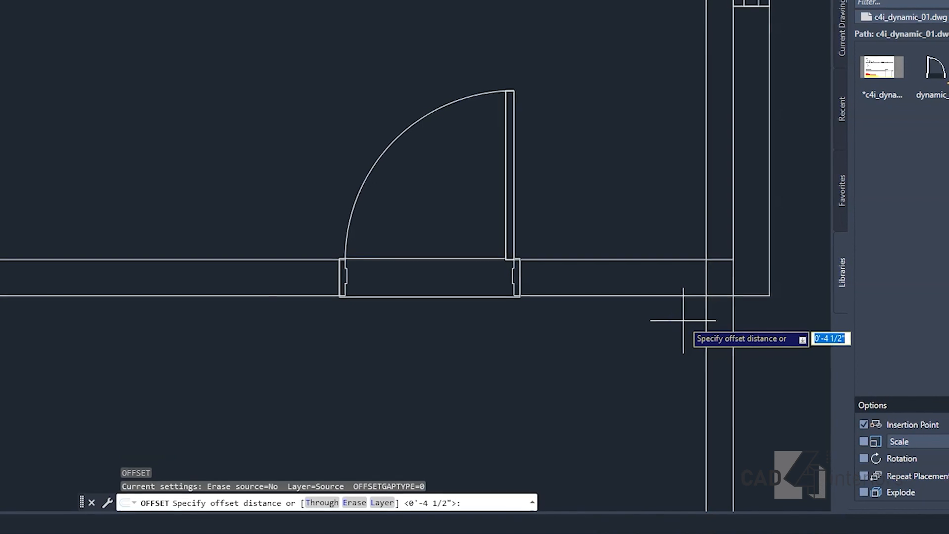
text(27)
key(Return)
click(706, 319)
click(550, 316)
key(Escape)
Step: Move the right door block by its hinge corner to where the 4.5-inch construction line meets the bottom wall's inner face
click(517, 281)
click(513, 275)
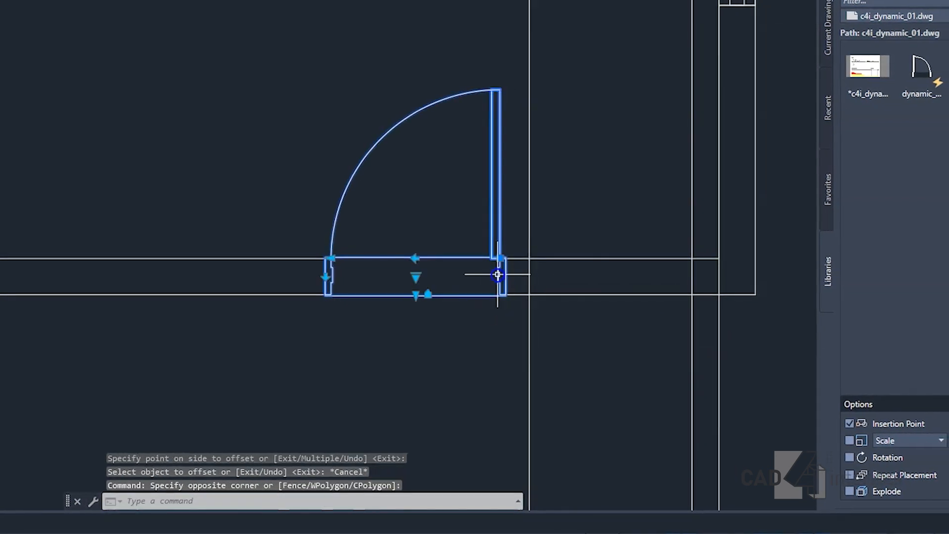
scroll(498, 275, up, 3)
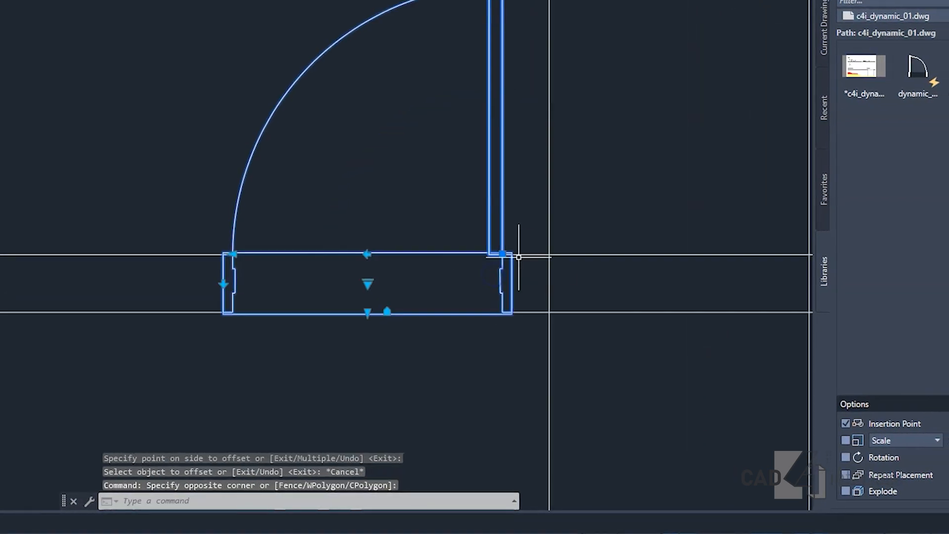
text(m)
key(Return)
scroll(493, 254, up, 4)
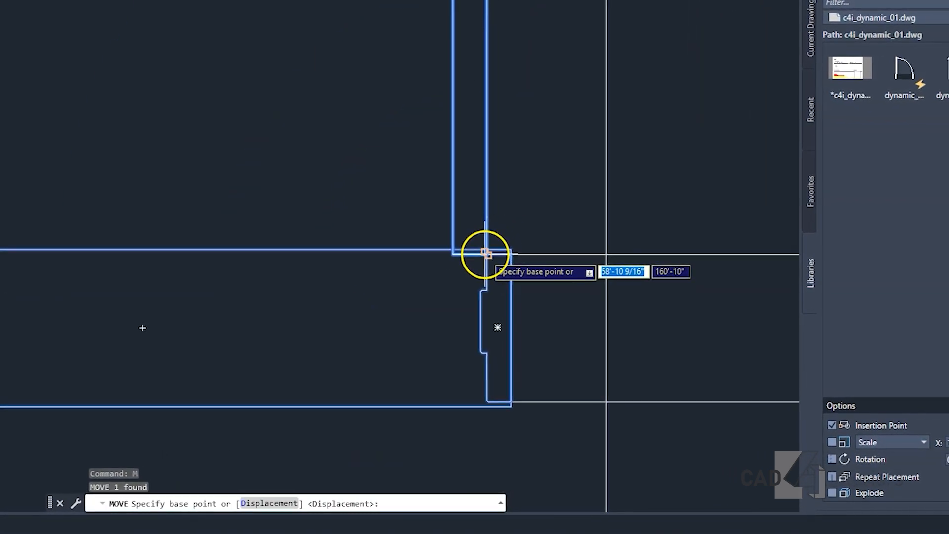
click(491, 252)
scroll(475, 263, down, 5)
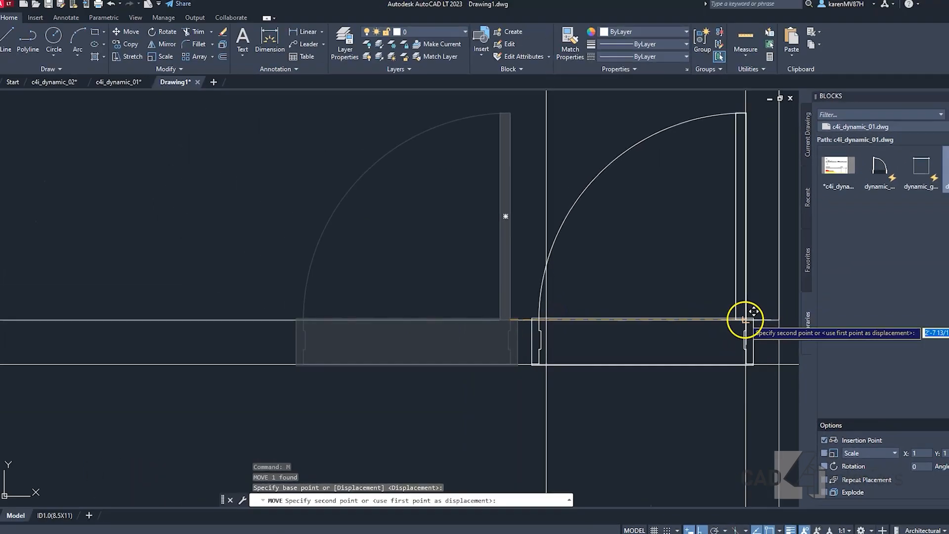
click(745, 320)
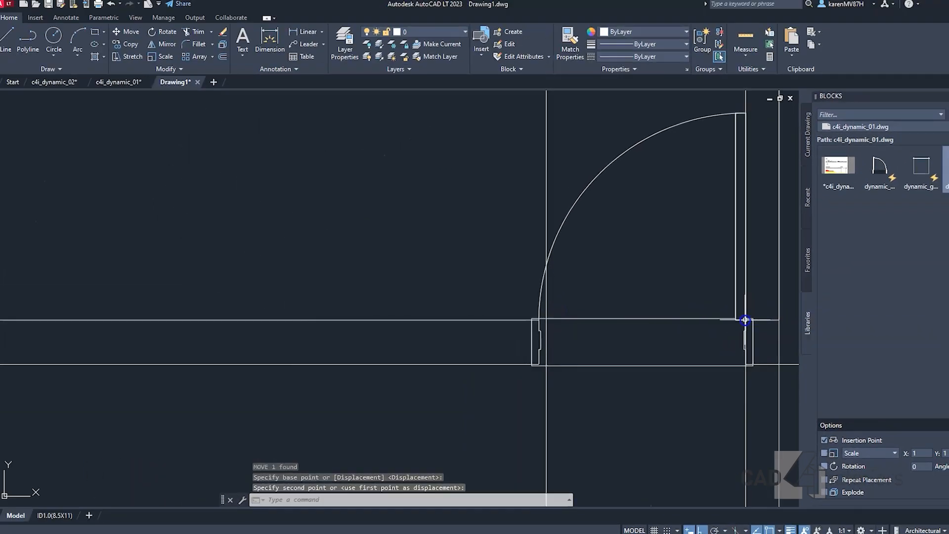
Step: Resize the right door's opening so its latch side ends on the 27-inch construction line
scroll(550, 327, up, 4)
click(535, 322)
click(522, 314)
click(523, 310)
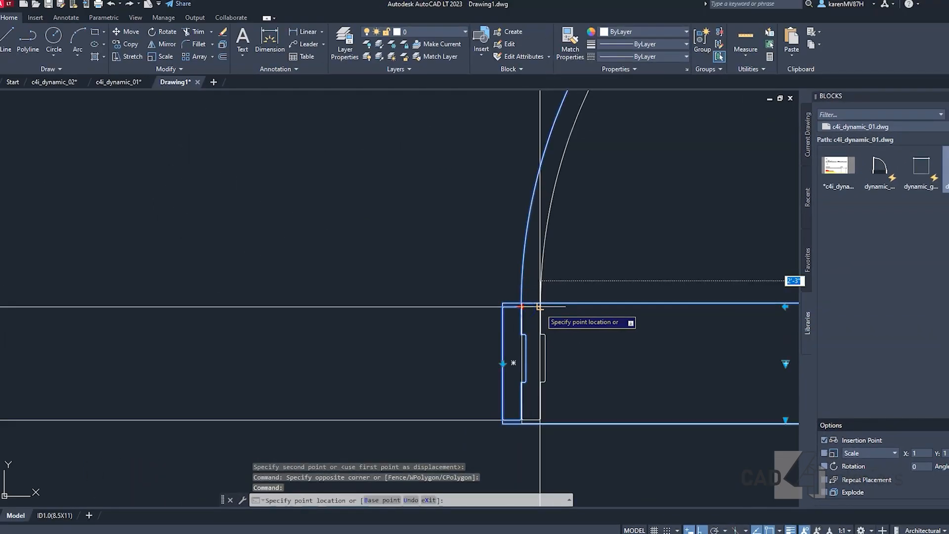
click(539, 308)
scroll(435, 324, down, 5)
key(Escape)
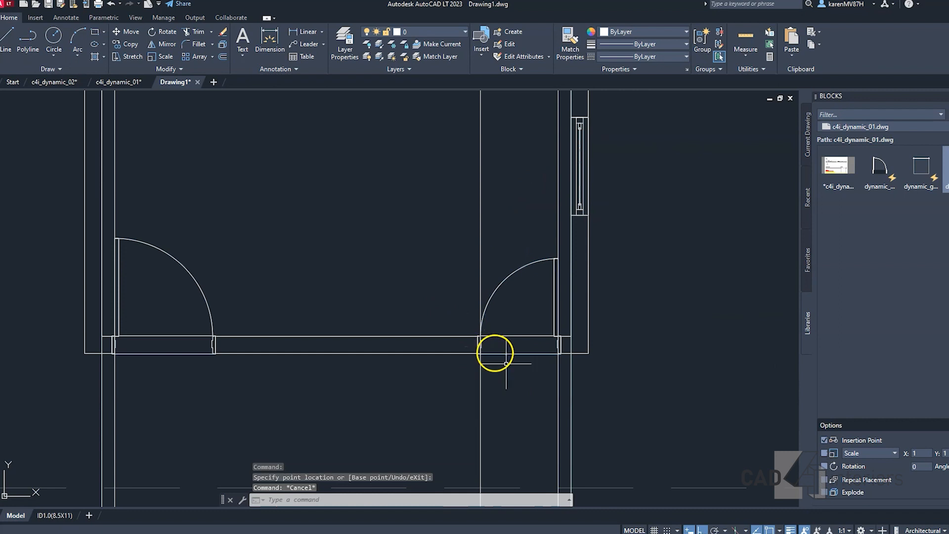
Step: Erase all the vertical construction lines crossing the bottom wall
scroll(621, 338, down, 3)
click(636, 349)
click(296, 345)
key(Delete)
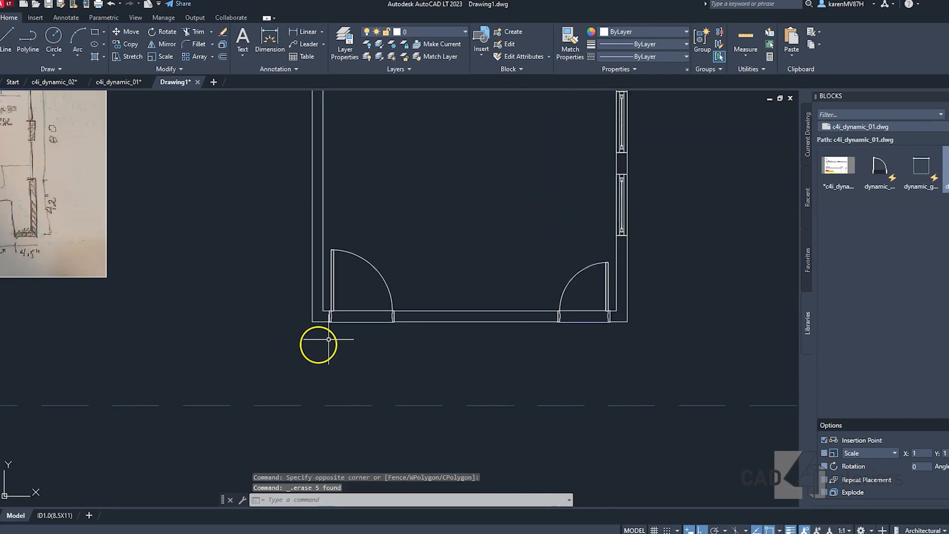
Step: Hide the wipeout frames by setting WIPEOUTFRAME to 0
middle_drag(318, 344, 388, 360)
scroll(379, 331, up, 2)
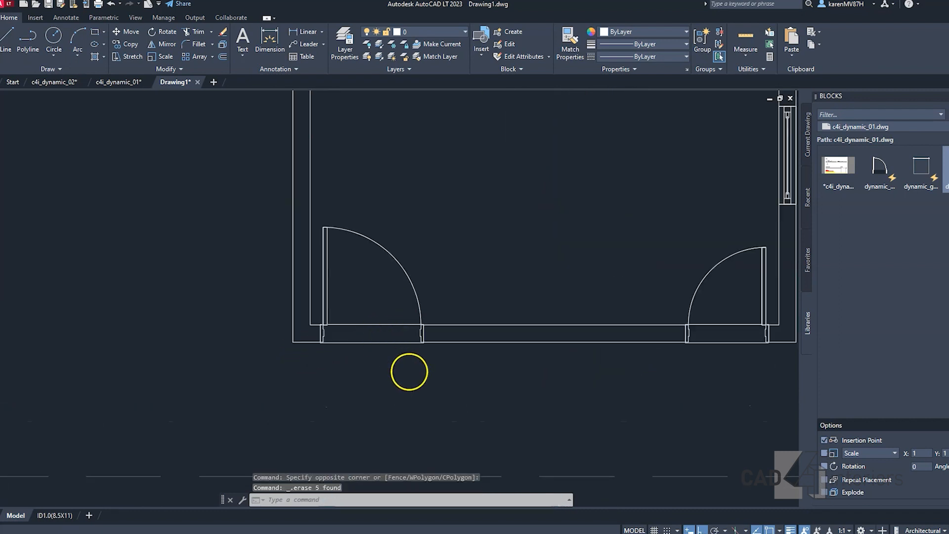
scroll(410, 372, down, 2)
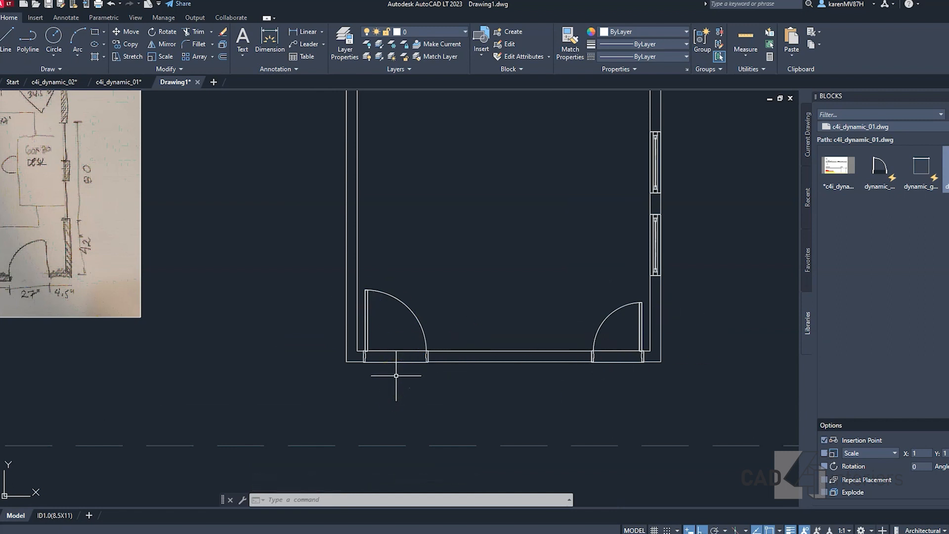
text(i)
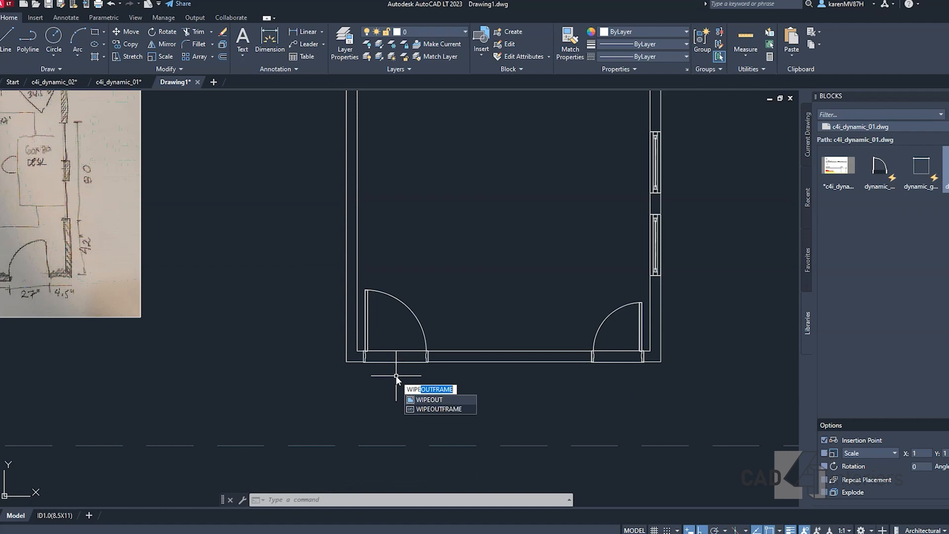
key(Return)
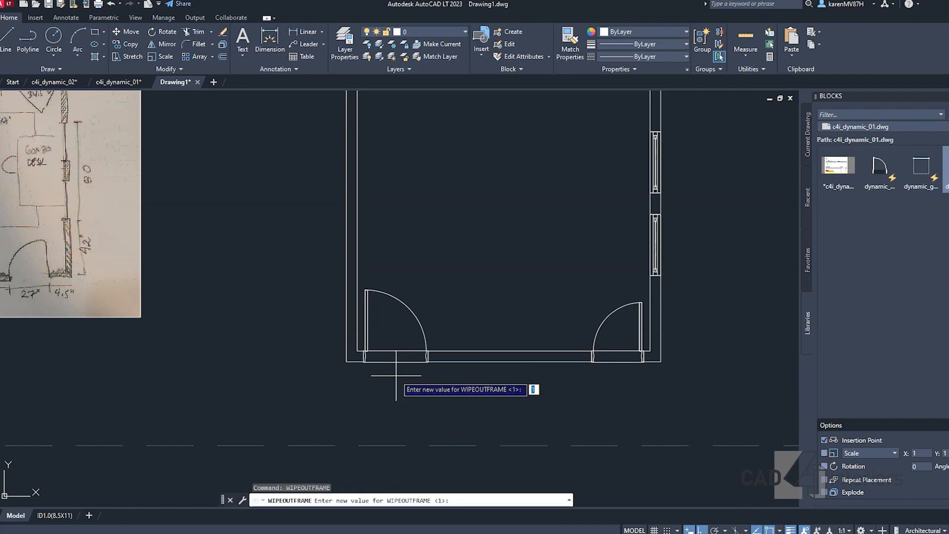
text(0)
key(Return)
scroll(395, 376, down, 3)
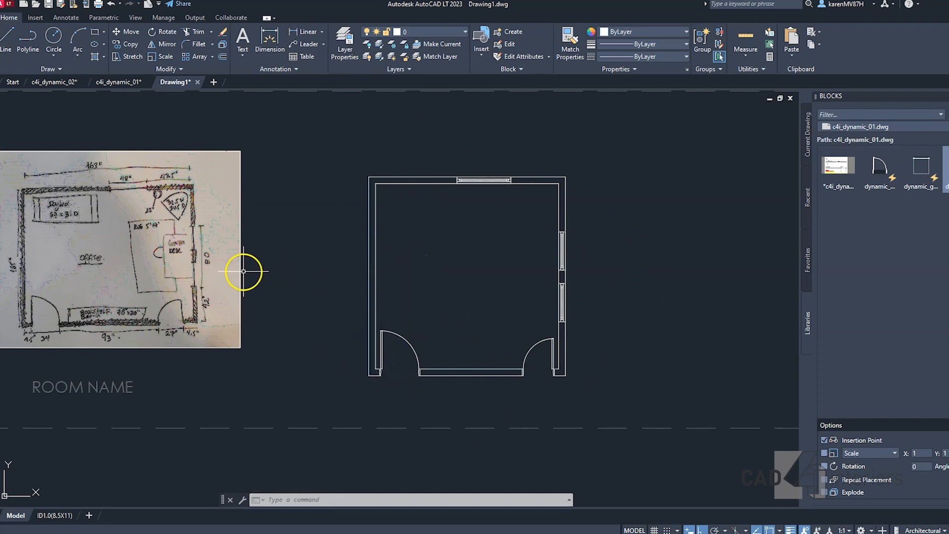
Step: Load c4i_dynamic_02.dwg from the Dynamic blocks folder as the block library
click(909, 127)
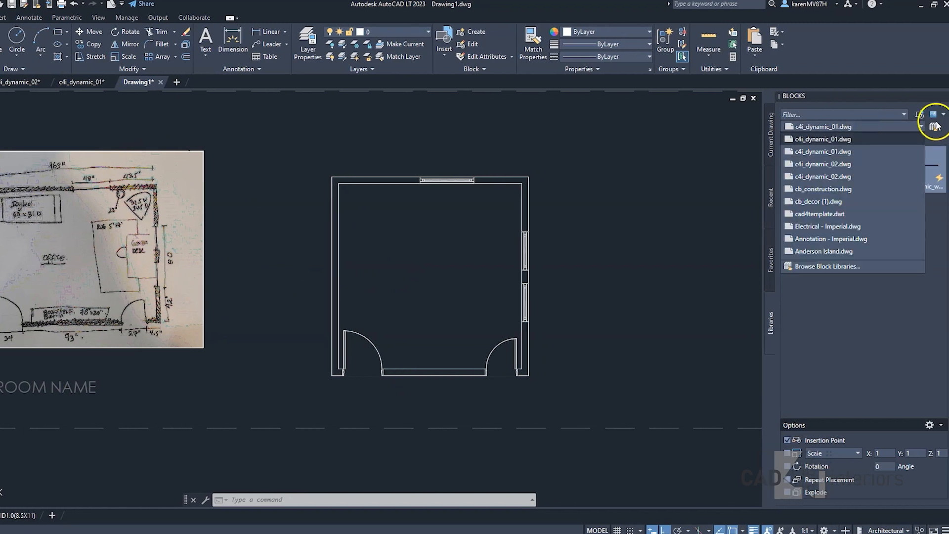
click(936, 127)
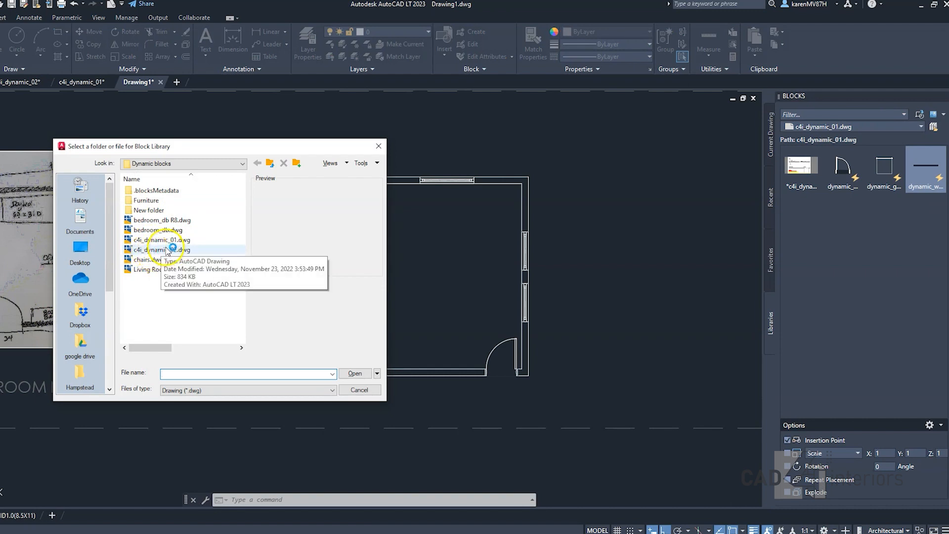
click(167, 250)
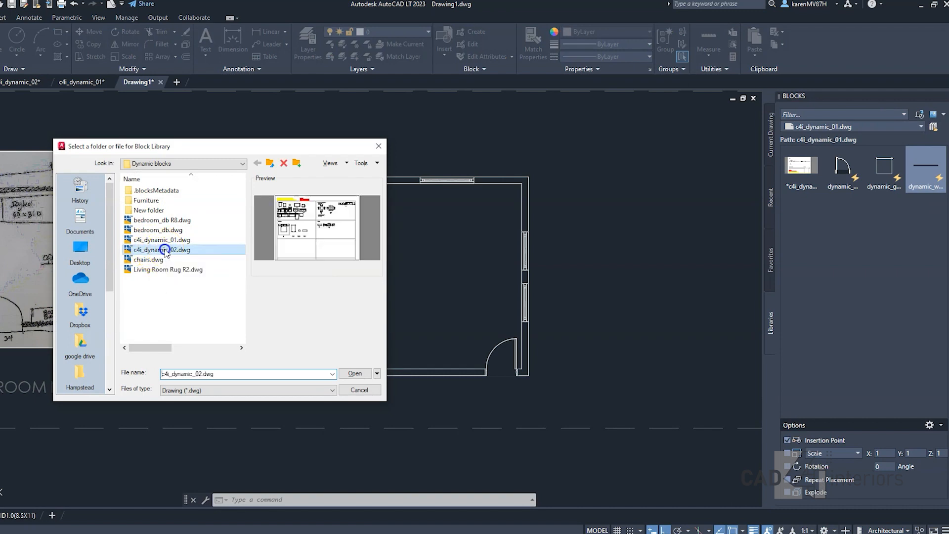
click(353, 374)
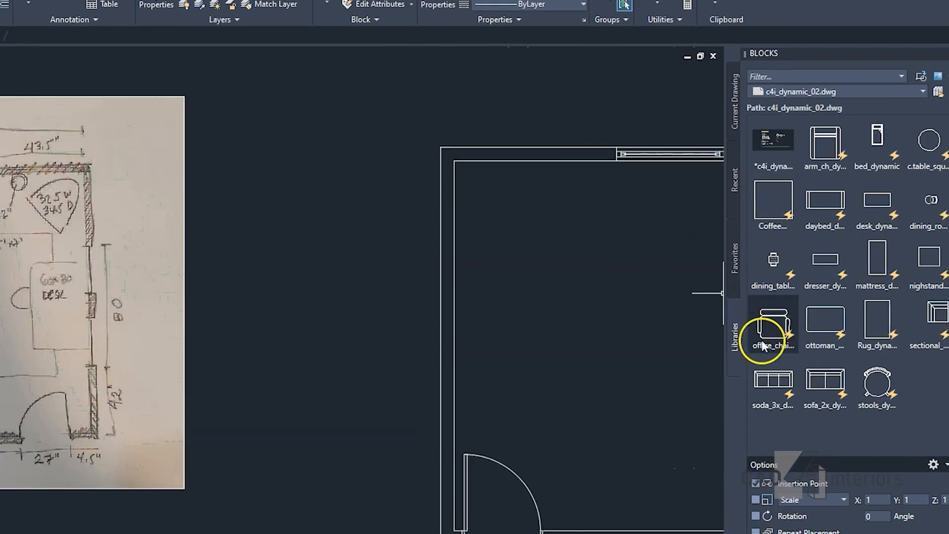
Step: Insert the dynamic daybed block inside the room near its upper-left corner, as in the sketch
click(825, 200)
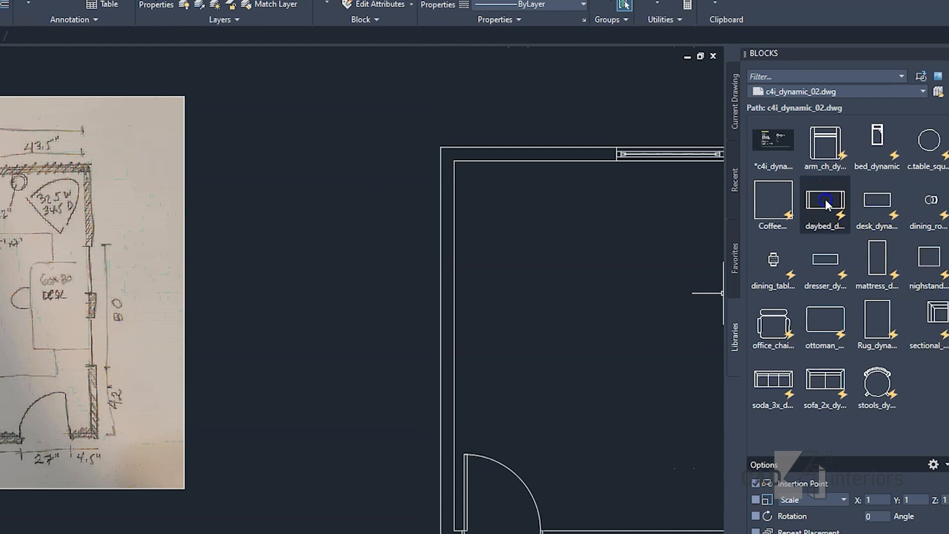
click(510, 249)
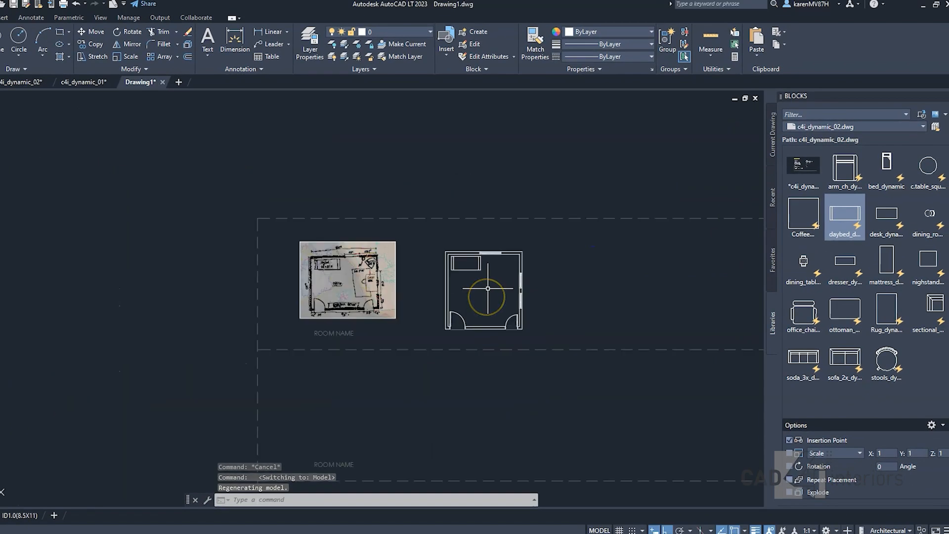
click(469, 370)
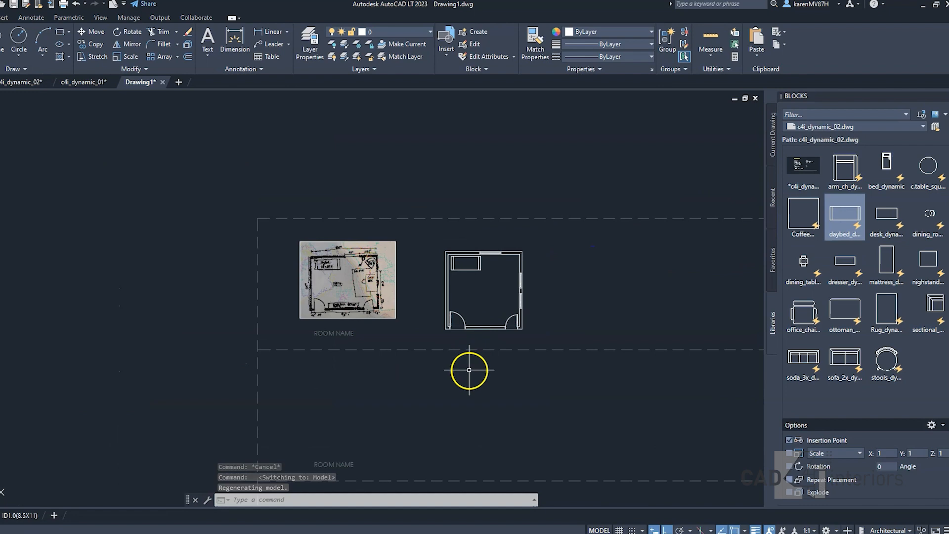
scroll(497, 316, up, 4)
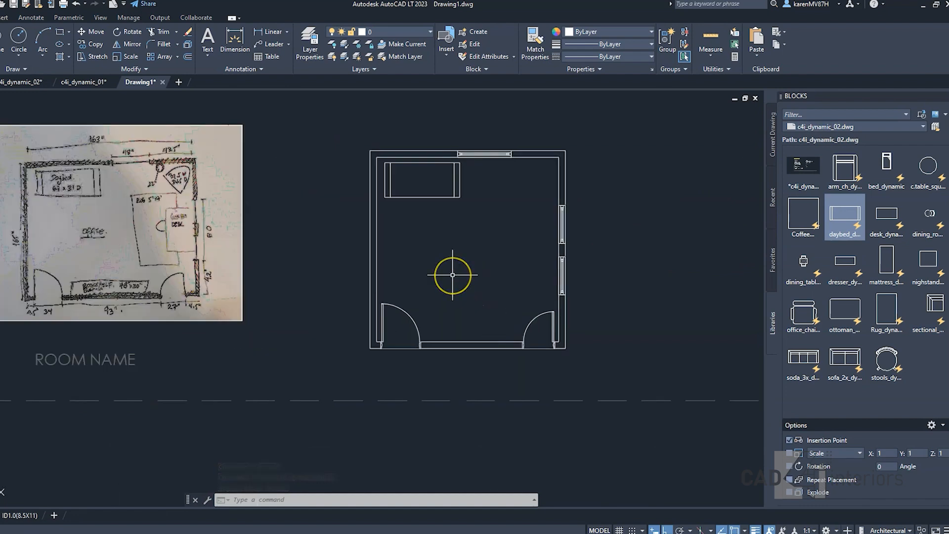
Step: Copy the 3/8" SCALE room tag, plus the smaller 3/8" SCALE text and its TEXT leader, to the clipboard
scroll(453, 274, down, 8)
middle_drag(451, 388, 462, 269)
scroll(462, 269, down, 3)
scroll(375, 420, up, 6)
scroll(354, 438, up, 2)
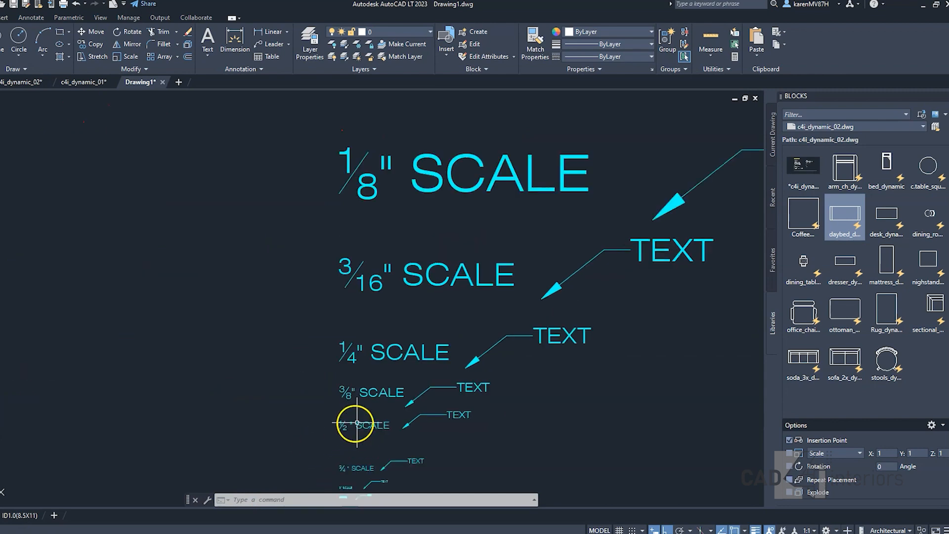
click(382, 400)
scroll(413, 387, down, 3)
click(413, 387)
click(378, 370)
middle_drag(247, 385, 580, 299)
click(315, 289)
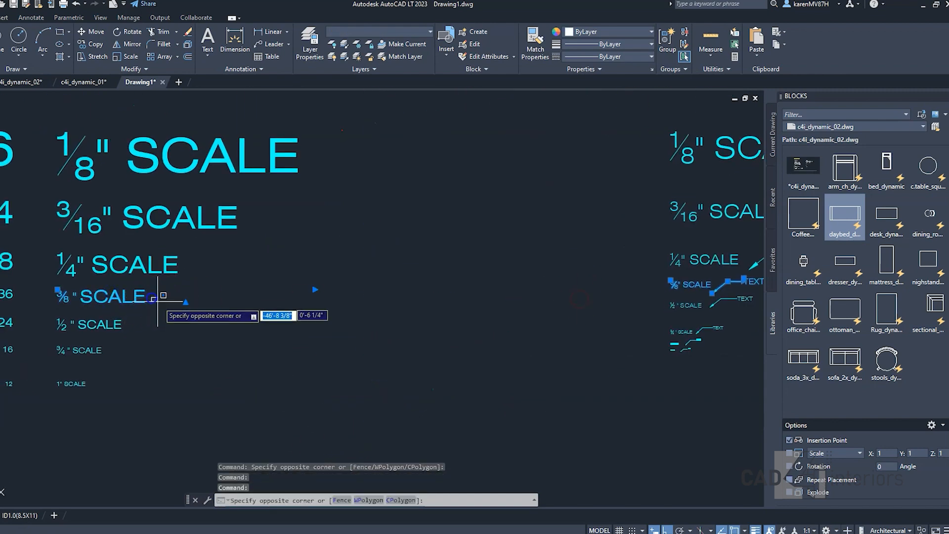
click(179, 308)
key(ctrl+c)
Step: Paste the copied 3/8" scale texts and leader beside the room's right wall
key(ctrl+v)
scroll(140, 350, down, 5)
scroll(235, 208, up, 3)
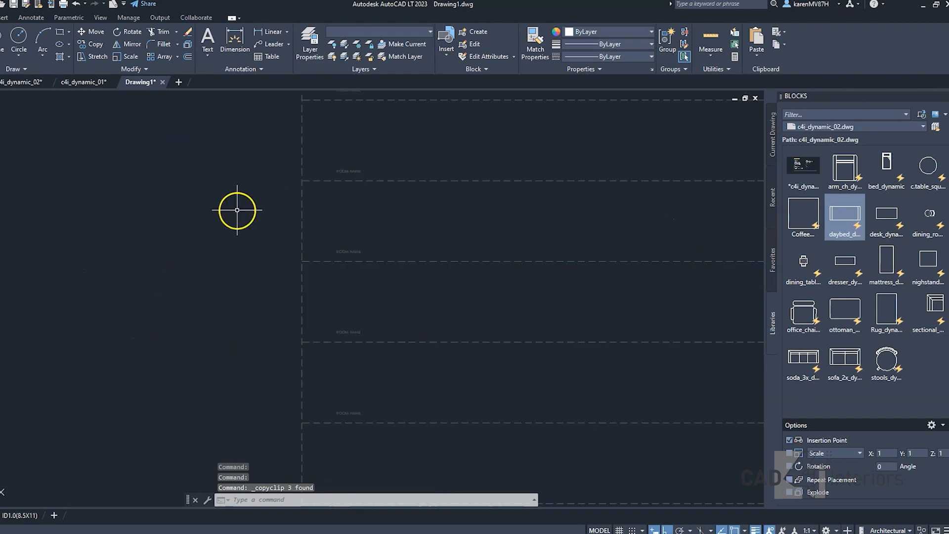
scroll(355, 215, up, 2)
scroll(341, 218, up, 2)
scroll(386, 220, down, 2)
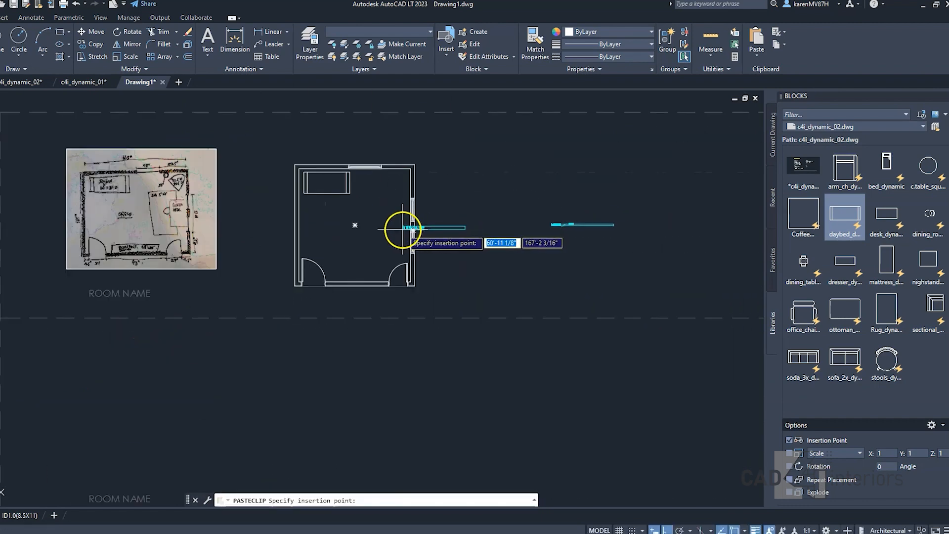
click(448, 214)
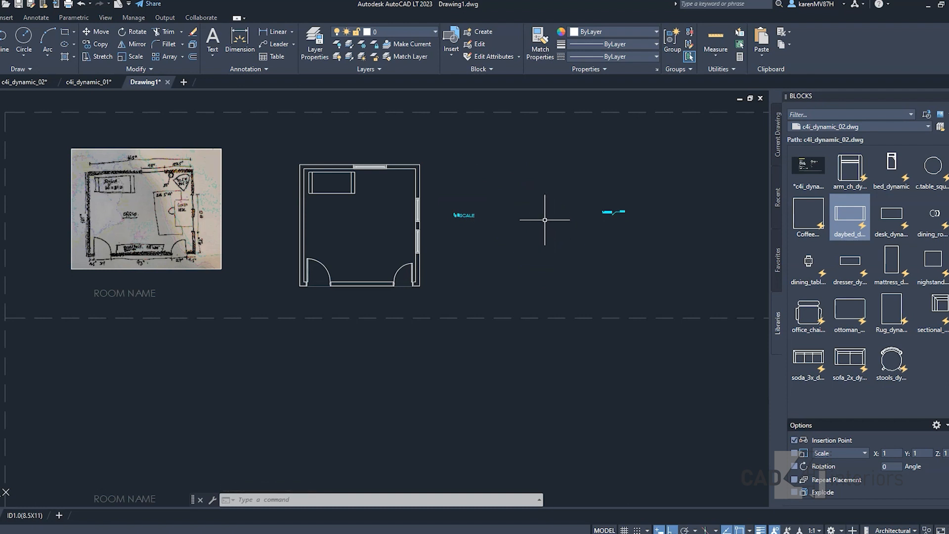
Step: Move the larger 3/8" SCALE text into the middle of the room
click(476, 209)
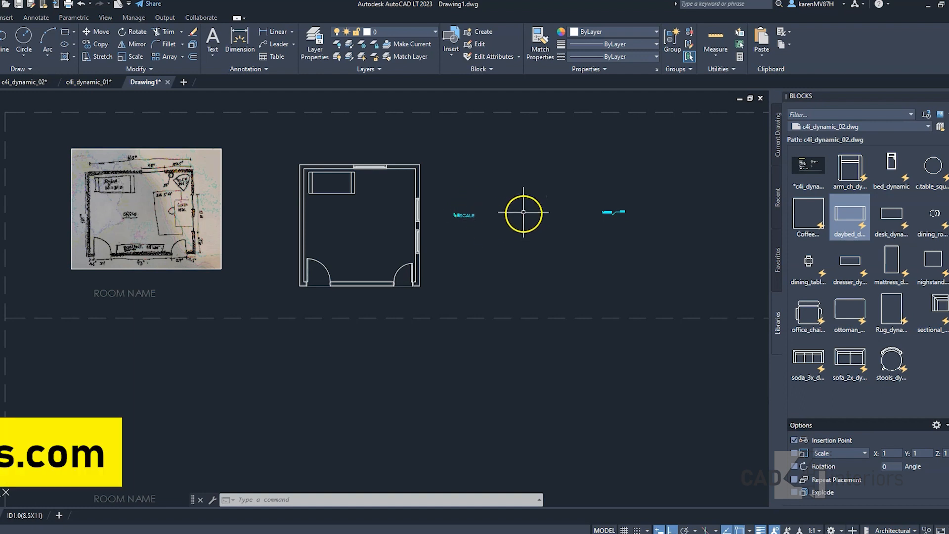
scroll(524, 212, up, 2)
text(M)
key(Return)
click(448, 234)
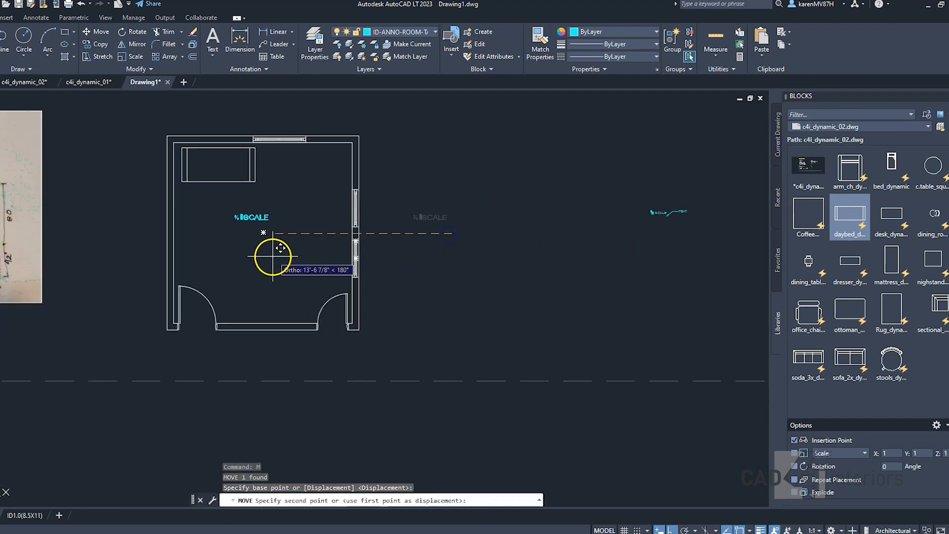
click(262, 208)
scroll(270, 213, up, 2)
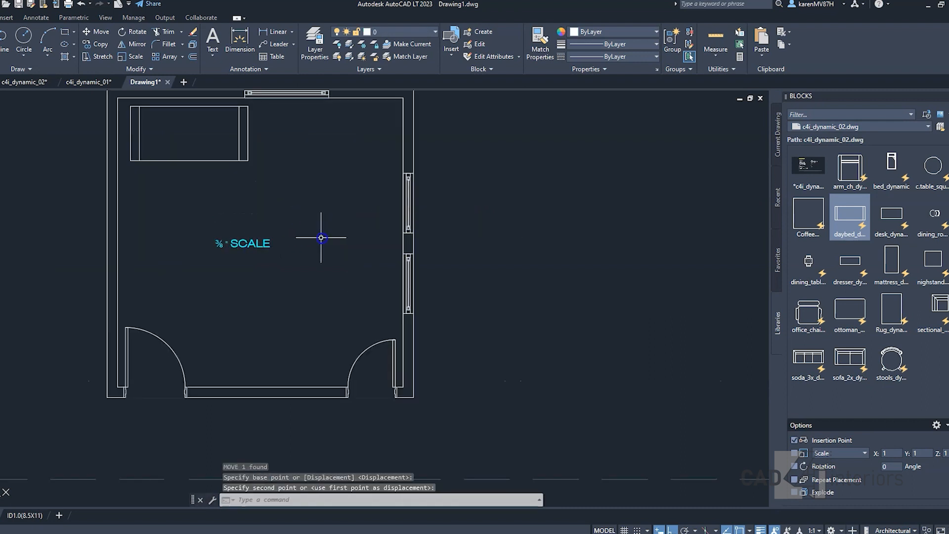
Step: Replace the text in the middle of the room with OFFICE
double_click(255, 243)
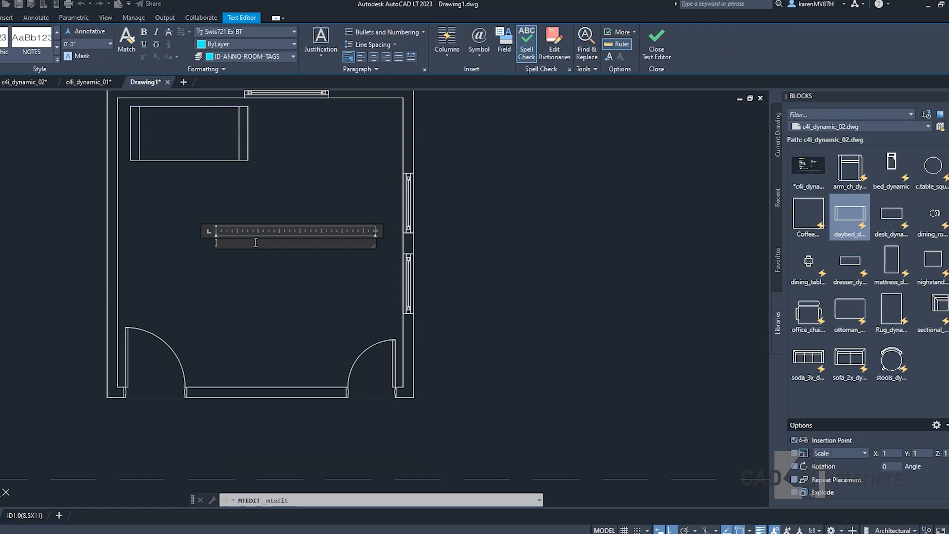
click(403, 237)
scroll(403, 237, down, 2)
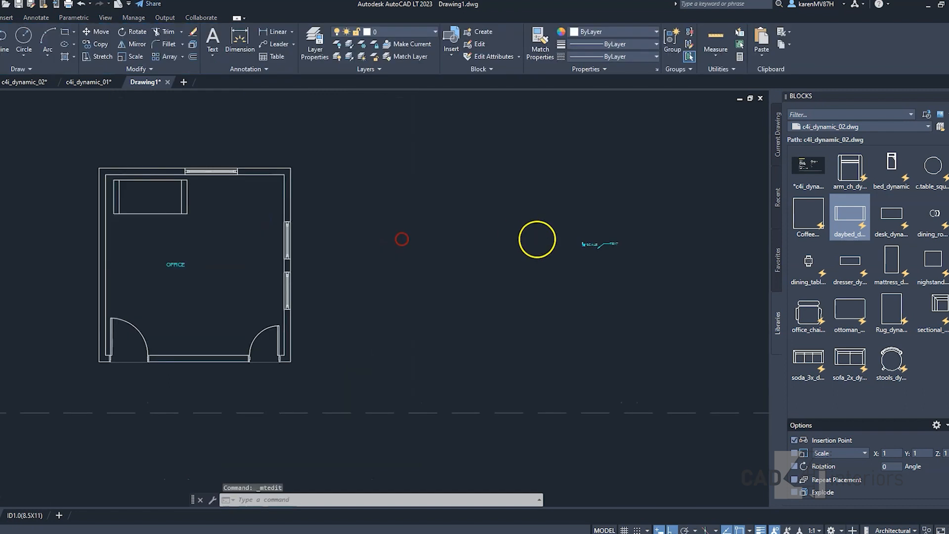
Step: Move the smaller 3/8" SCALE text together with its leader selection to the daybed with Ortho off, placing the text inside the daybed
scroll(548, 237, up, 2)
click(608, 255)
click(600, 248)
text(M)
right_click(626, 254)
click(625, 253)
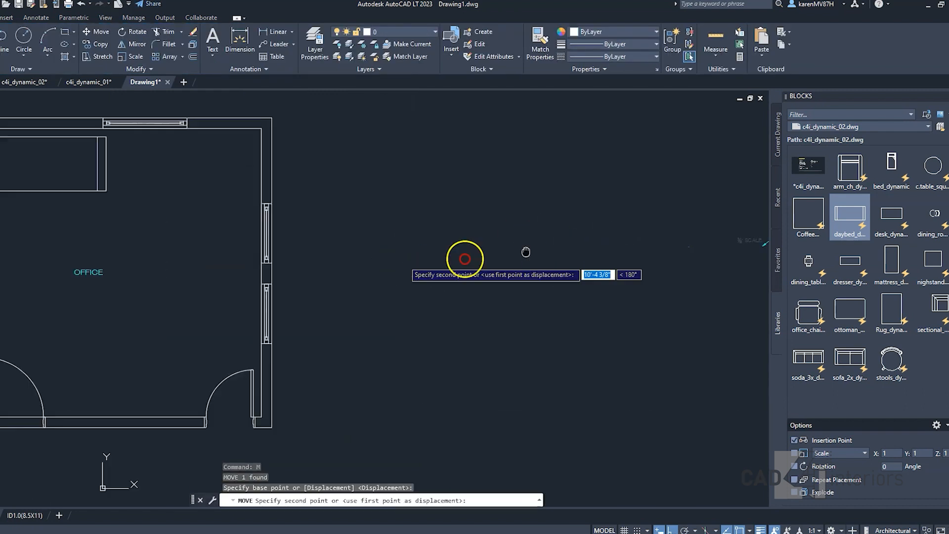
middle_drag(432, 405, 614, 388)
click(672, 530)
middle_drag(388, 312, 520, 351)
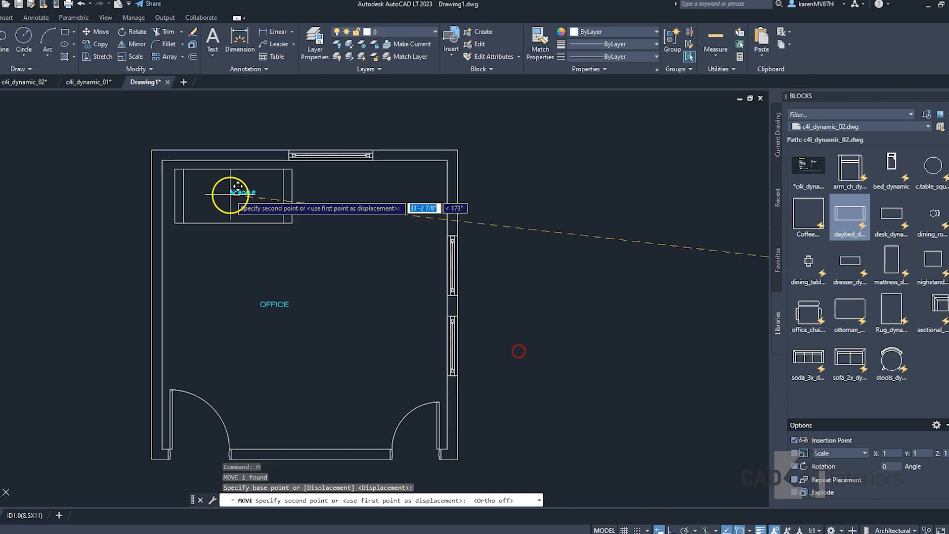
click(221, 197)
scroll(221, 196, up, 2)
middle_drag(222, 197, 318, 220)
Step: Assign the daybed block to the ID-FURNITURE layer in its properties
click(445, 216)
click(411, 196)
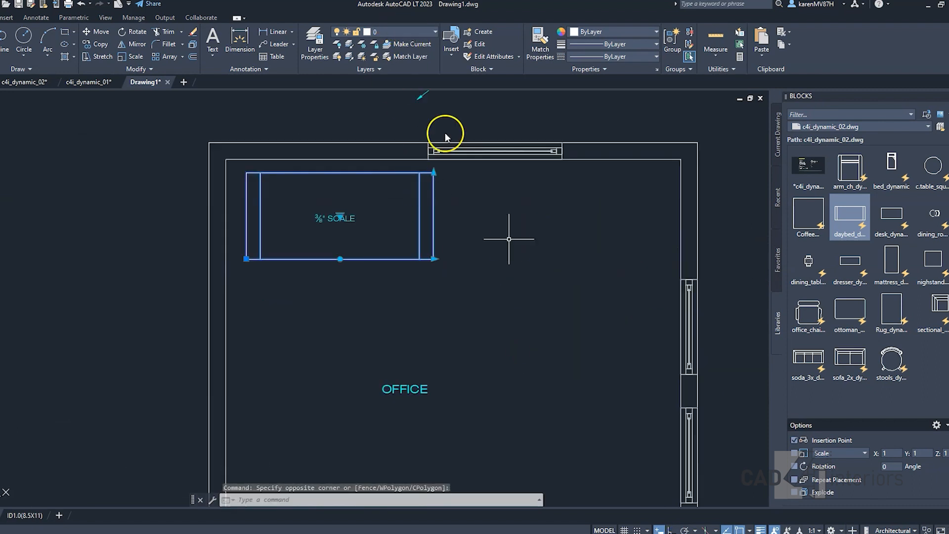
right_click(504, 235)
click(533, 515)
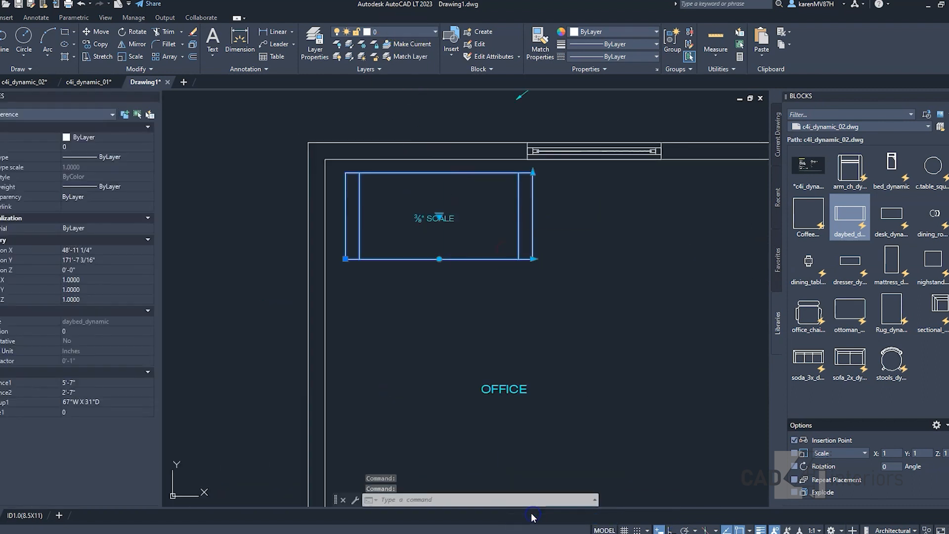
click(99, 147)
scroll(102, 198, down, 4)
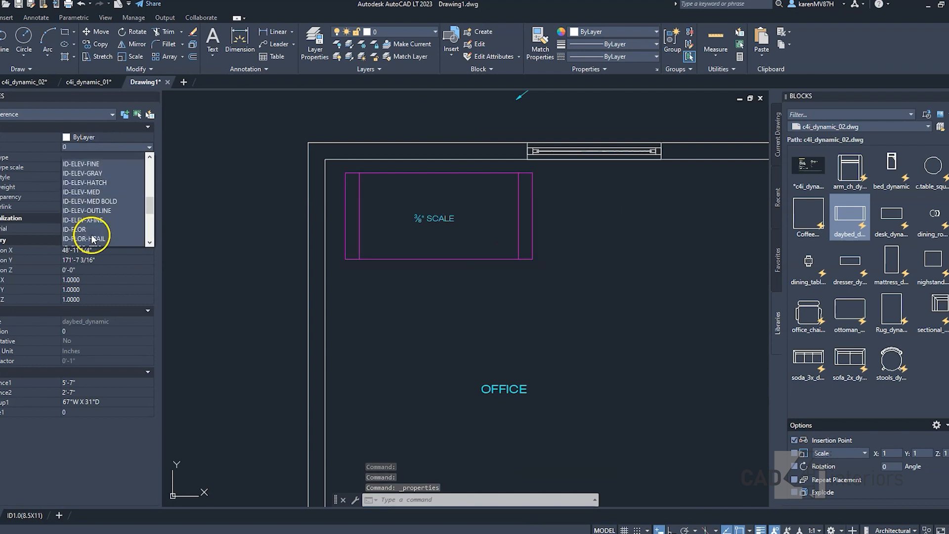
click(89, 198)
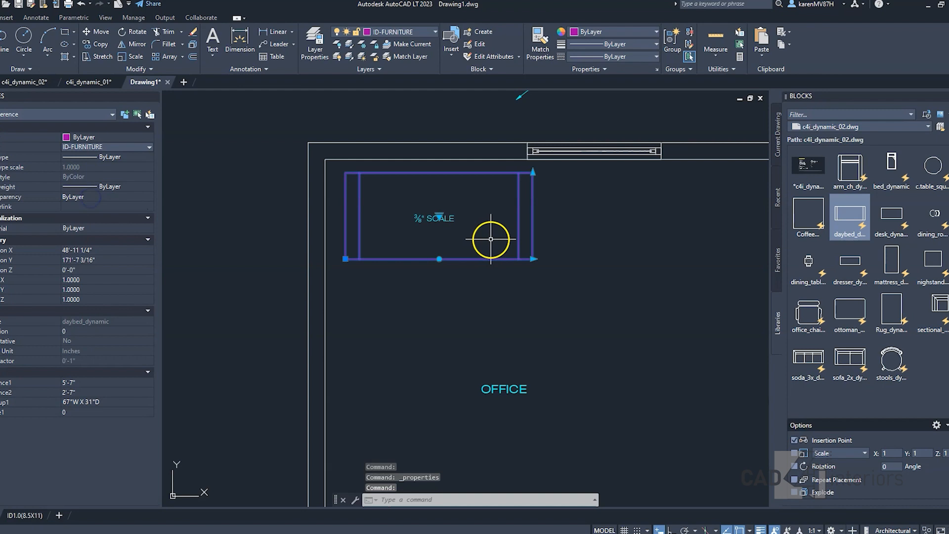
key(Escape)
click(153, 97)
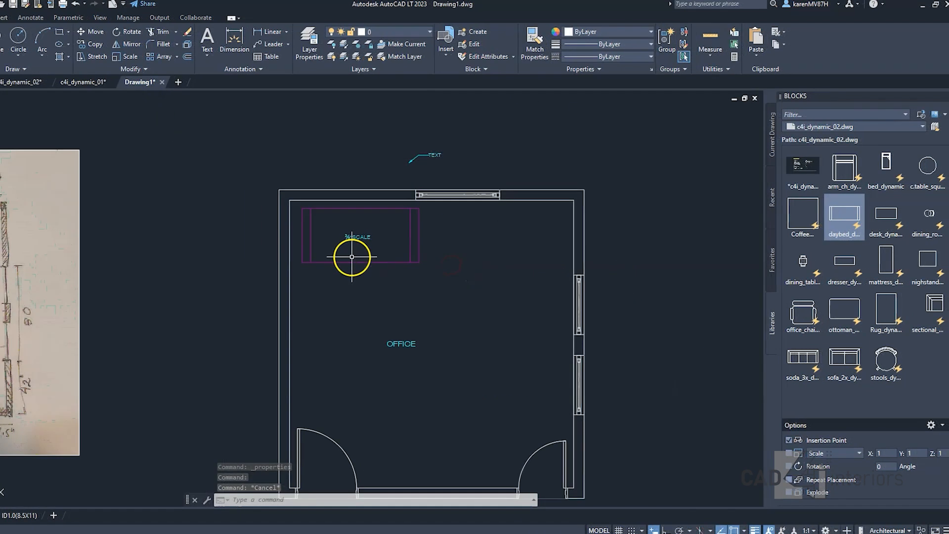
Step: Narrow the text frame of the label inside the daybed and replace its text with DAYBED
scroll(354, 256, up, 2)
double_click(370, 234)
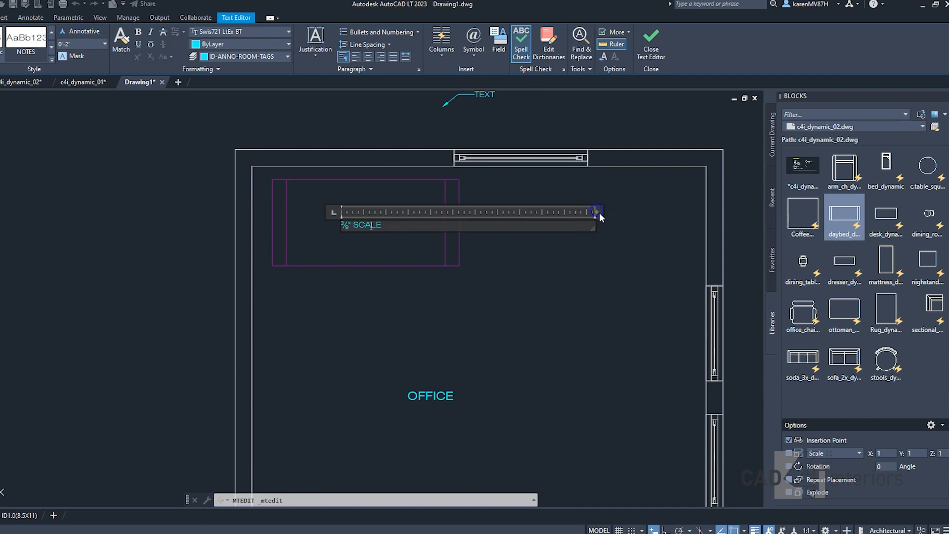
drag(585, 212, 405, 199)
text(DAY)
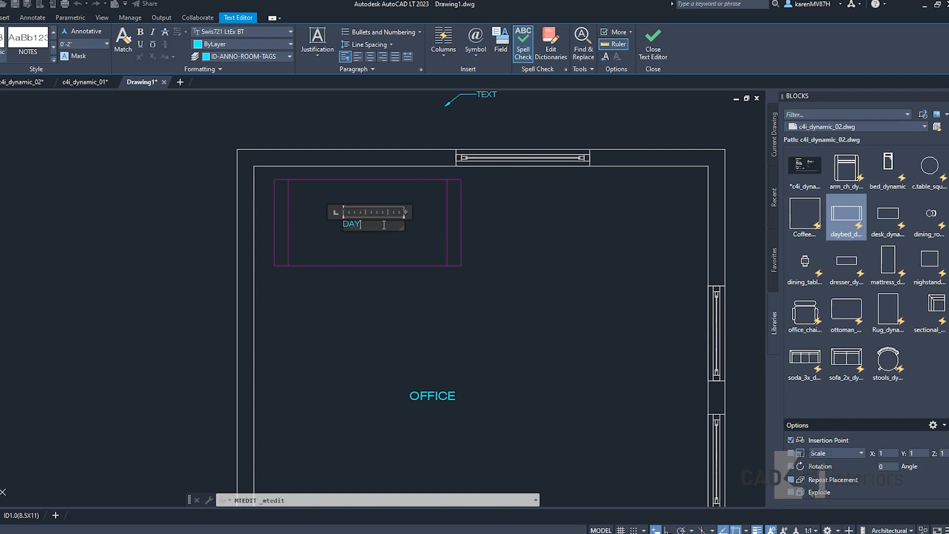
text(D)
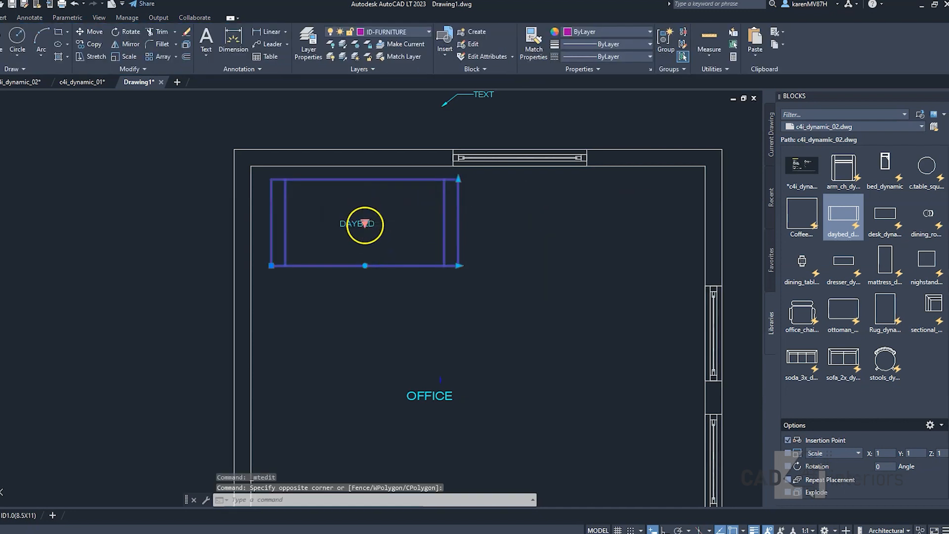
Step: Check the daybed block's size option against the daybed dimensions in the hand-drawn sketch
click(365, 224)
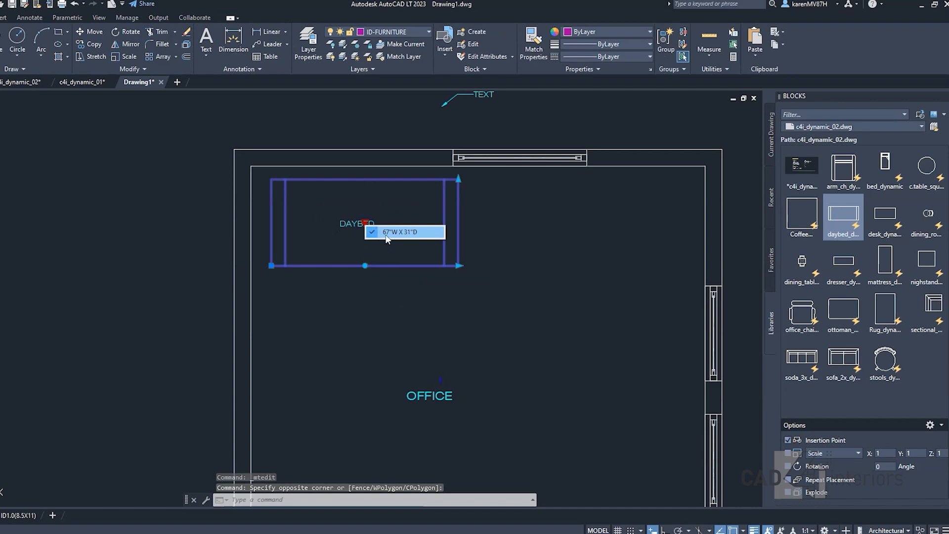
click(551, 314)
scroll(554, 314, down, 4)
click(548, 315)
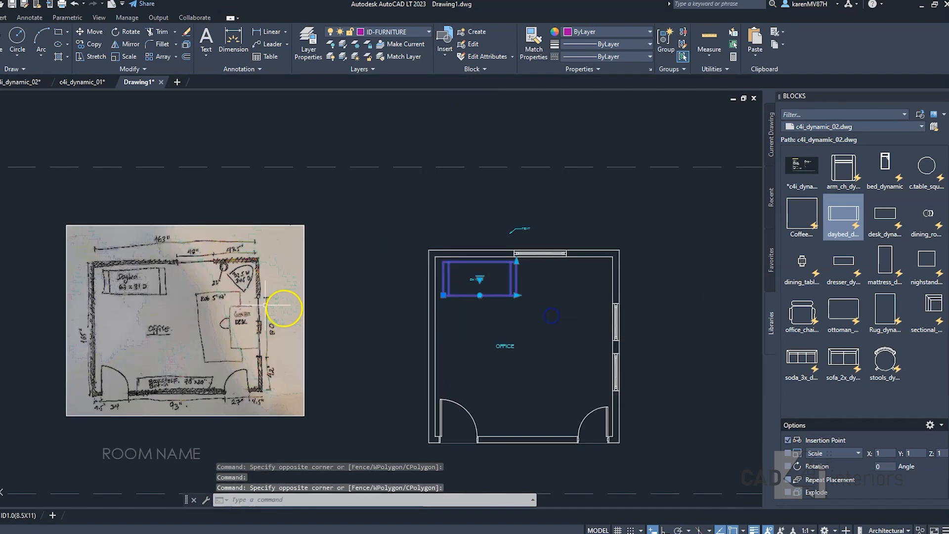
scroll(144, 295, up, 2)
scroll(94, 292, up, 2)
scroll(93, 291, down, 2)
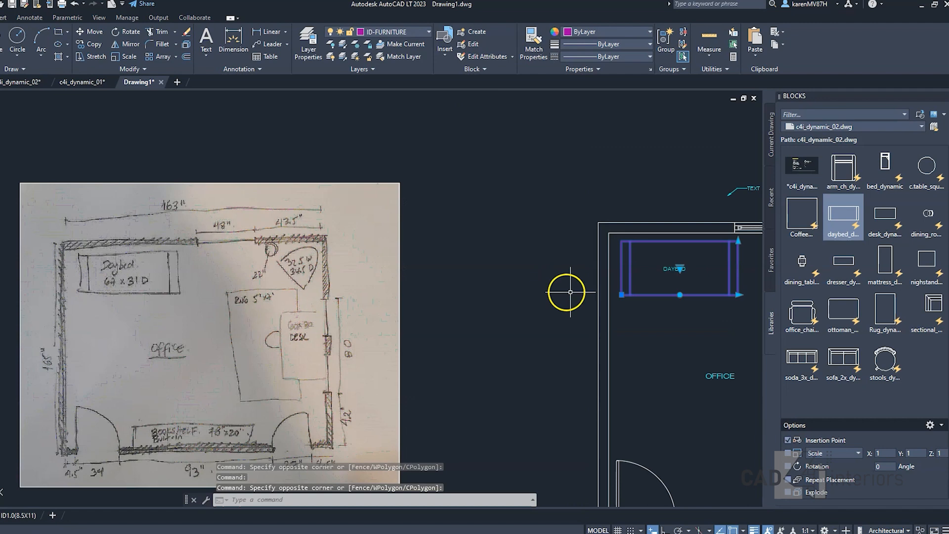
middle_drag(570, 292, 447, 276)
scroll(598, 269, down, 2)
scroll(596, 269, up, 2)
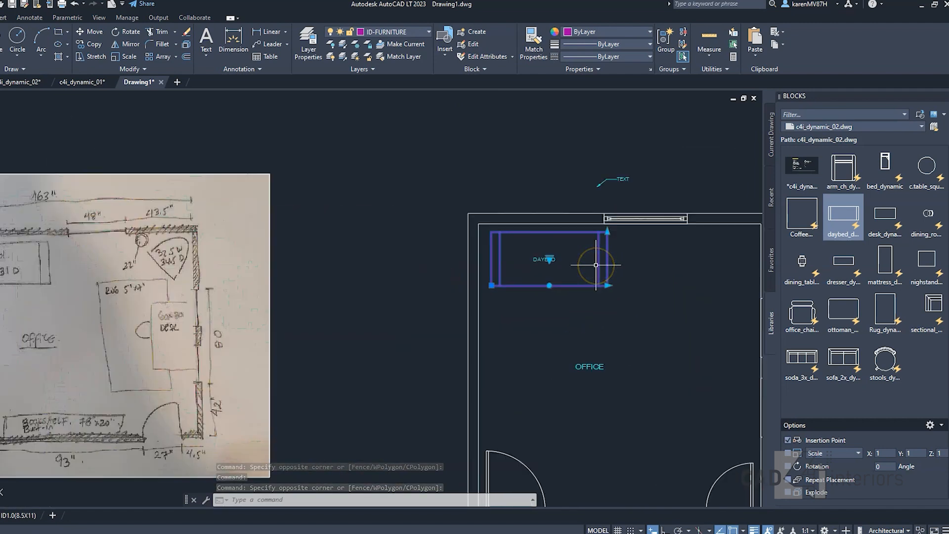
key(Escape)
Step: Add the lines 67"W and 31"D below DAYBED in the daybed's label
double_click(549, 261)
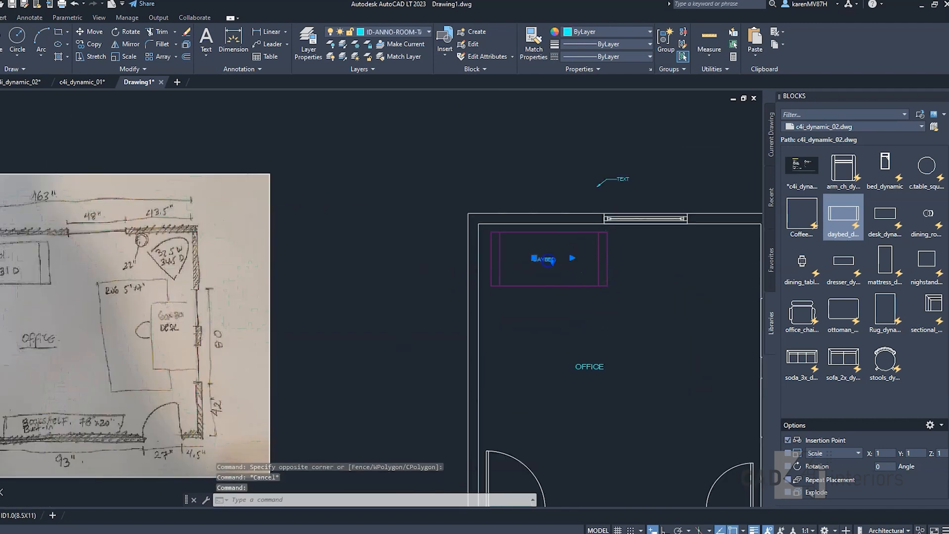
drag(565, 262, 563, 282)
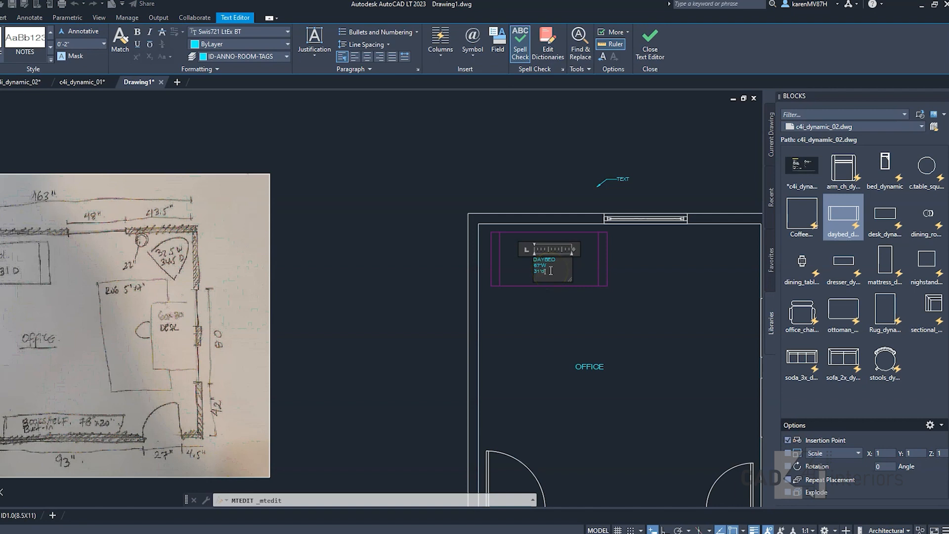
click(529, 332)
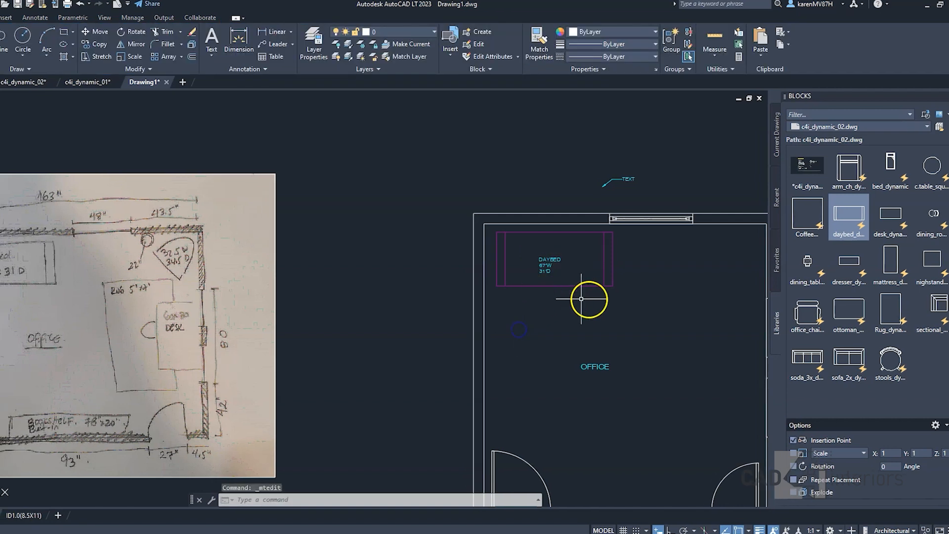
Step: Stretch the daybed block to a width of 68 inches
scroll(593, 296, up, 2)
click(585, 261)
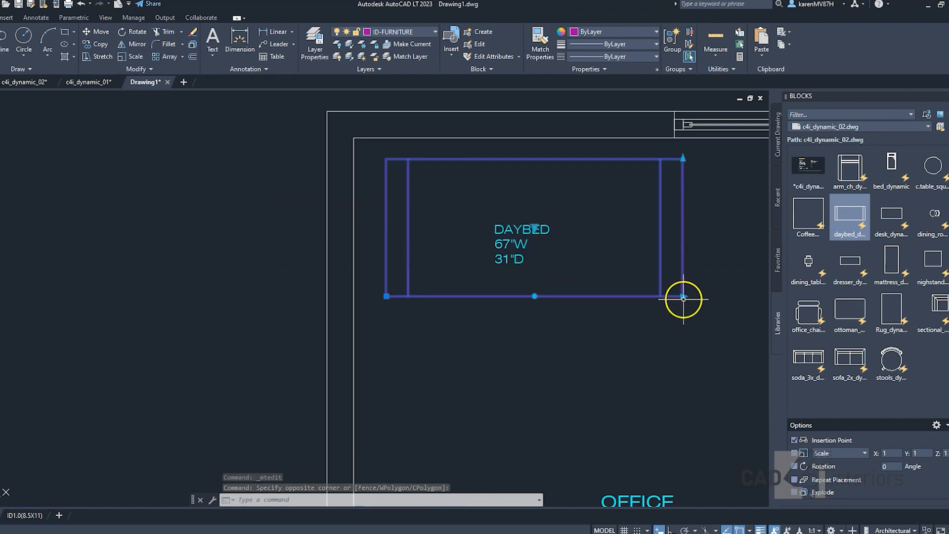
click(682, 296)
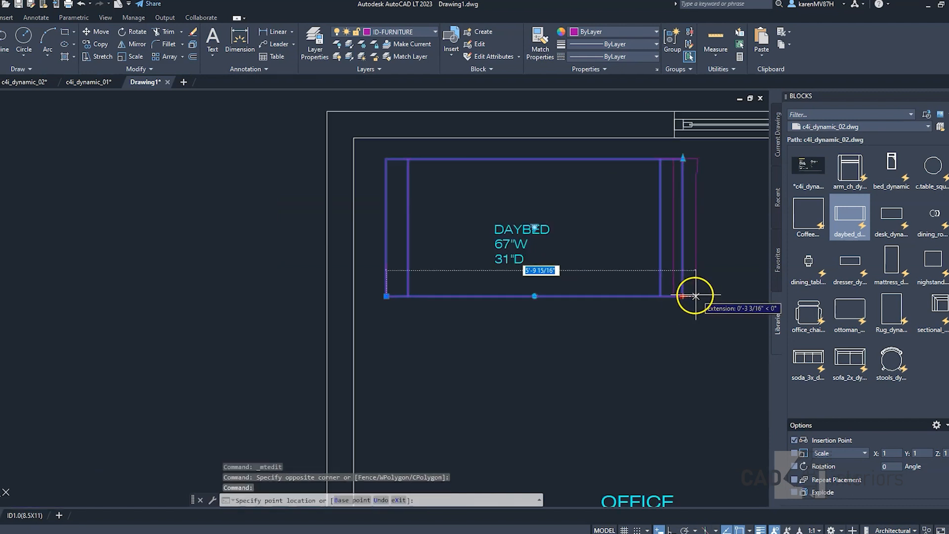
text(68)
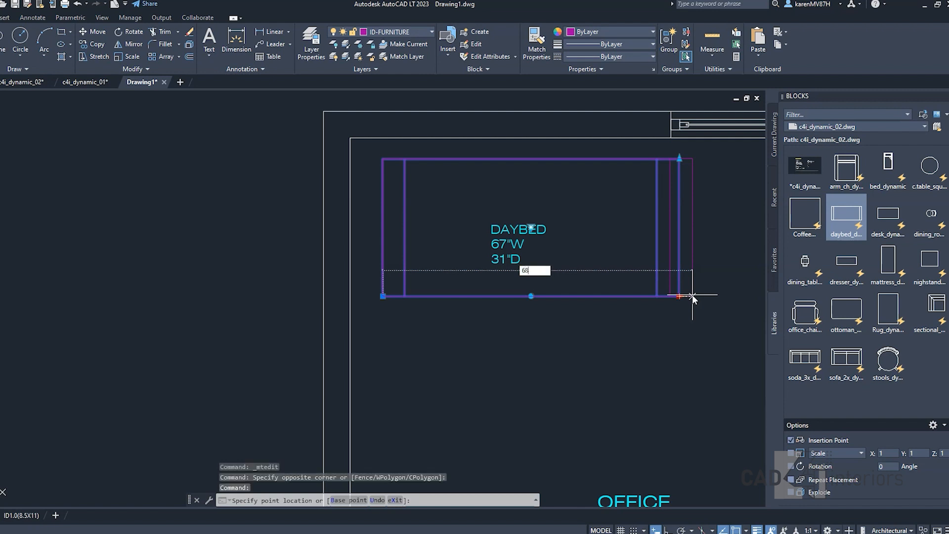
key(Return)
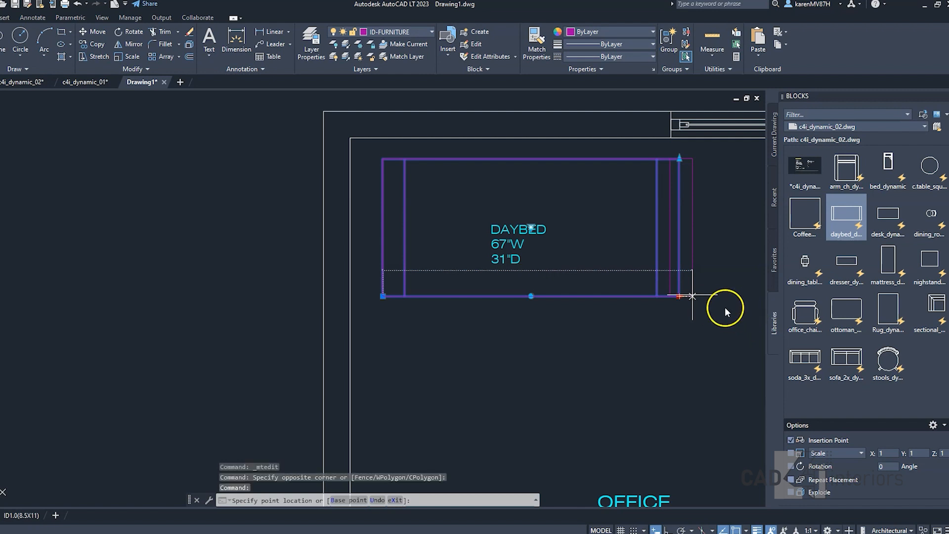
Step: Check the daybed's overall width with a temporary linear dimension between its upper corners, then discard the dimension
click(280, 37)
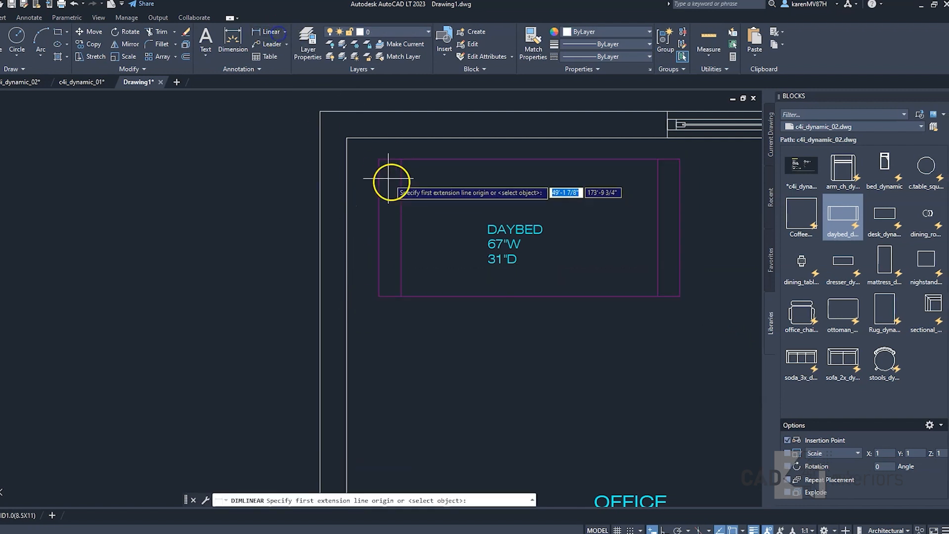
click(380, 159)
click(681, 160)
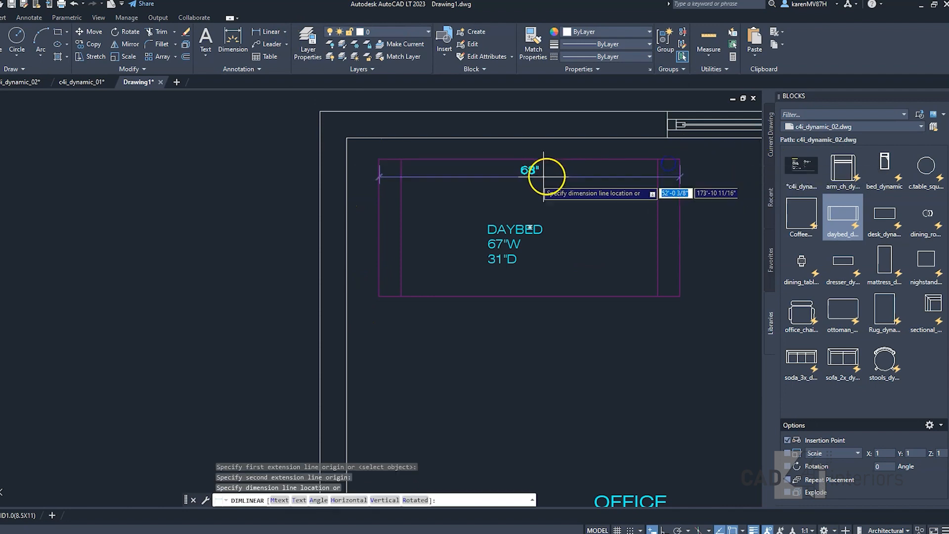
scroll(578, 216, down, 1)
scroll(614, 196, up, 3)
scroll(617, 196, down, 1)
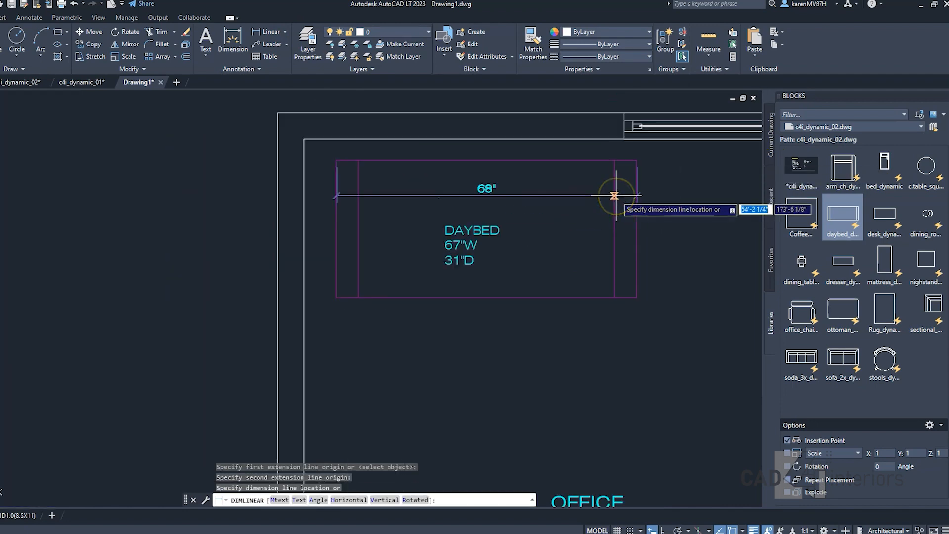
key(Escape)
scroll(532, 205, down, 1)
scroll(604, 244, up, 1)
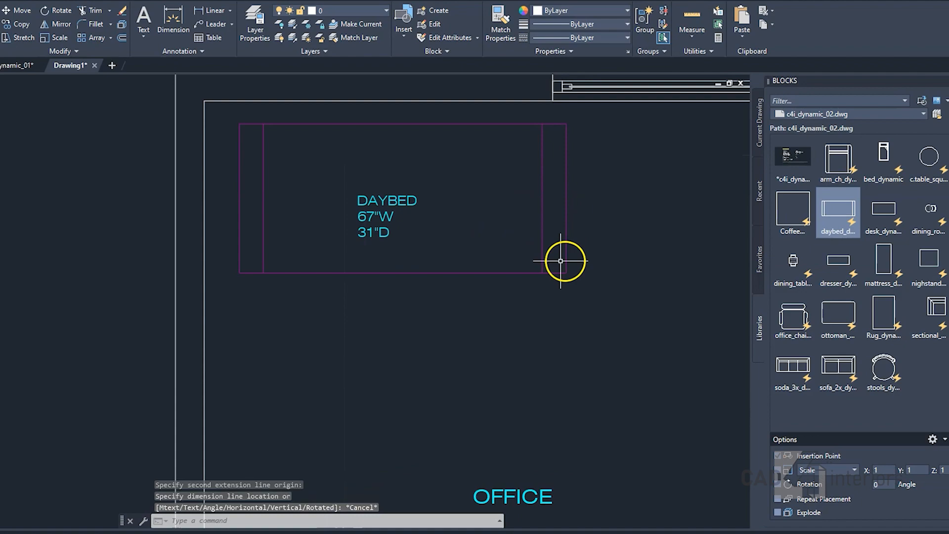
Step: Update the daybed's label to read 68"W and 30"D, and shift the daybed with its label closer to the room corner
click(411, 225)
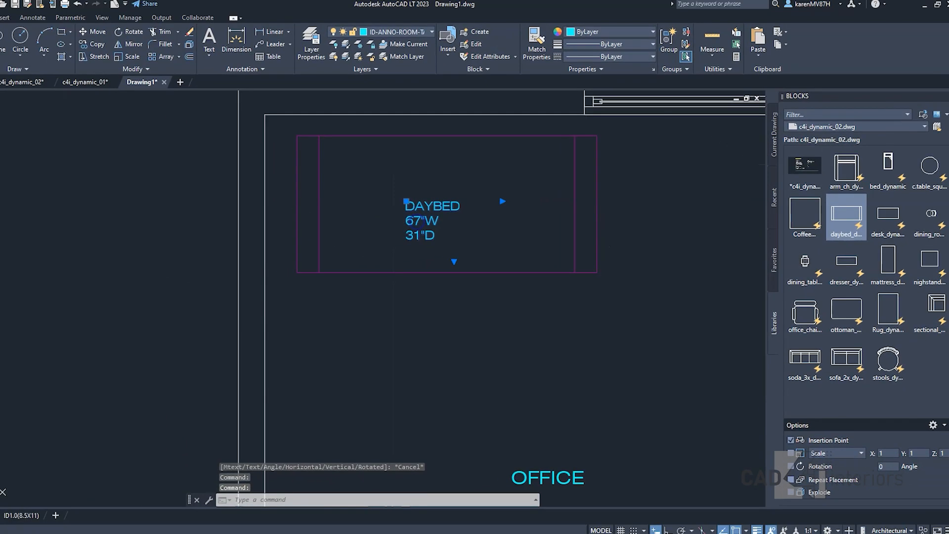
double_click(417, 222)
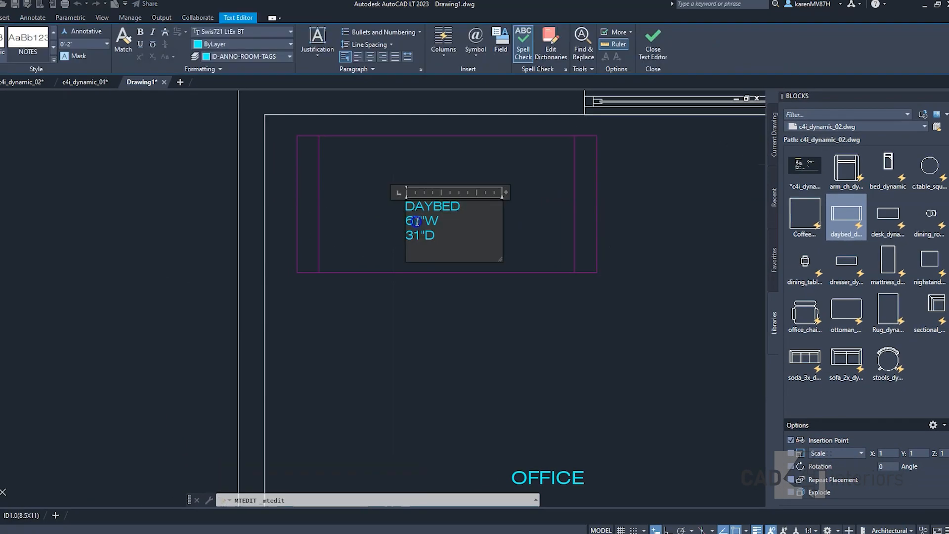
click(537, 195)
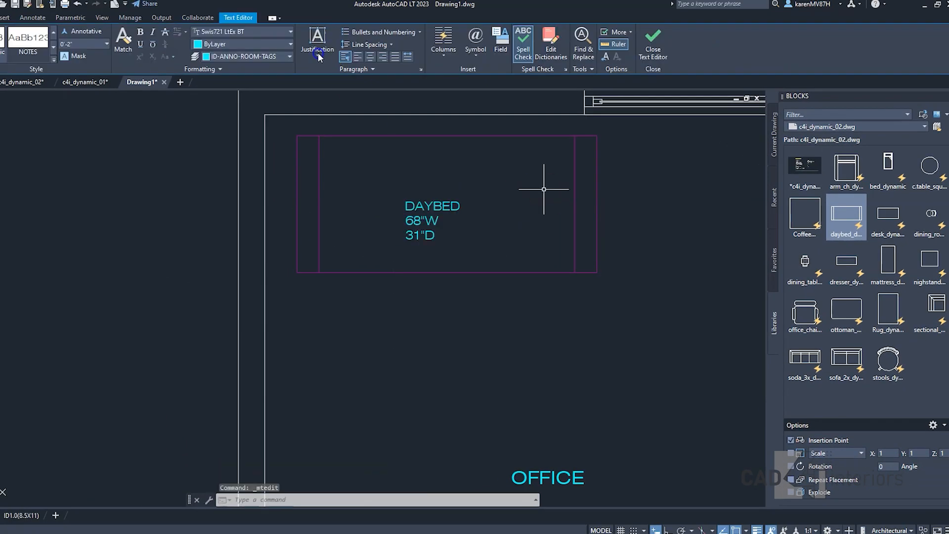
click(636, 219)
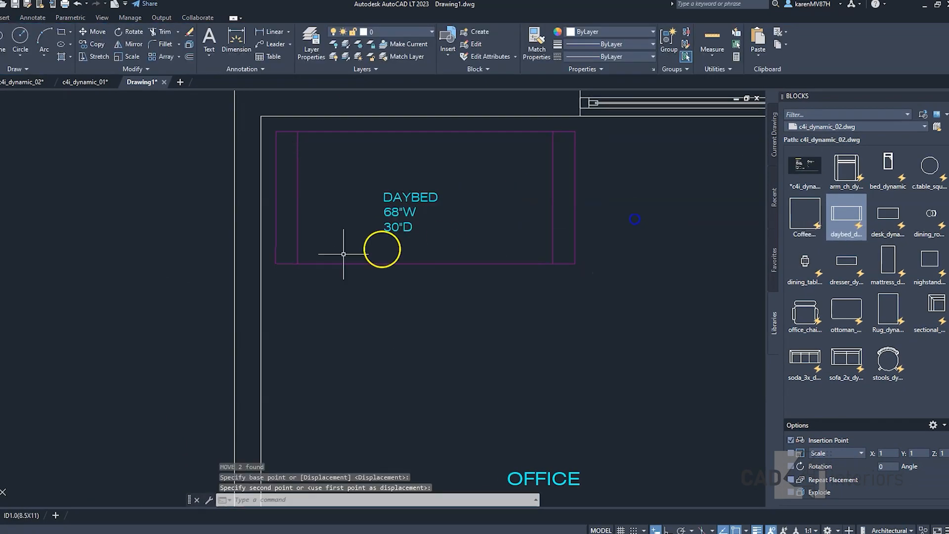
Step: Insert the dynamic armchair block from the c4i_dynamic_02.dwg library near the office's upper-right corner
scroll(346, 254, down, 6)
scroll(123, 225, up, 4)
scroll(114, 212, down, 5)
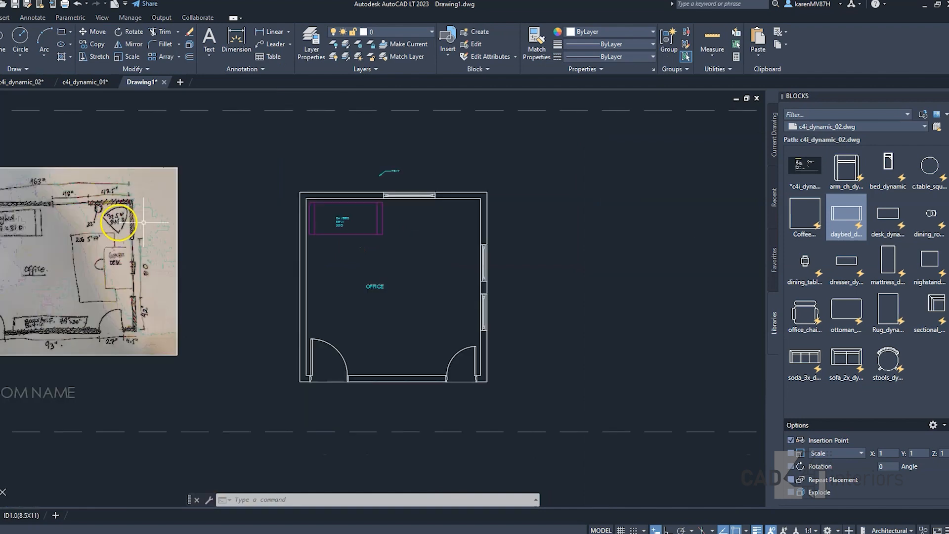
scroll(475, 203, up, 4)
click(848, 168)
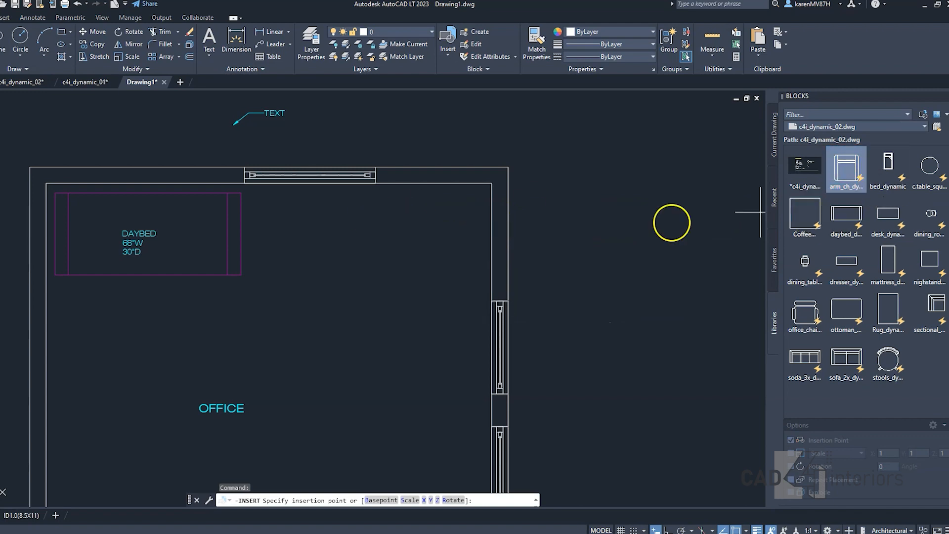
click(375, 230)
Step: Compare the armchair with the hand-drawn sketch and switch the block to the CH3 31"W X 38"D variant
scroll(214, 214, down, 3)
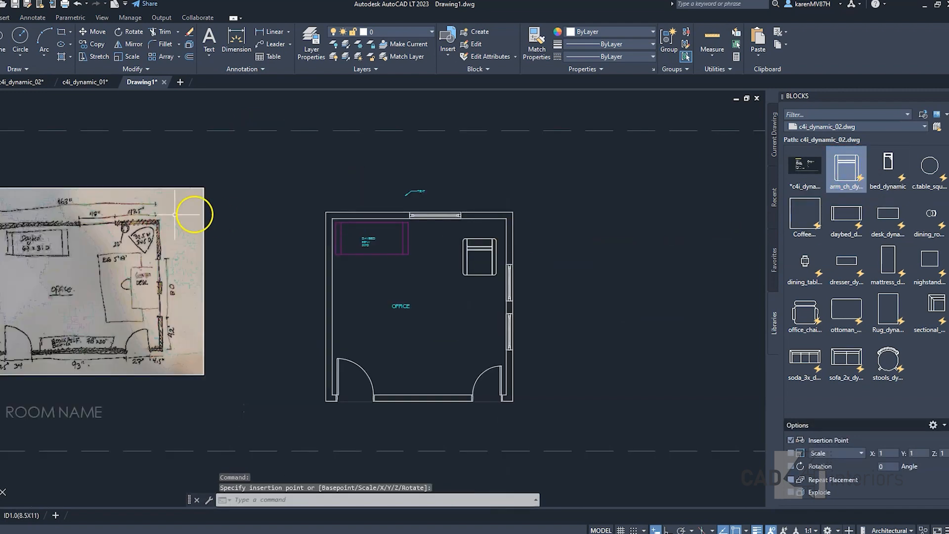
scroll(125, 235, up, 5)
scroll(126, 236, down, 3)
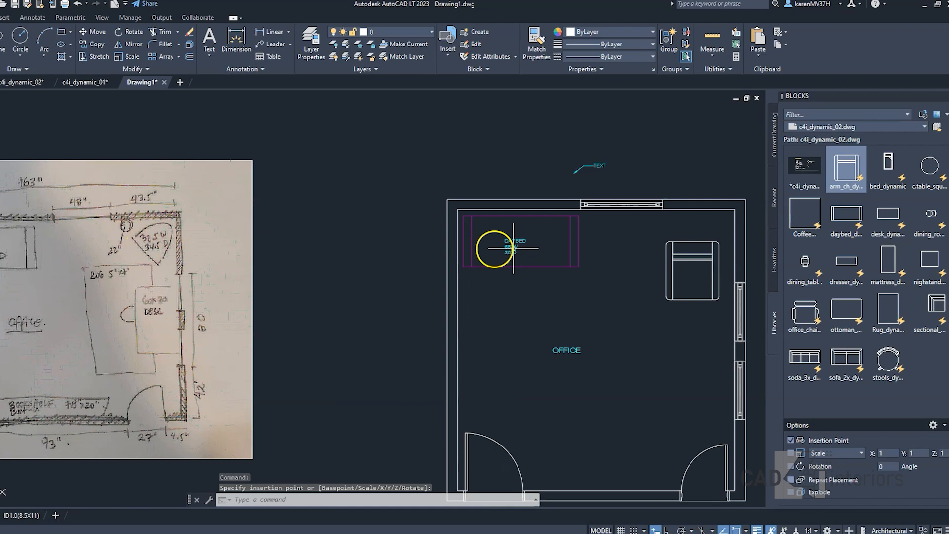
click(696, 274)
middle_drag(697, 274, 640, 268)
click(634, 261)
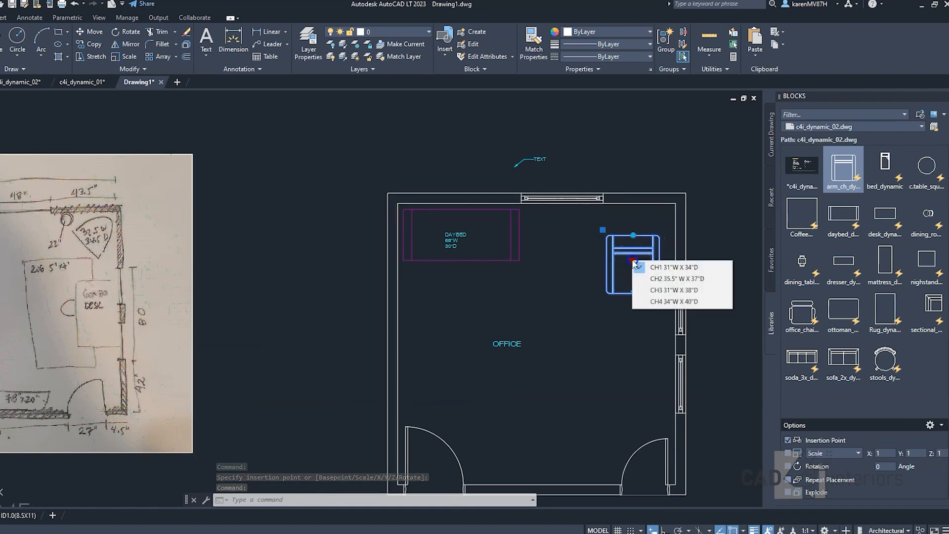
click(692, 280)
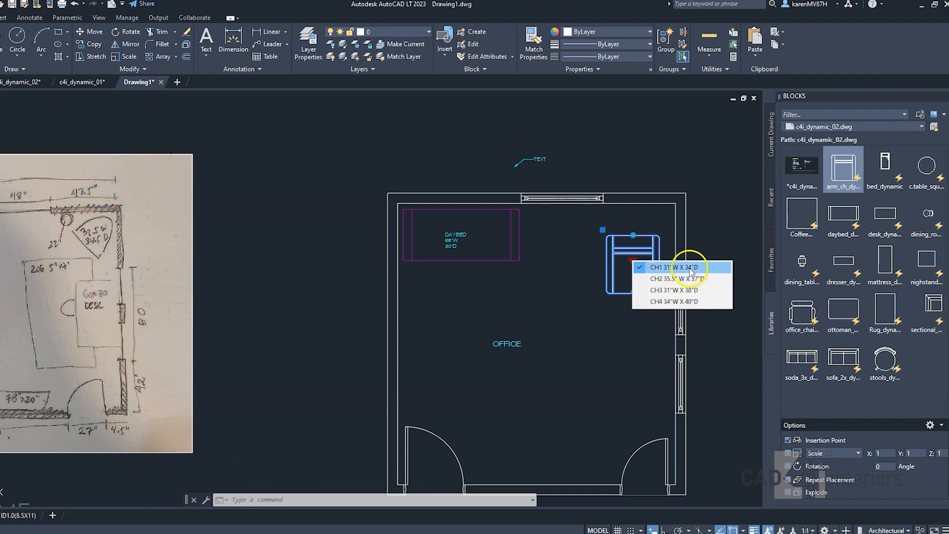
click(674, 290)
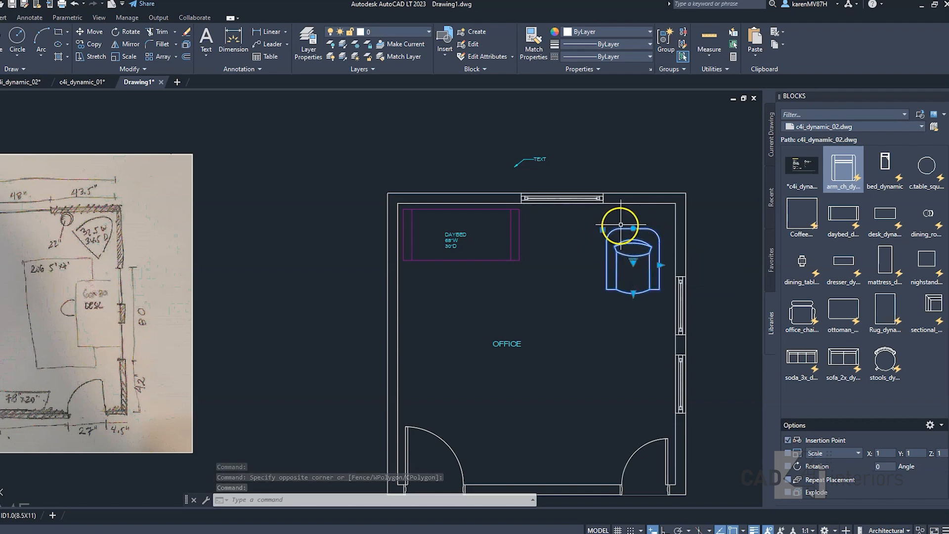
Step: Rotate the armchair so it faces diagonally into the office and move it close into the upper-right corner
scroll(621, 225, up, 2)
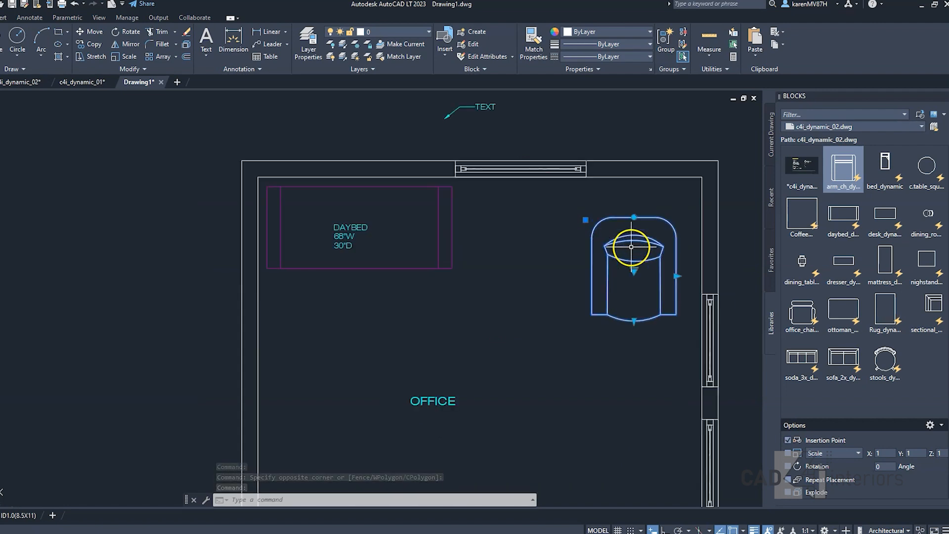
click(635, 217)
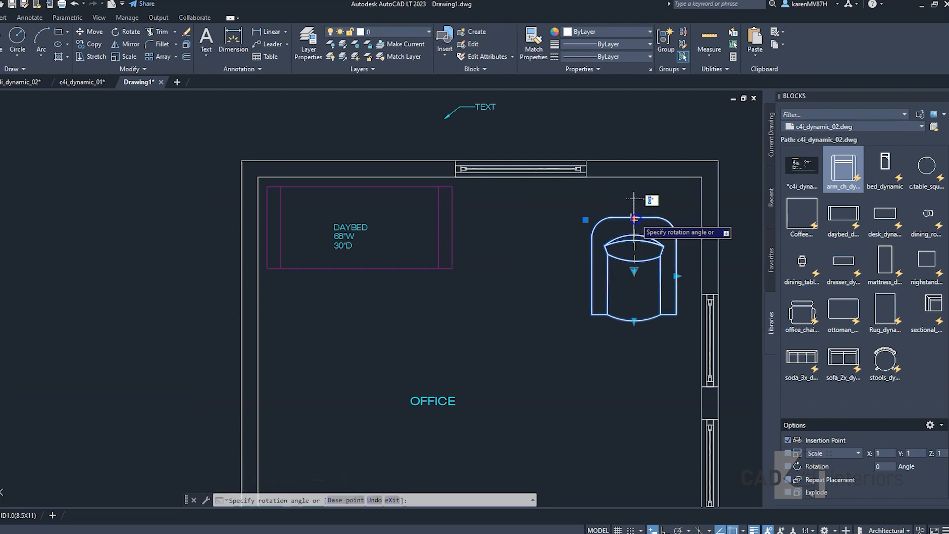
click(679, 207)
drag(652, 263, 661, 243)
click(660, 243)
Step: Set the armchair's width to 32.5 inches, as noted in the hand-drawn sketch
click(639, 266)
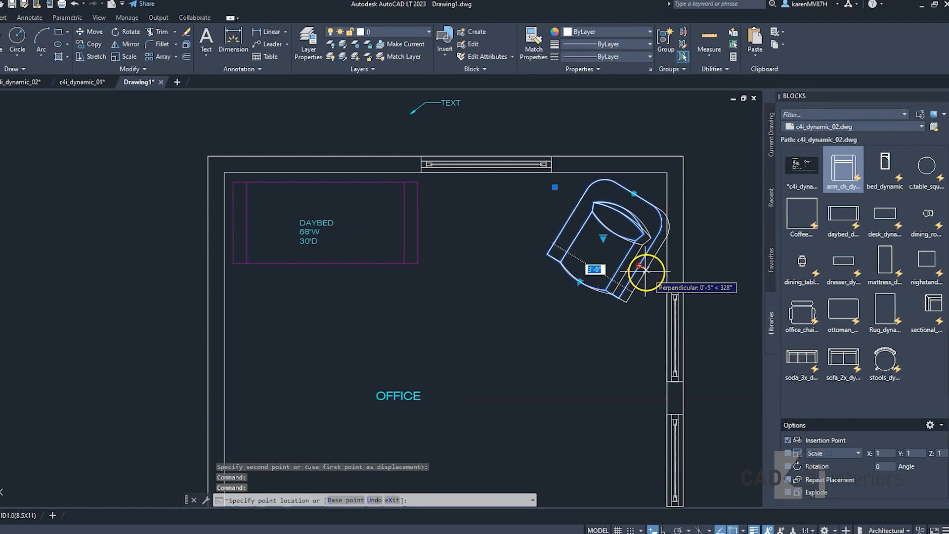
scroll(646, 269, down, 2)
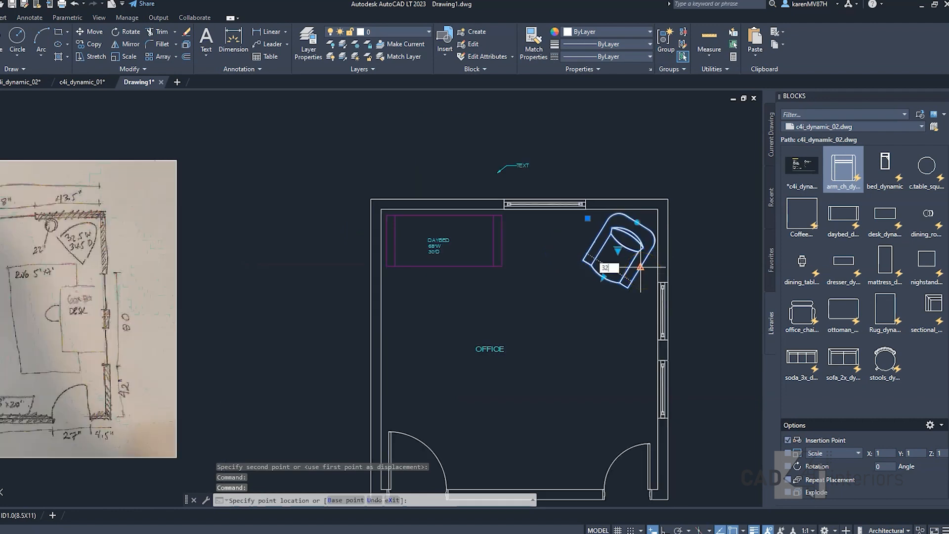
click(615, 284)
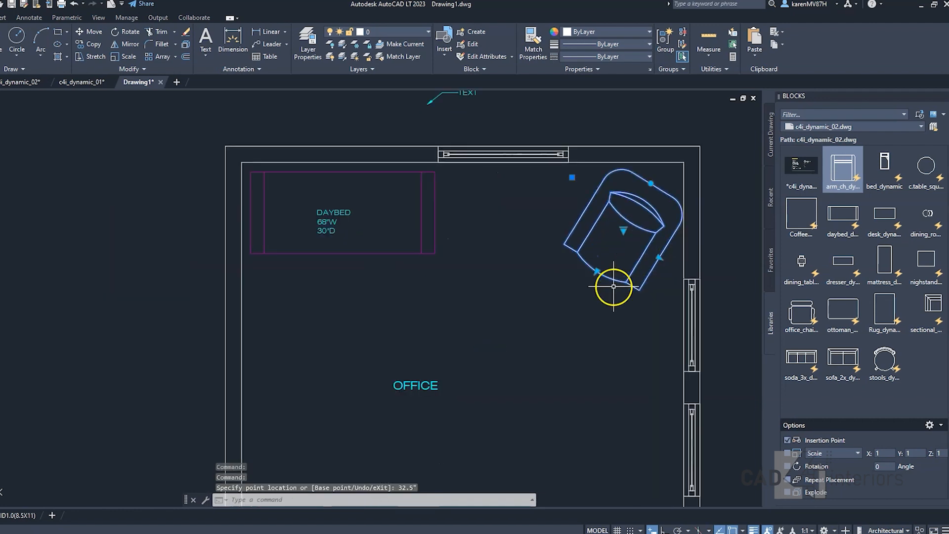
scroll(608, 280, up, 2)
Step: Add an aligned dimension across the armchair's width, from one outer arm edge to the other
click(285, 32)
click(271, 71)
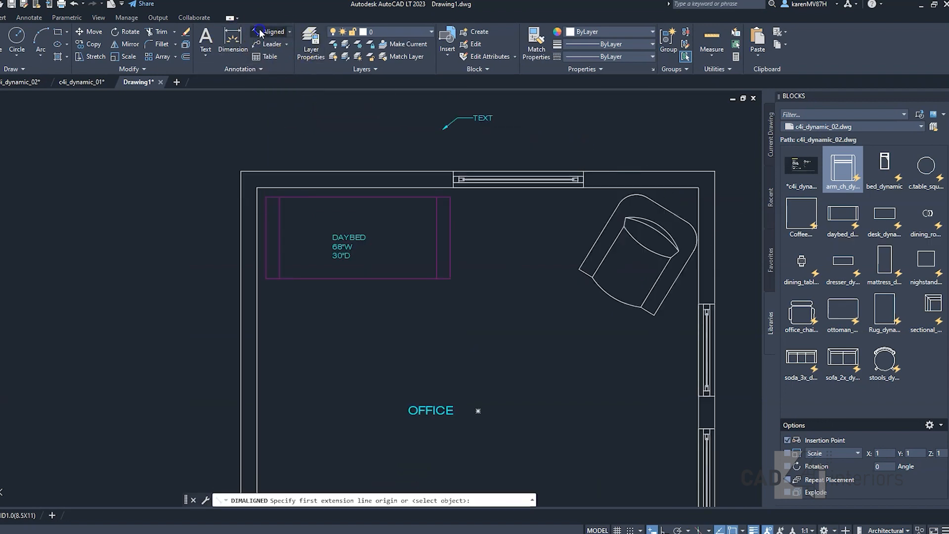
click(599, 238)
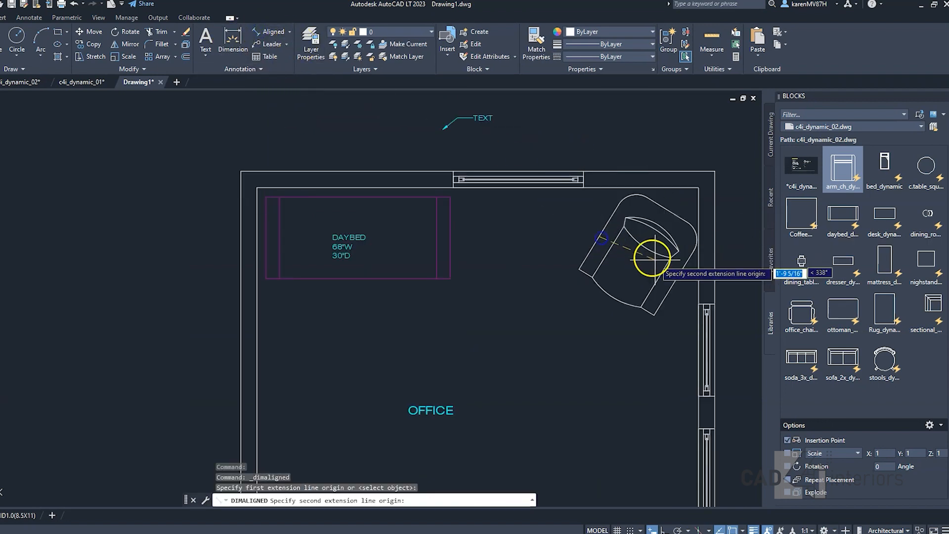
click(674, 284)
click(630, 267)
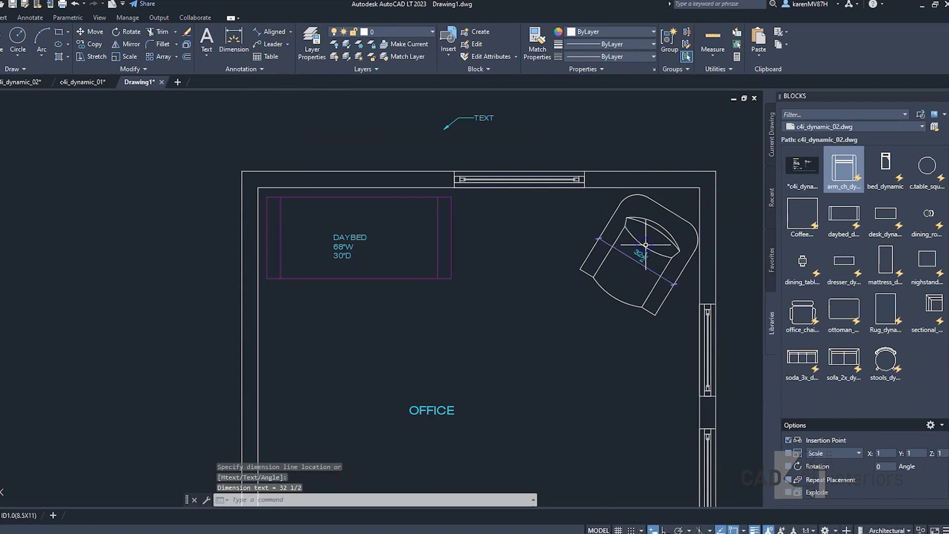
scroll(665, 261, down, 4)
scroll(666, 261, up, 2)
scroll(658, 270, up, 2)
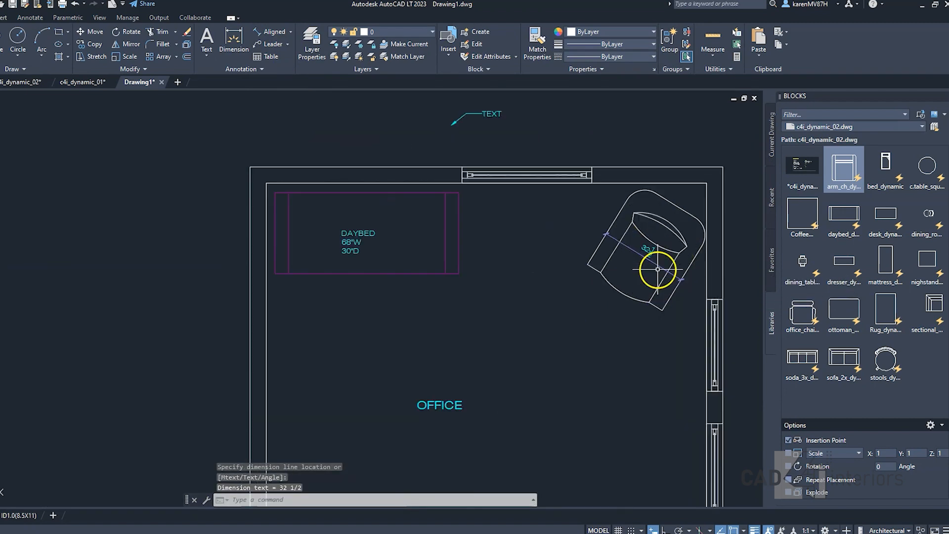
Step: Add an aligned dimension of the armchair's depth from front to back, placed beside the chair
key(Return)
click(624, 290)
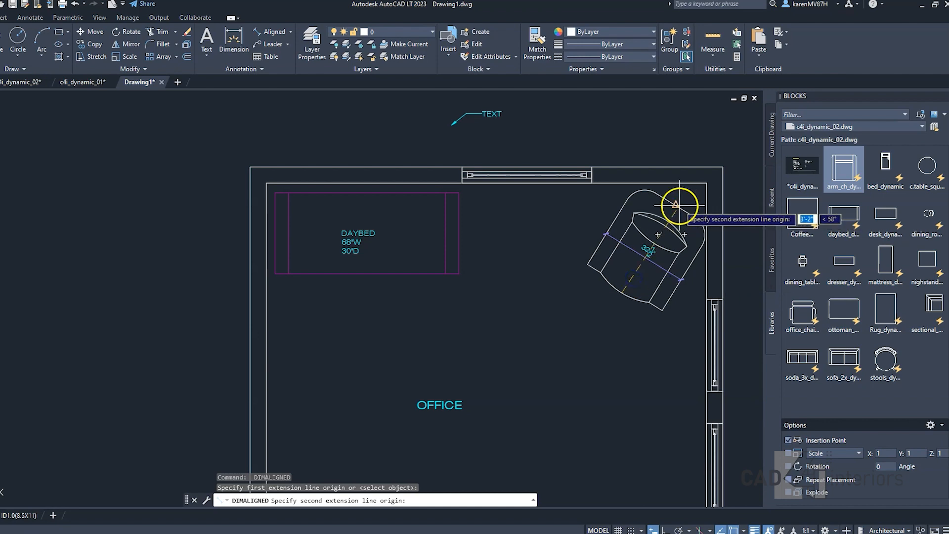
click(680, 204)
click(594, 219)
scroll(592, 223, down, 2)
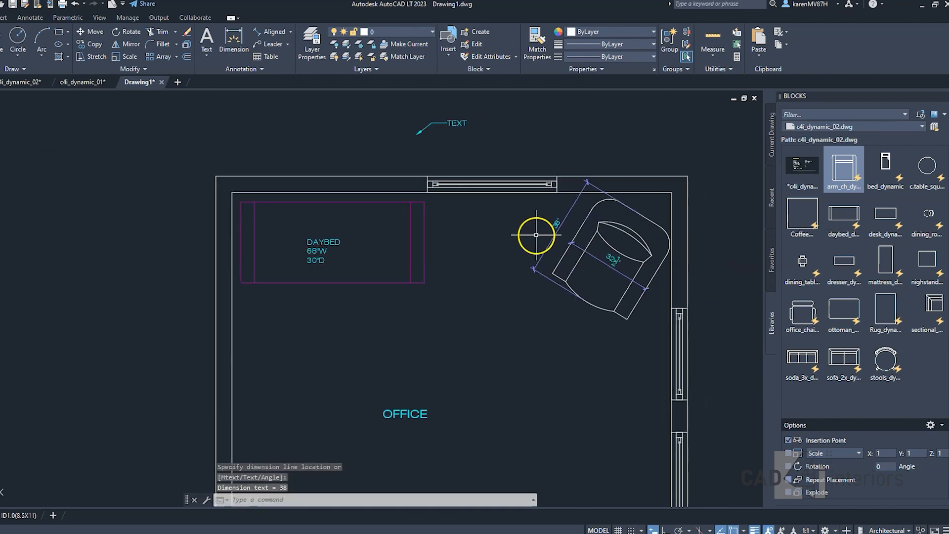
scroll(583, 270, up, 2)
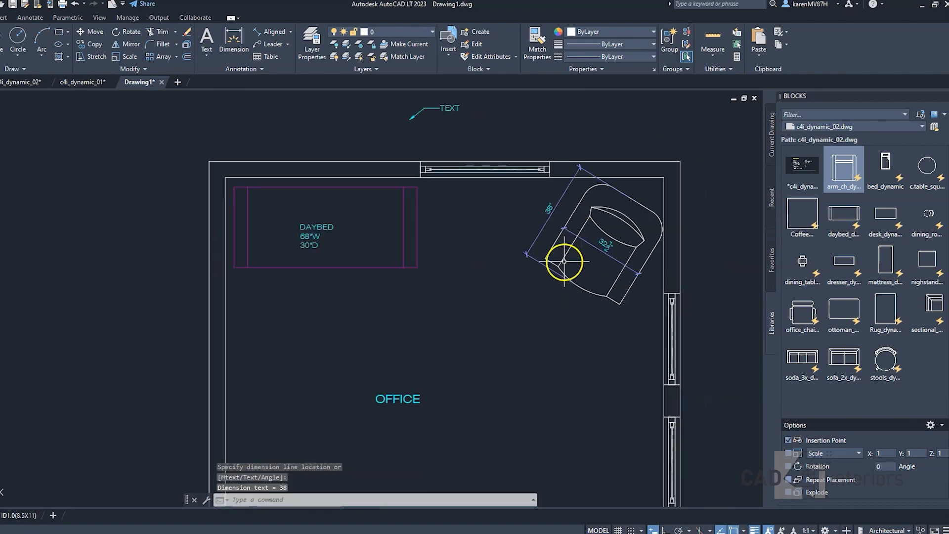
Step: Set the armchair's depth to 34.5 inches
click(618, 232)
click(578, 285)
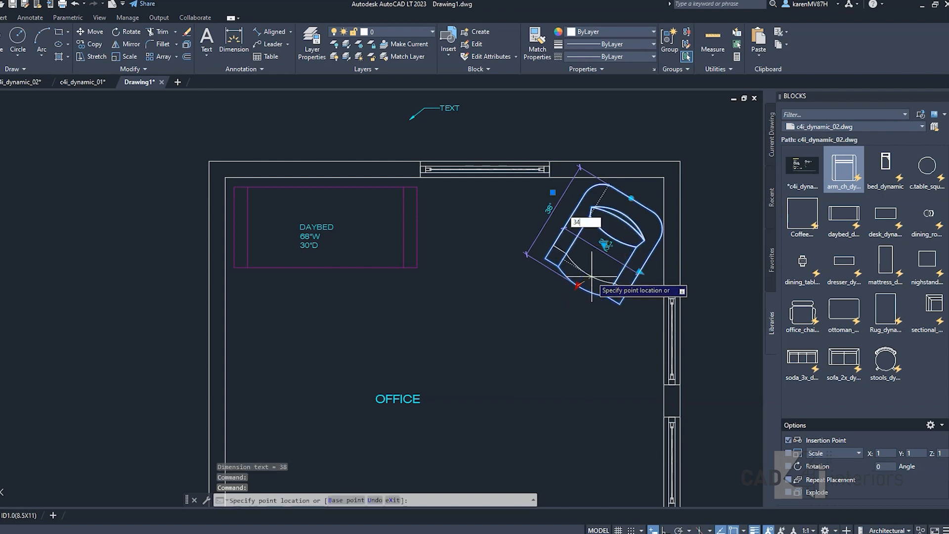
key(Return)
key(Escape)
Step: Delete the armchair's width and depth dimensions
click(597, 223)
click(573, 235)
click(554, 235)
click(530, 223)
key(Delete)
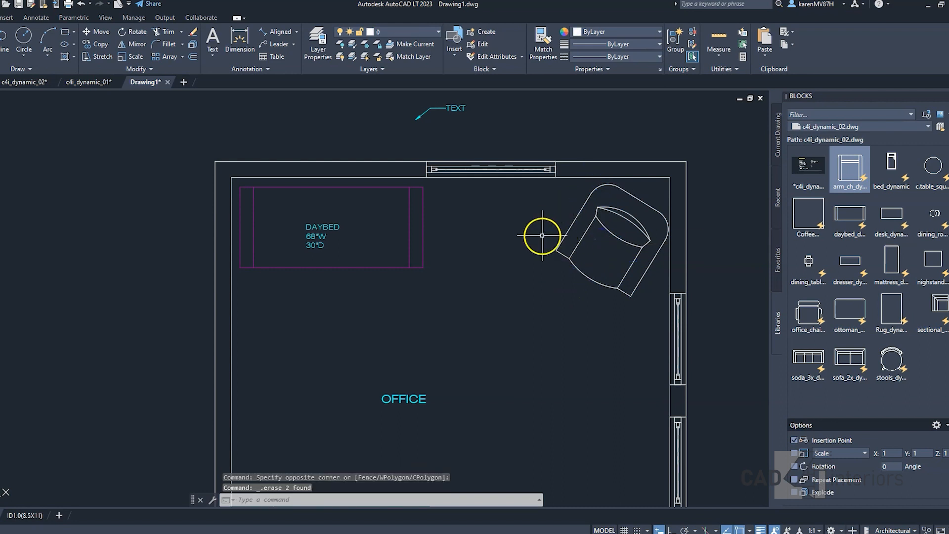
Step: Undo the deletion of the armchair's two aligned dimensions
scroll(552, 250, down, 2)
click(421, 232)
key(Escape)
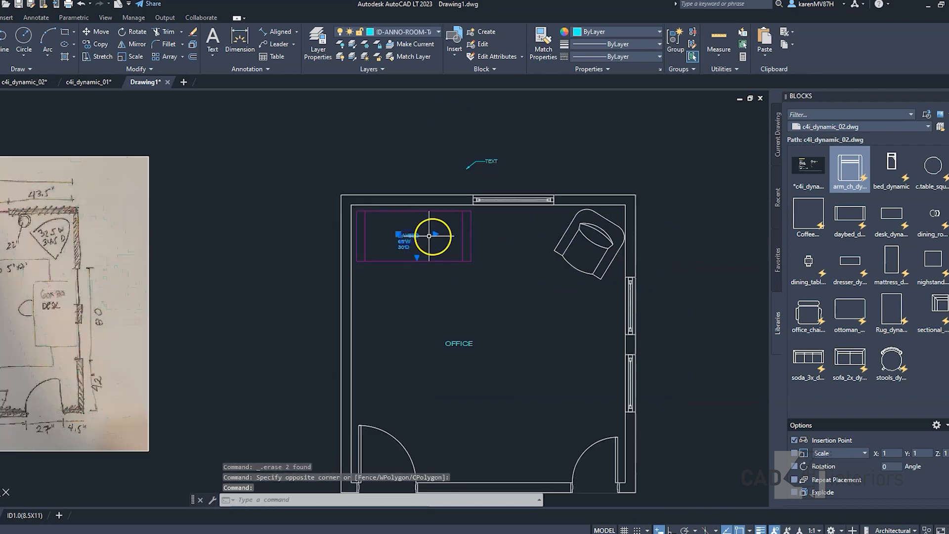
key(ctrl+z)
key(ctrl+z)
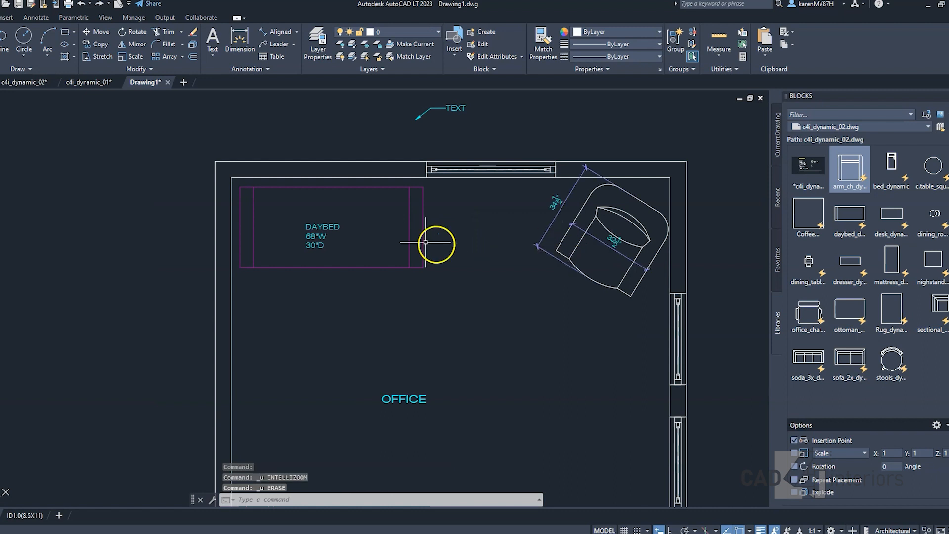
Step: Copy the daybed label to the open floor beside the armchair
key(Return)
click(324, 242)
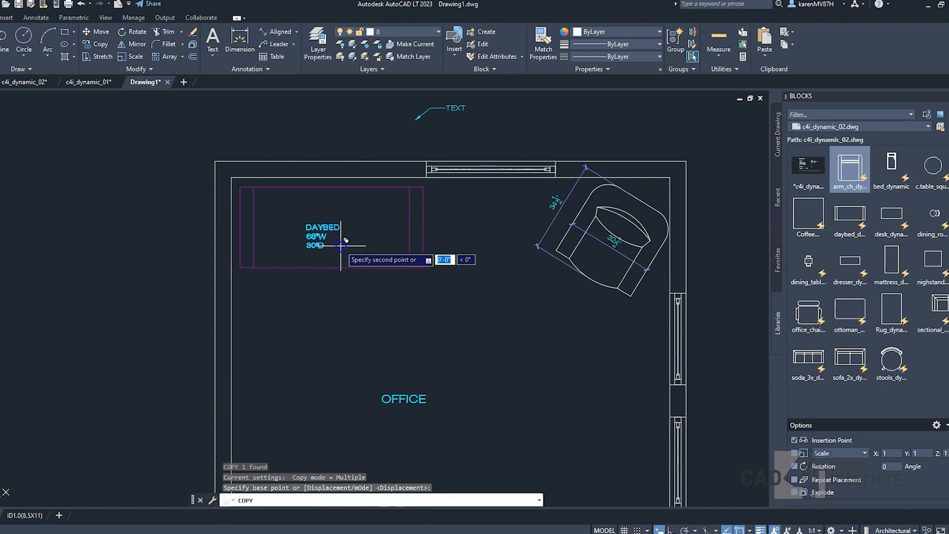
click(508, 280)
key(Return)
Step: Edit the copied label beside the armchair to read CHAIR, 32.5"W, 34.5"D
double_click(505, 267)
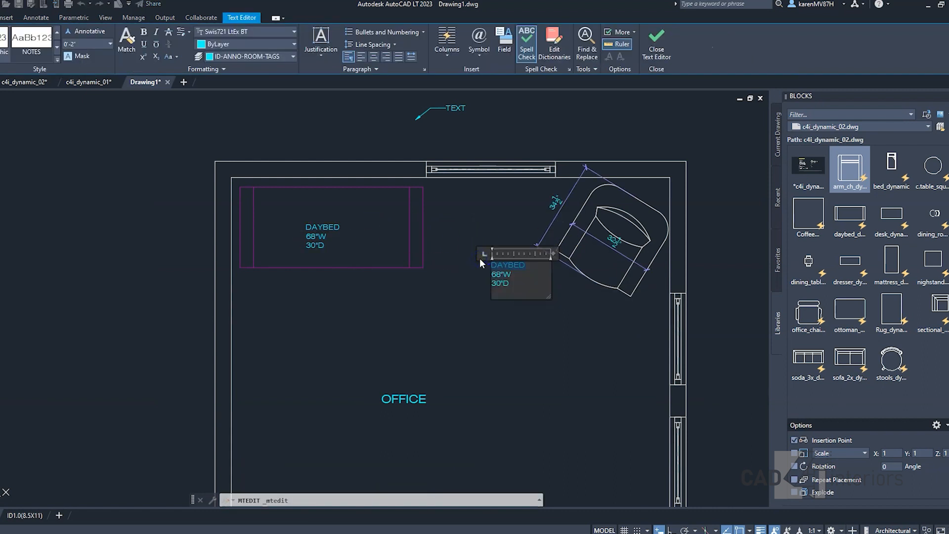
key(Delete)
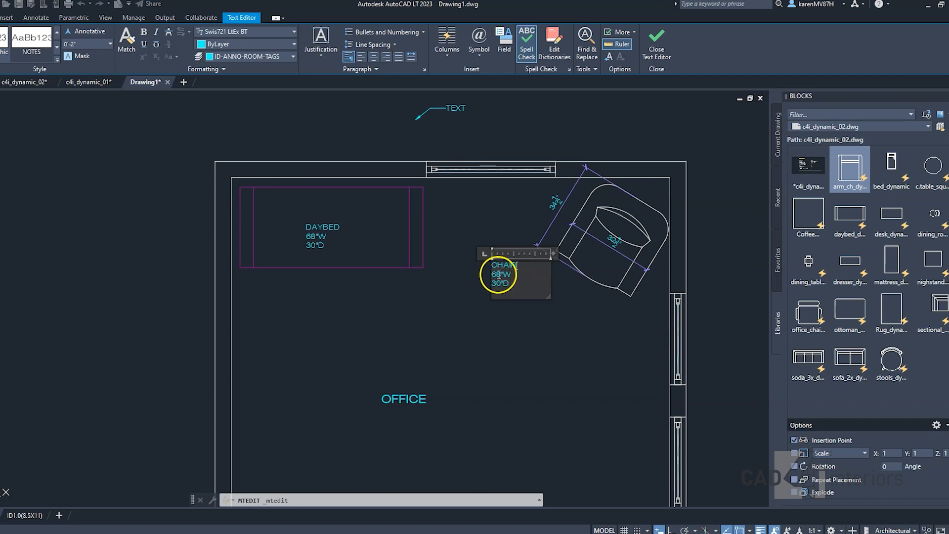
scroll(499, 276, up, 2)
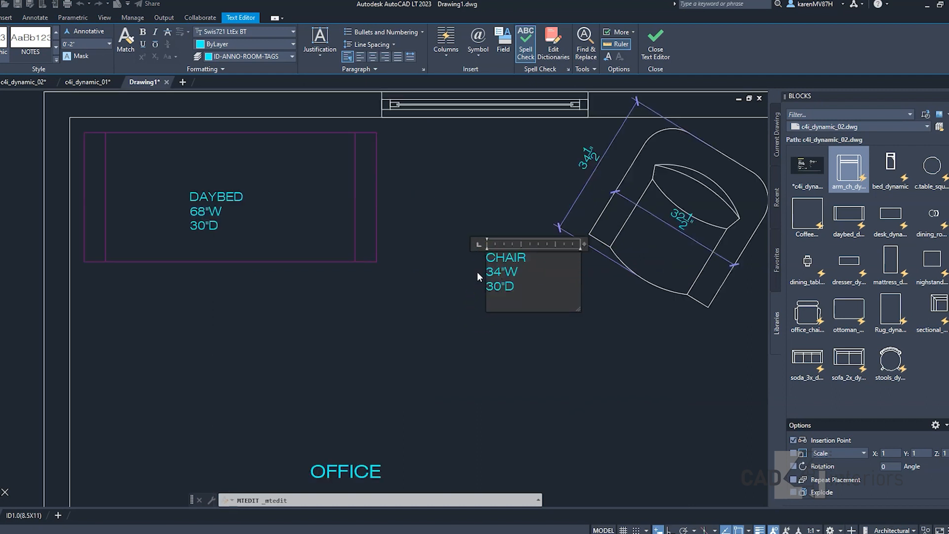
key(BackSpace)
key(BackSpace)
text(32.5)
click(500, 287)
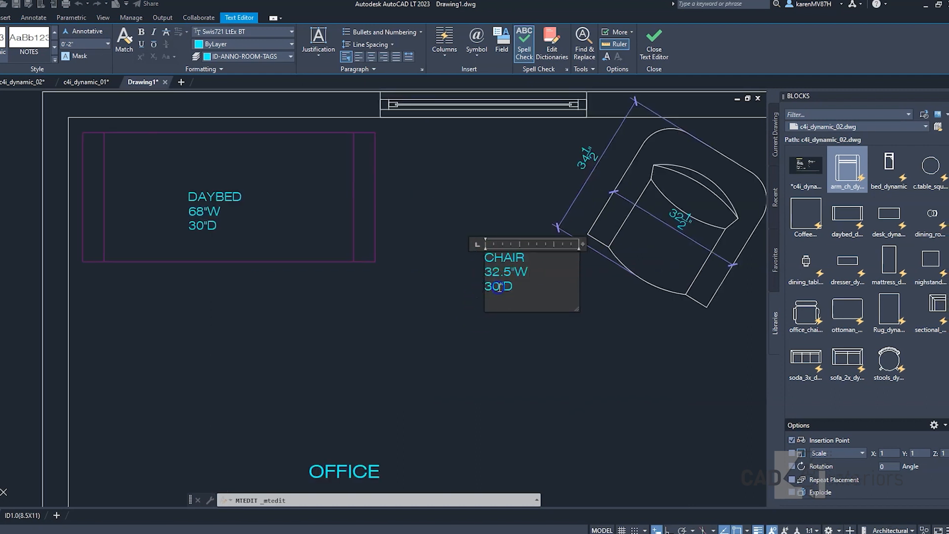
key(BackSpace)
text(4.5)
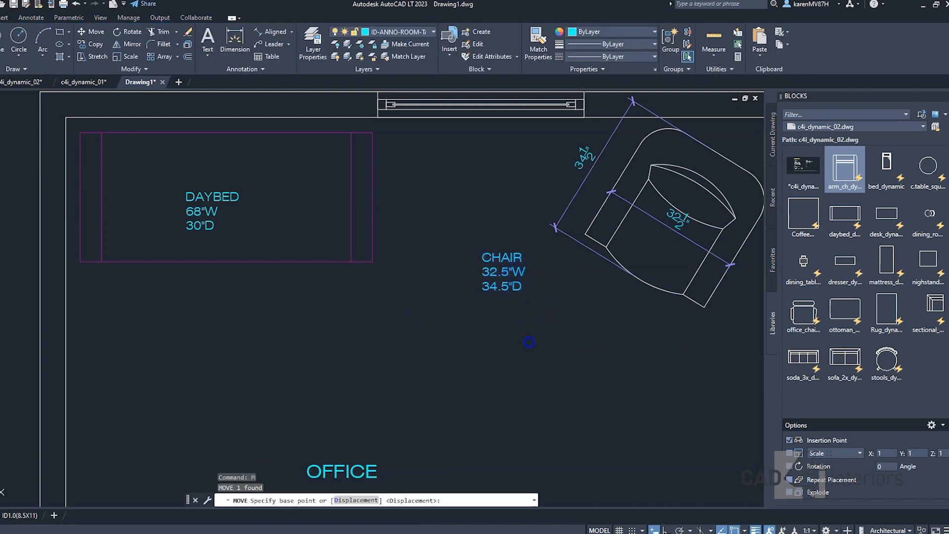
Step: Move the CHAIR label onto the armchair
click(529, 333)
click(682, 322)
middle_drag(610, 316, 603, 318)
scroll(603, 318, down, 4)
middle_drag(523, 364, 527, 361)
Step: Match the armchair's properties to the daybed so it takes the ID-FURNITURE layer
click(525, 256)
click(512, 266)
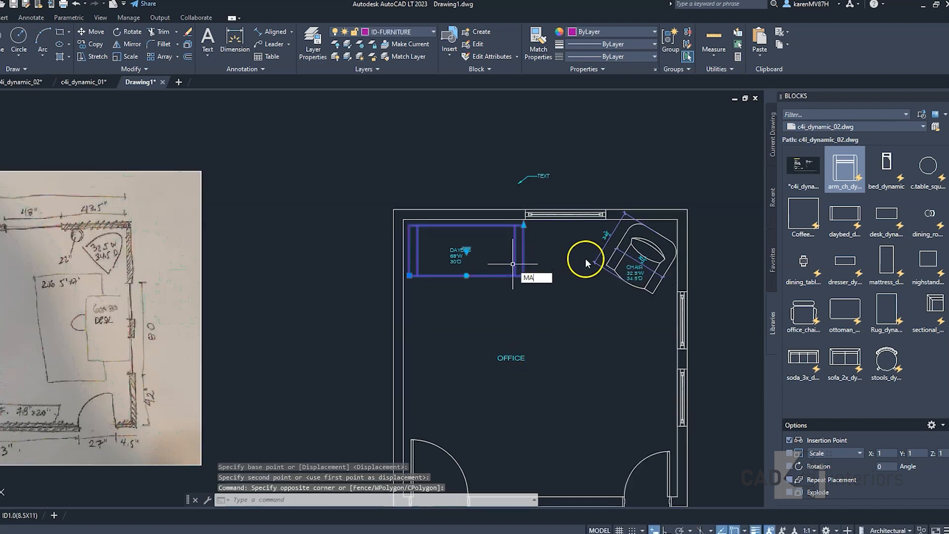
key(Return)
click(611, 266)
key(Escape)
Step: Delete the armchair's two aligned dimensions
scroll(604, 282, up, 2)
mouse_move(614, 289)
middle_down()
mouse_move(658, 296)
mouse_move(604, 300)
middle_up()
scroll(601, 300, down, 2)
click(598, 244)
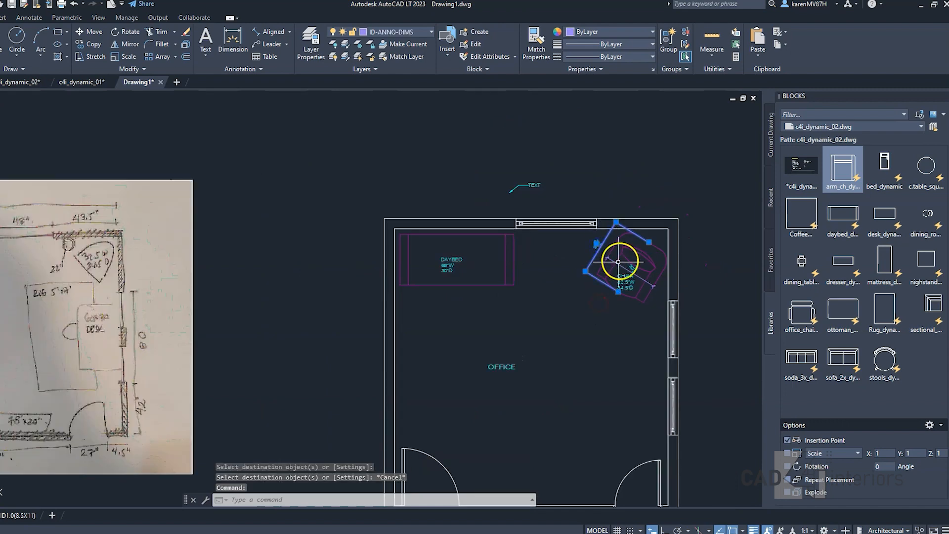
key(Delete)
scroll(601, 266, up, 2)
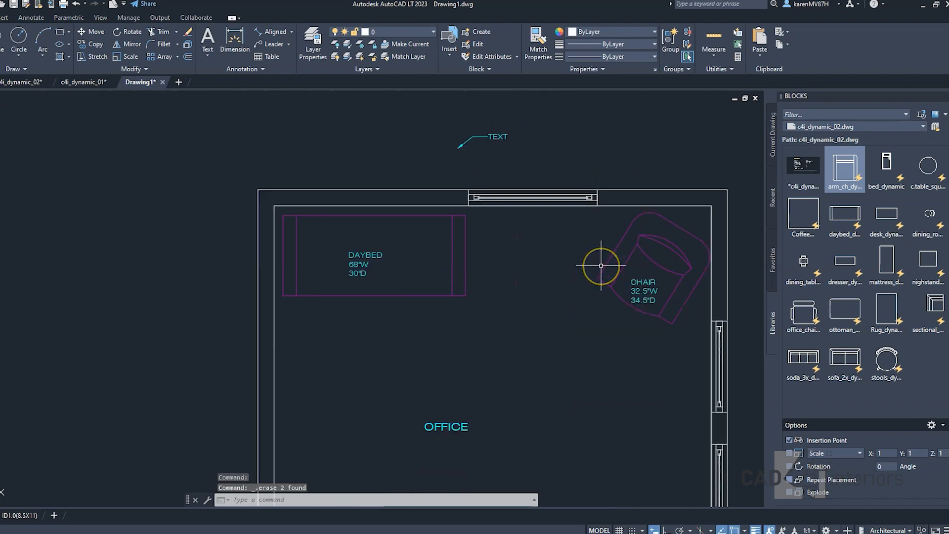
scroll(601, 266, down, 2)
Step: Draw a circle by diameter as the round side table, between the window and the armchair
text(c)
key(Return)
scroll(597, 246, up, 2)
scroll(436, 277, down, 4)
scroll(448, 279, up, 6)
click(632, 255)
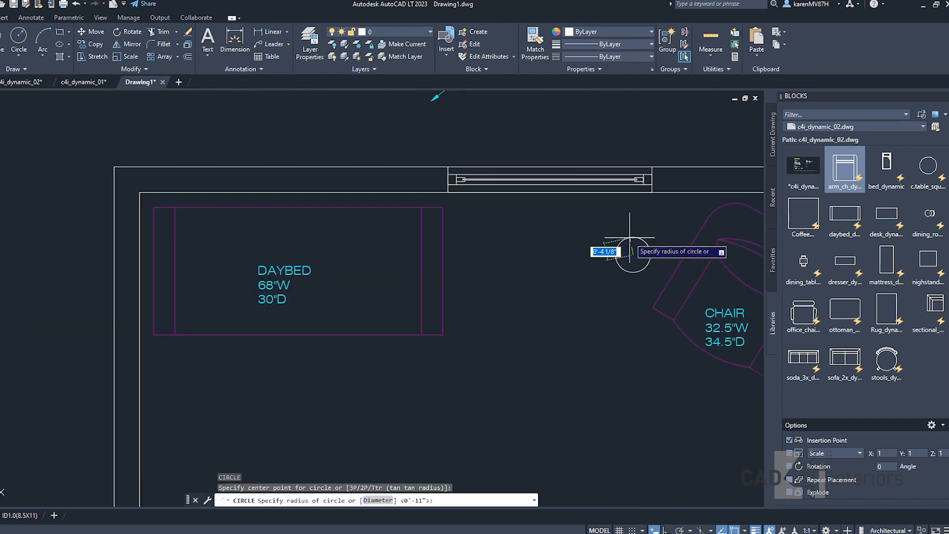
text(d)
key(Return)
key(Return)
Step: Move the round side table into place beside the armchair, near the upper wall
click(607, 240)
click(589, 230)
text(m)
key(Return)
click(616, 288)
click(644, 265)
Step: Match the round side table's properties to the armchair on the ID-FURNITURE layer
text(A)
key(Return)
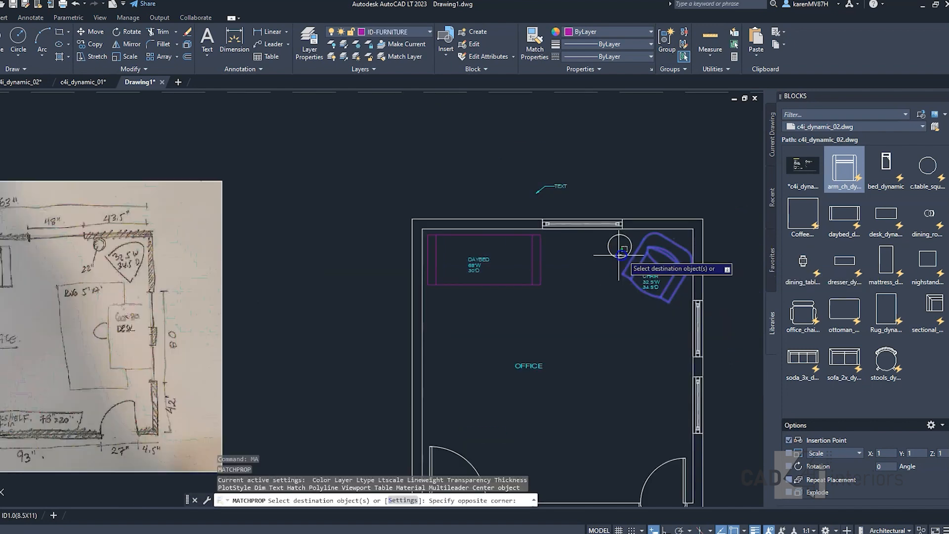
drag(629, 258, 585, 263)
key(Escape)
middle_drag(587, 269, 581, 256)
middle_drag(591, 306, 583, 276)
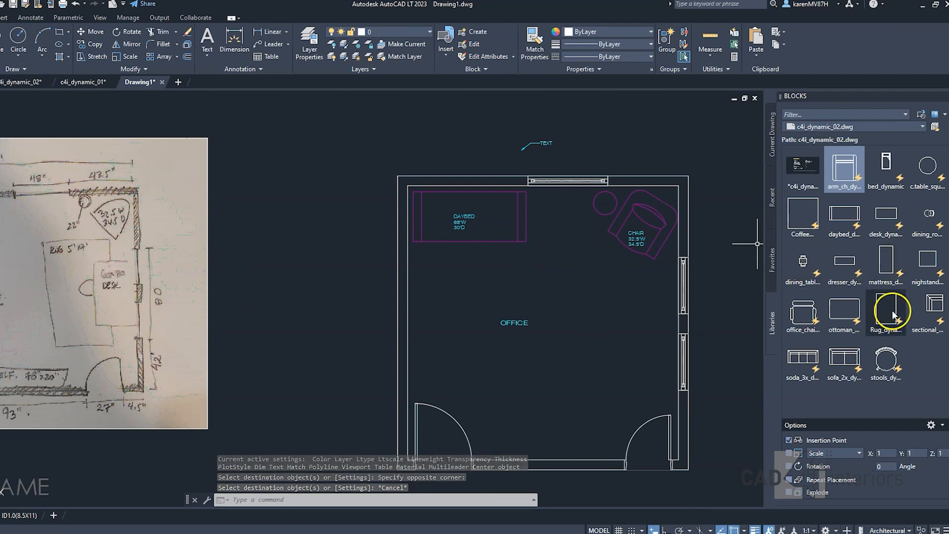
Step: Insert the dynamic desk block in the office and set its size to L 60"W x 30"D
click(884, 217)
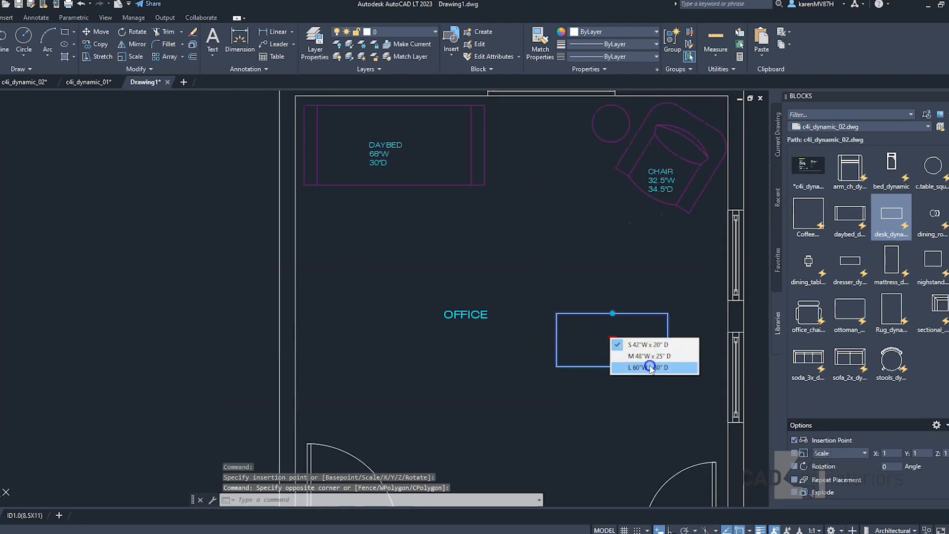
click(650, 369)
scroll(616, 318, down, 5)
scroll(420, 316, up, 4)
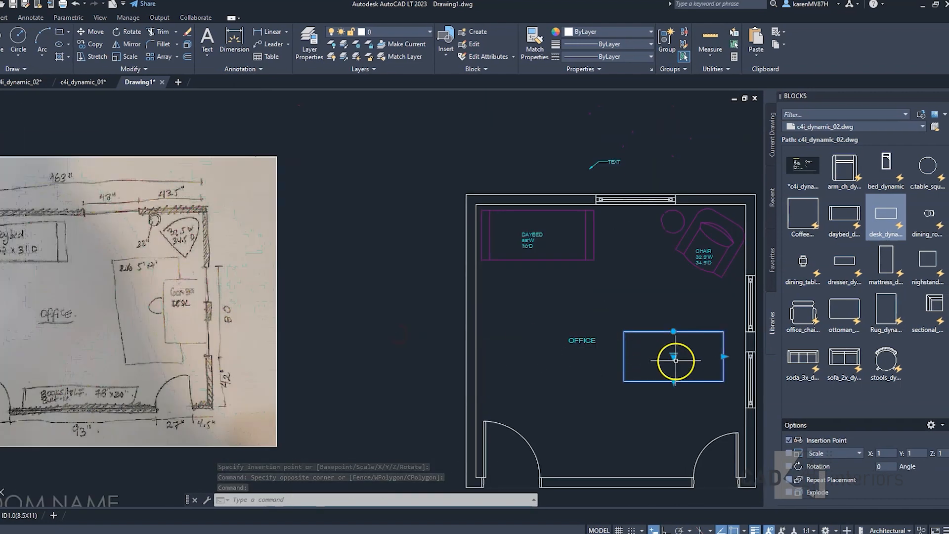
Step: Rotate the desk 90 degrees with Ortho on so its long side runs parallel to the right wall
text(r)
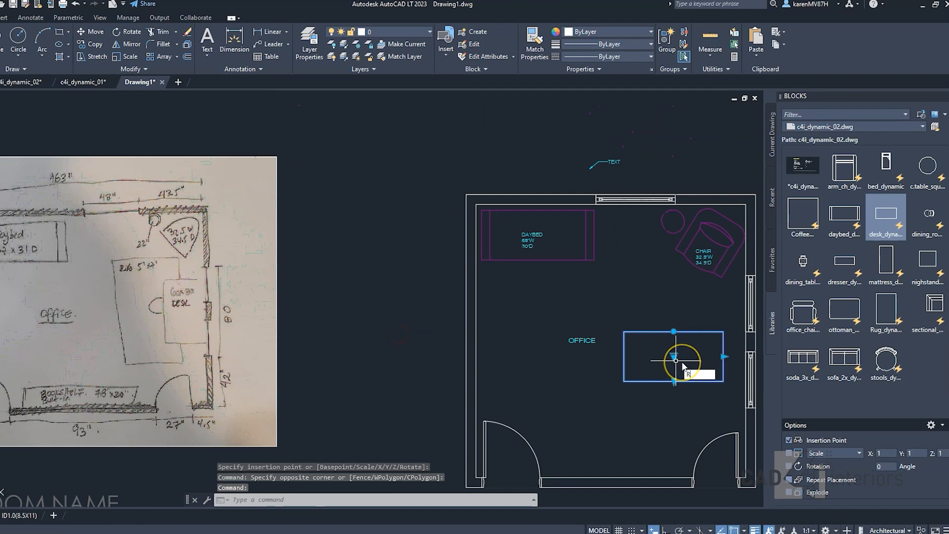
key(Return)
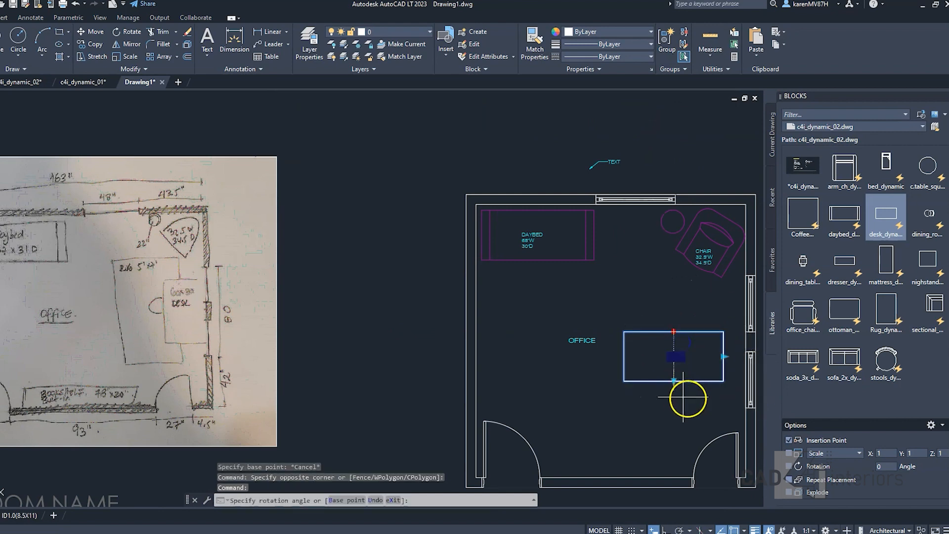
click(665, 530)
click(728, 312)
middle_drag(718, 344, 656, 326)
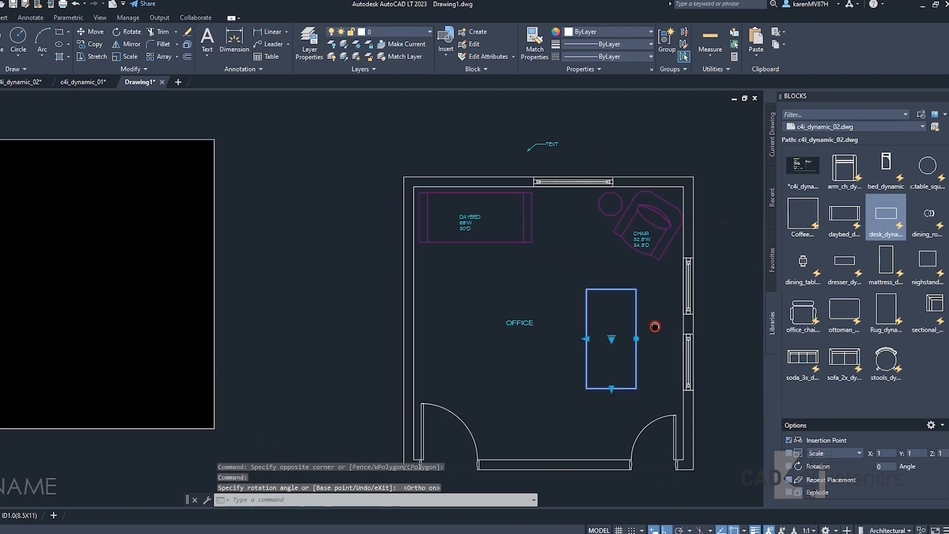
Step: Move the desk by its long side's midpoint against the right wall, centred between the two windows
text(m)
key(Return)
click(637, 338)
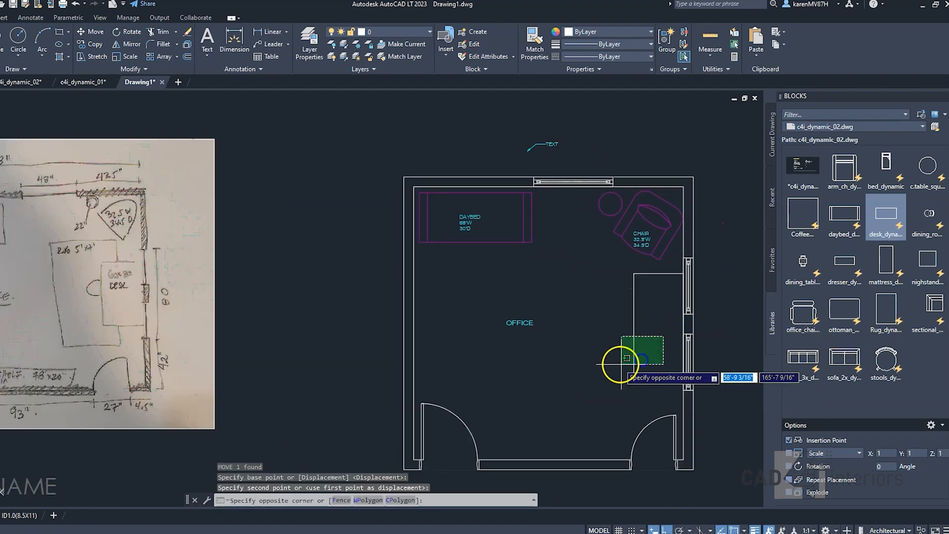
scroll(651, 340, up, 2)
click(667, 336)
scroll(667, 337, down, 2)
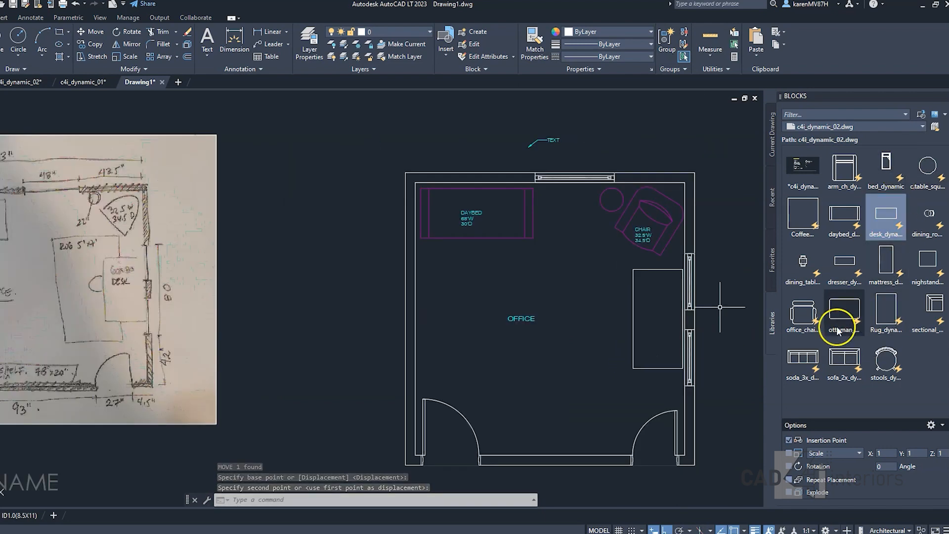
click(805, 317)
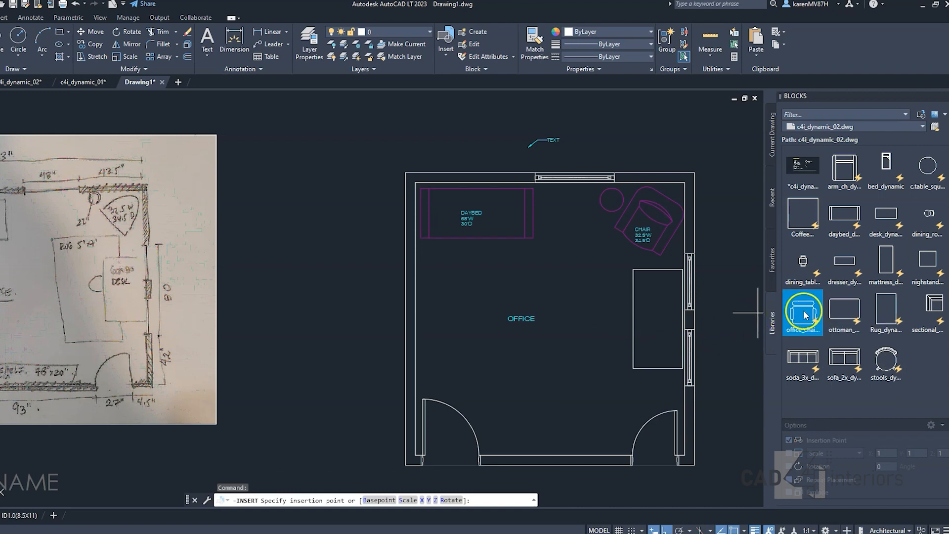
scroll(644, 335, down, 4)
scroll(636, 318, down, 3)
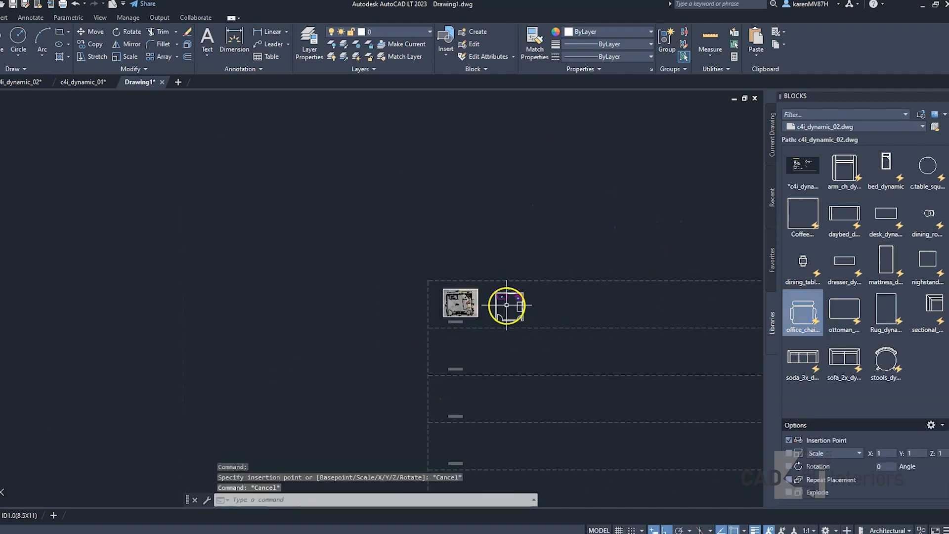
key(Escape)
Step: Insert the dynamic office chair block in the empty area above the office plan
drag(768, 316, 641, 324)
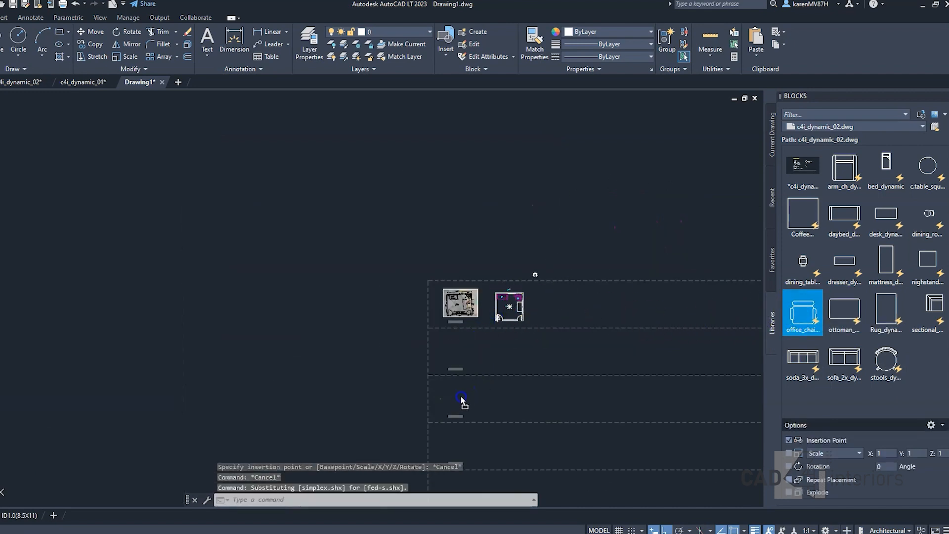
drag(470, 389, 460, 399)
scroll(524, 291, up, 8)
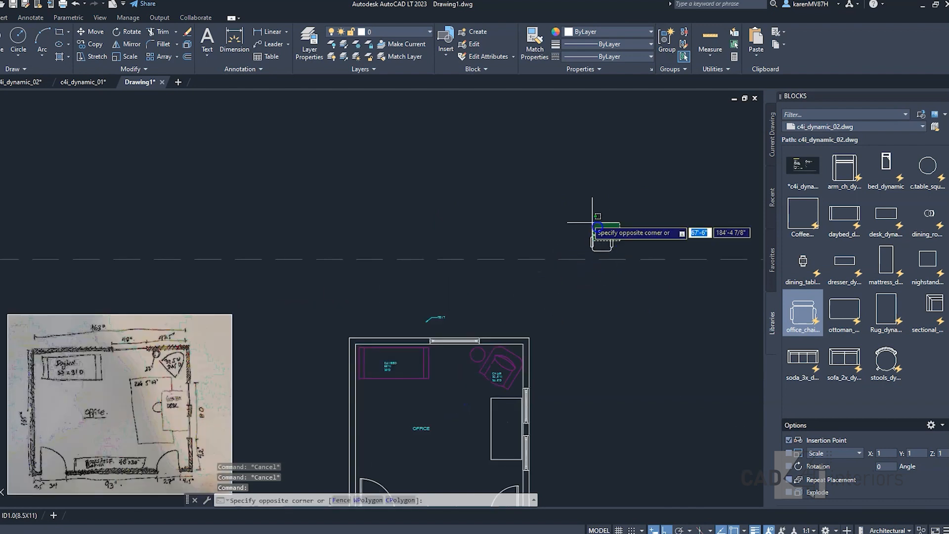
Step: Move the office chair block into the office, over the desk
click(604, 236)
text(m)
key(Return)
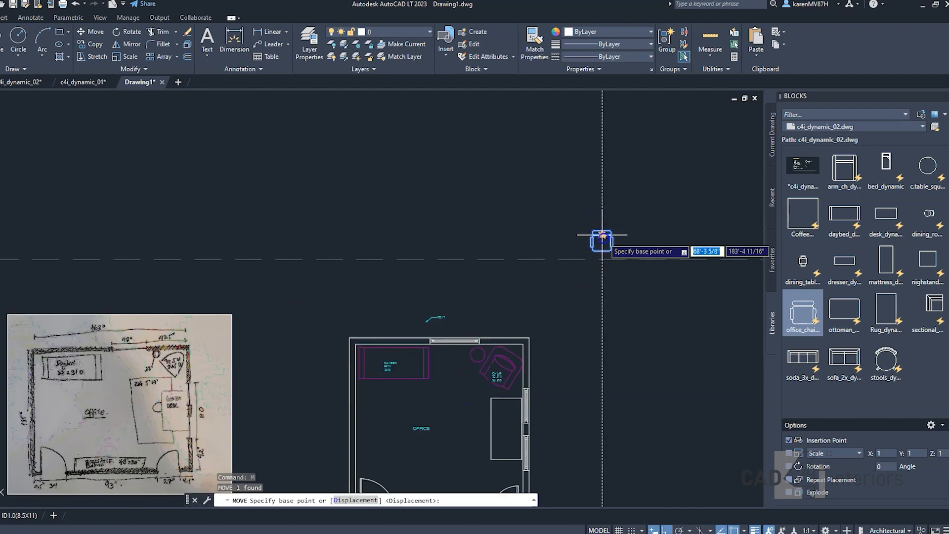
click(603, 235)
middle_drag(449, 378, 484, 334)
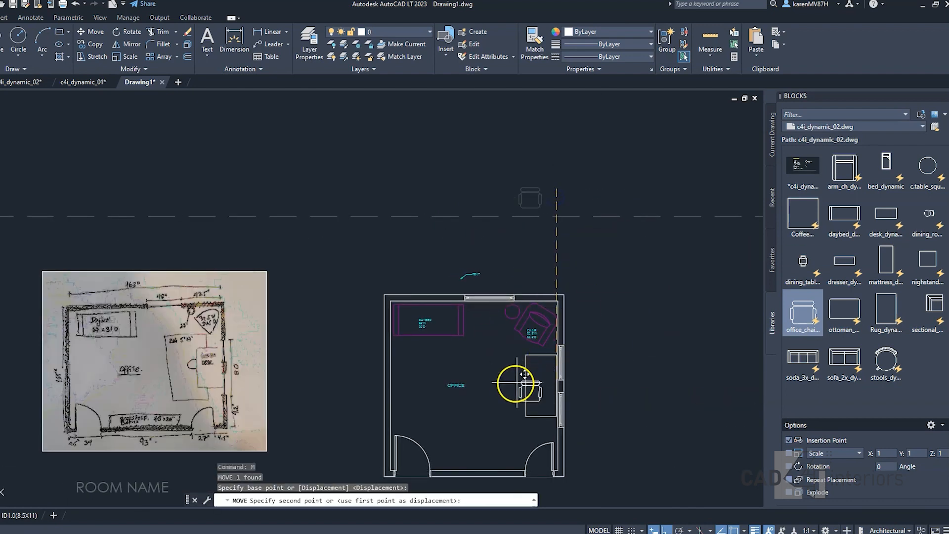
click(515, 388)
Step: Rotate the office chair 90 degrees so it faces the desk and the right wall
scroll(515, 391, up, 5)
click(534, 377)
click(561, 378)
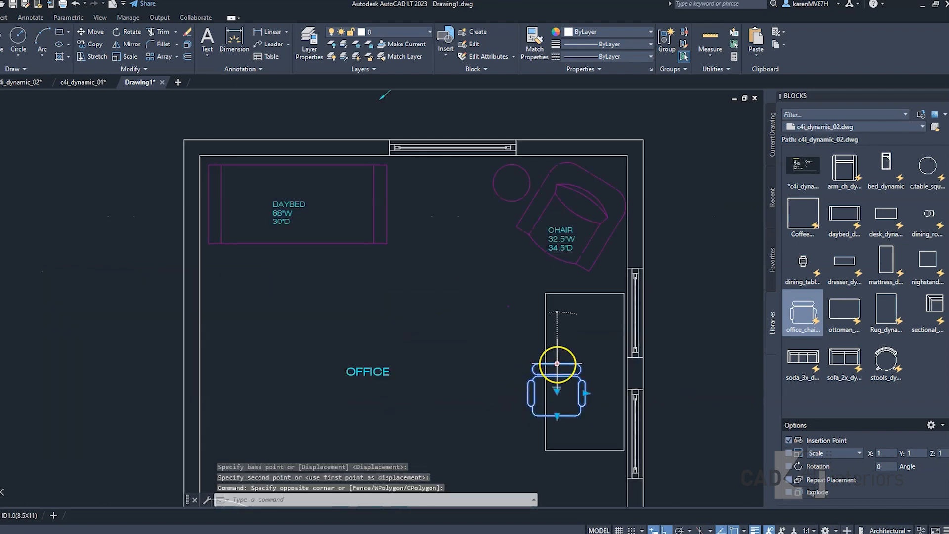
click(557, 364)
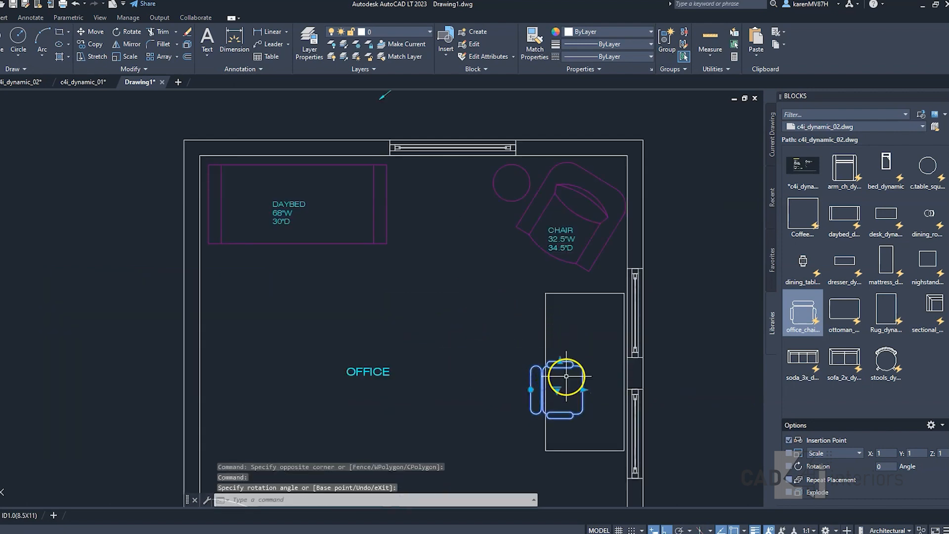
scroll(583, 357, down, 5)
scroll(576, 382, up, 2)
Step: Choose the CH1 21.8"W x19.8"D option for the office chair and move it to the middle of the desk's front edge
click(532, 374)
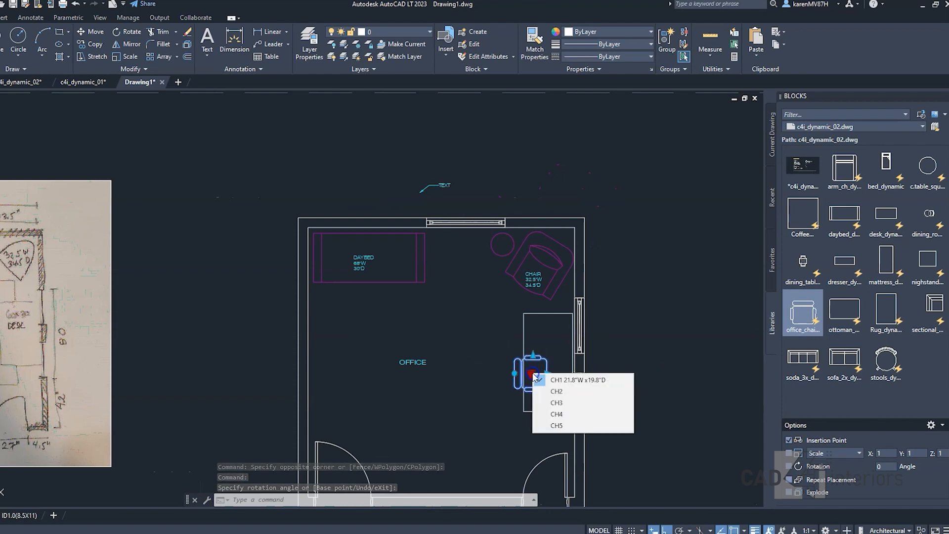
click(554, 381)
scroll(543, 374, up, 2)
text(m)
key(Return)
click(527, 345)
click(512, 331)
click(534, 355)
key(Escape)
key(Escape)
middle_drag(526, 341, 521, 341)
Step: Copy the armchair's CHAIR label down onto the desk
click(526, 225)
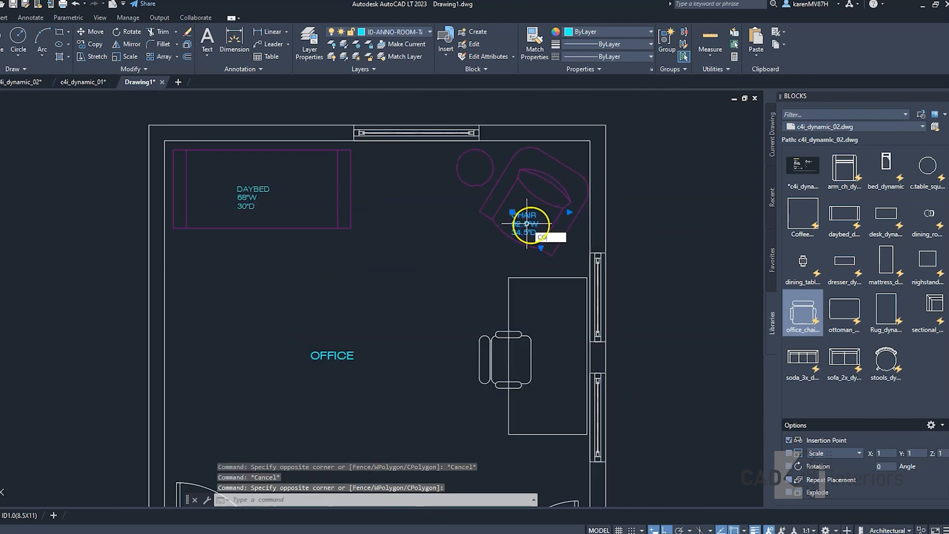
text(co)
key(Return)
click(527, 224)
click(517, 299)
key(Escape)
Step: Edit the copied label on the desk to read DESK, 60"W, 30"D
click(524, 292)
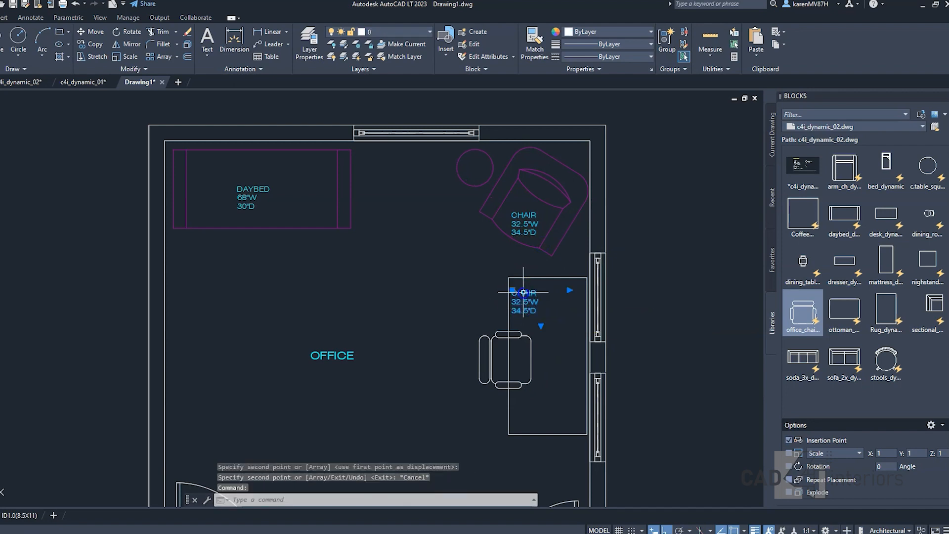
double_click(524, 292)
text(DESK)
key(Return)
double_click(504, 304)
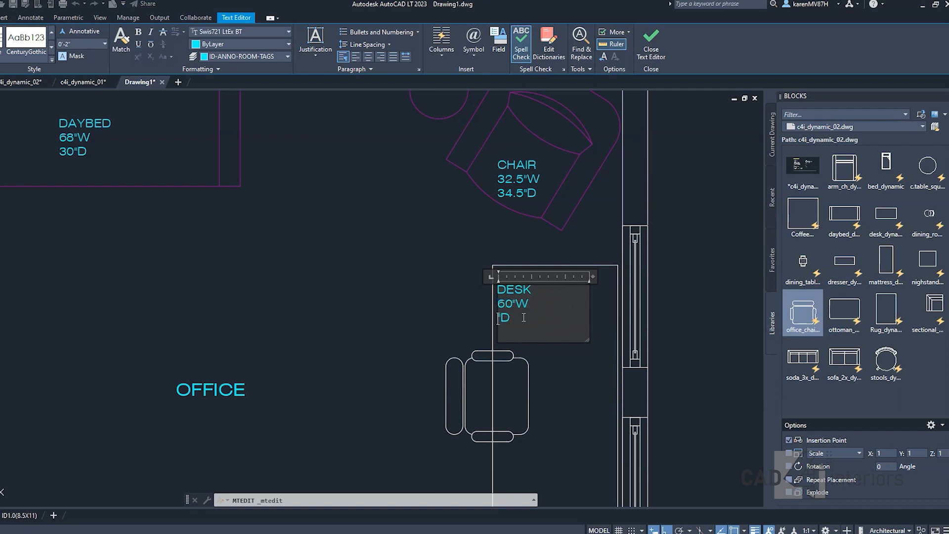
click(581, 355)
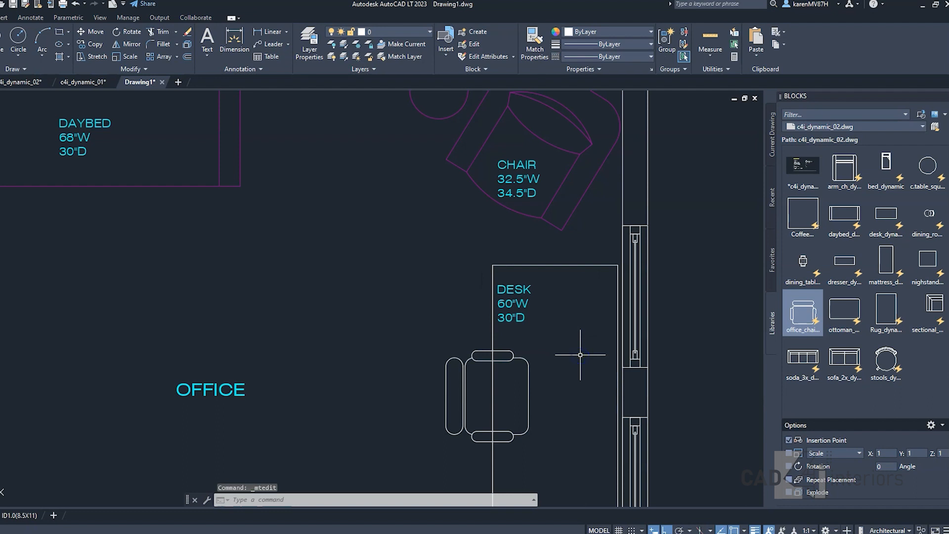
Step: Copy the desk label down over the office chair and change its text to CHAIR
scroll(581, 355, down, 2)
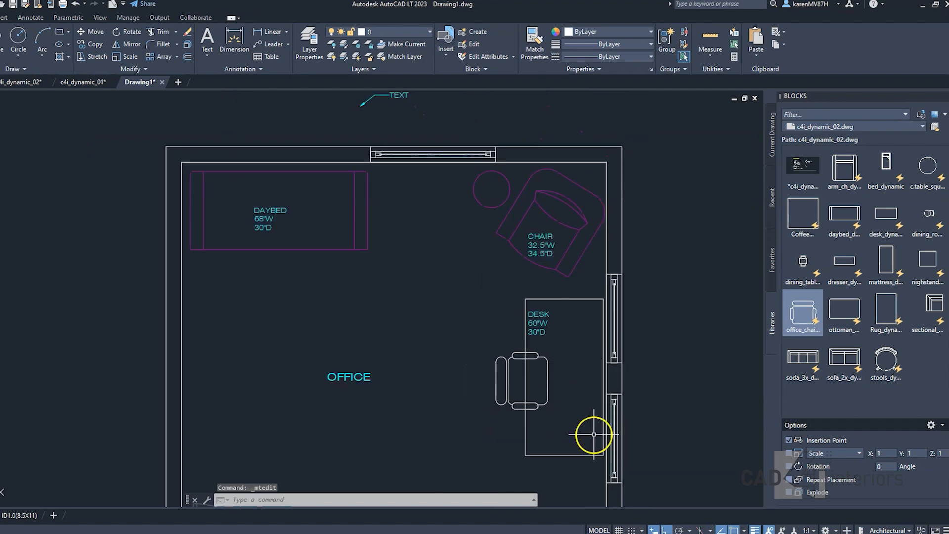
click(545, 314)
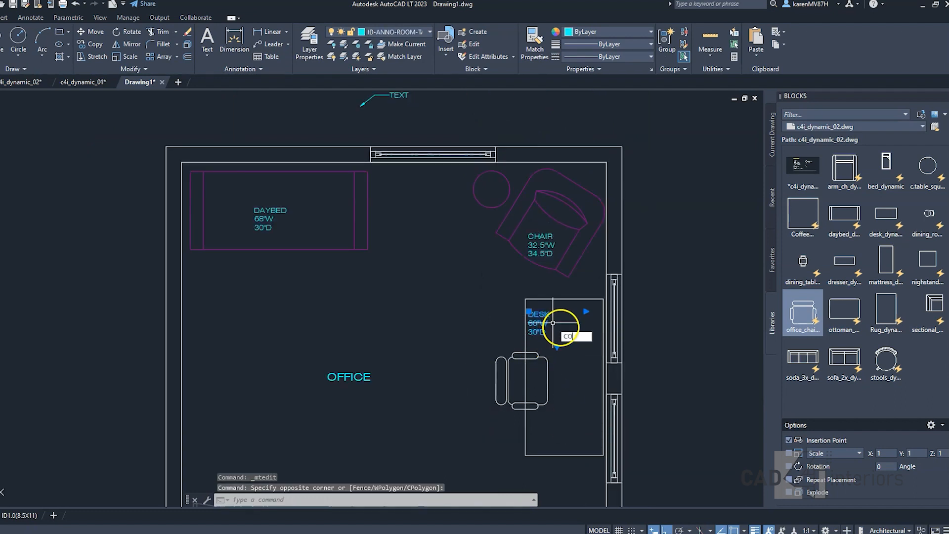
key(Return)
click(553, 323)
click(564, 368)
key(Escape)
double_click(543, 365)
click(571, 427)
Step: Check the office chair's size options and complete its label with the lines 21.8"w and 19.8"d
click(519, 382)
key(Escape)
click(526, 378)
click(523, 381)
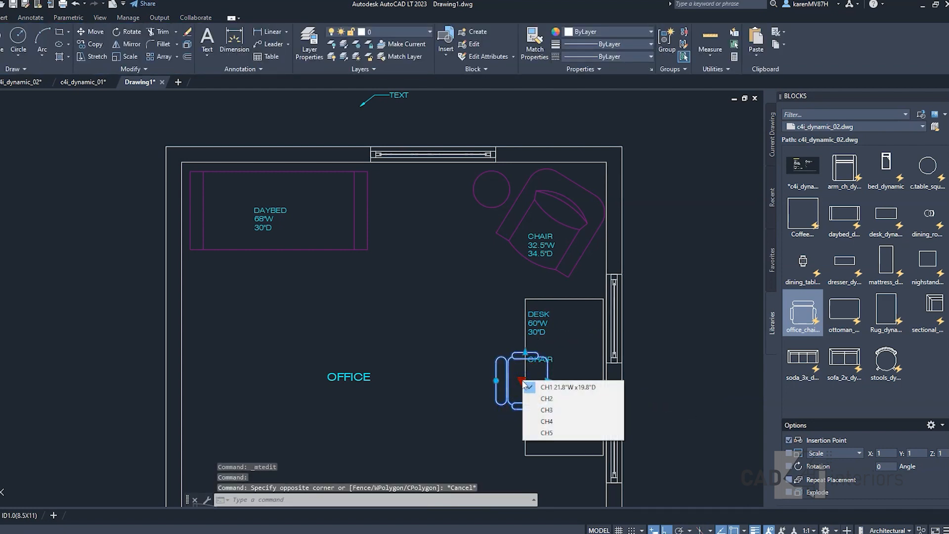
key(Escape)
key(Escape)
key(Escape)
scroll(547, 360, up, 2)
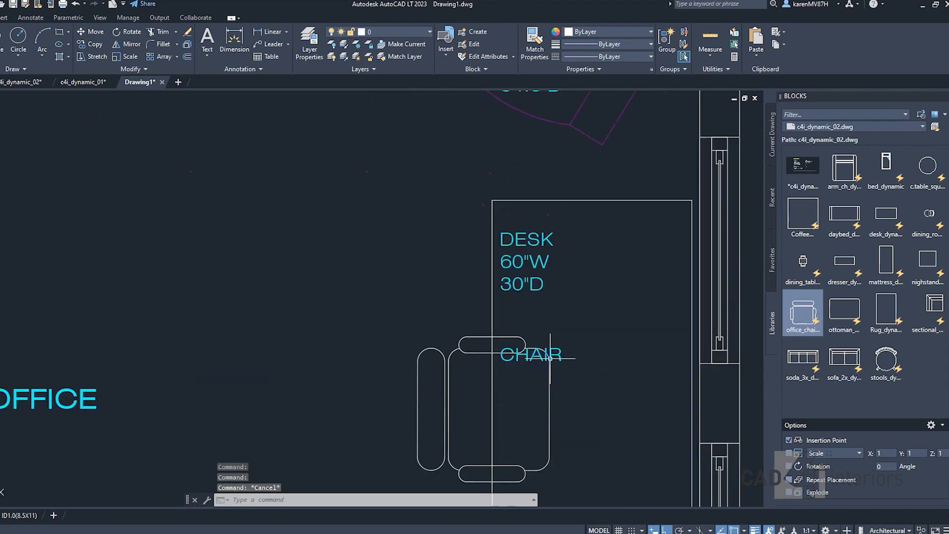
double_click(558, 355)
key(Return)
text(21.8"w)
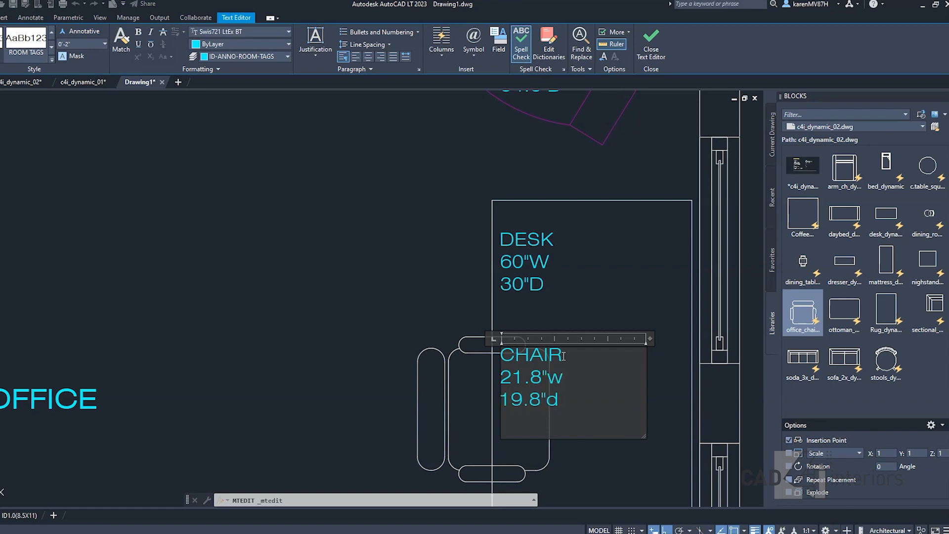
click(595, 312)
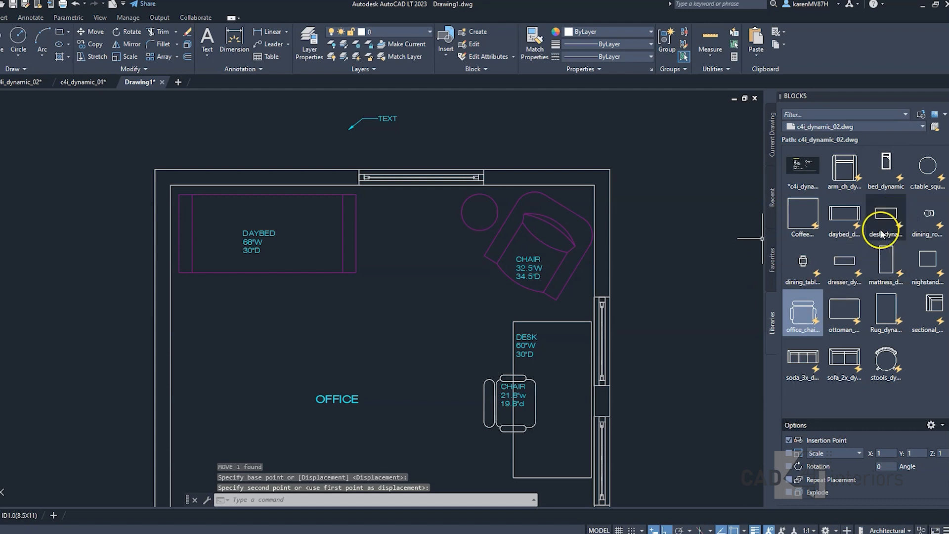
Step: Insert the dynamic rug block outside the room beside the window wall and choose the 5'x7' size
click(889, 311)
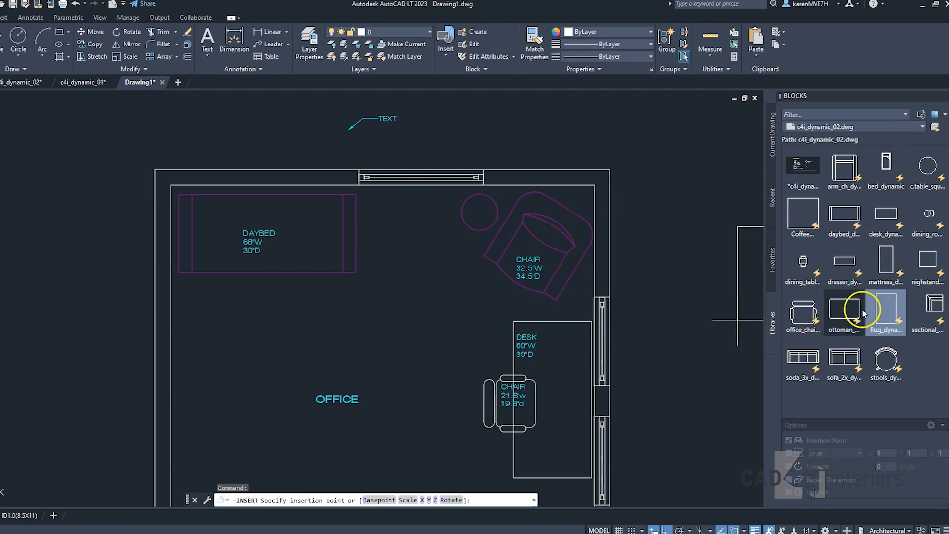
click(637, 338)
click(648, 321)
click(635, 310)
click(669, 291)
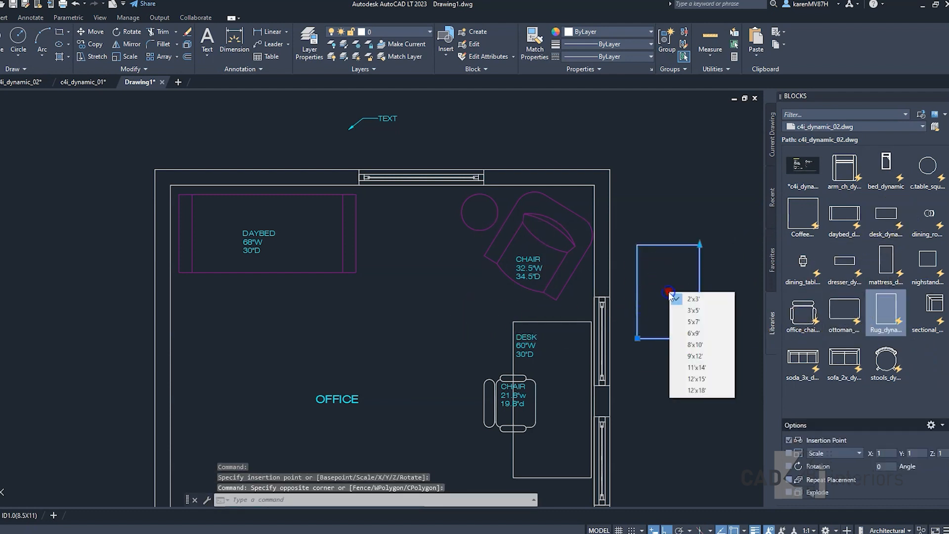
click(699, 310)
scroll(622, 310, down, 2)
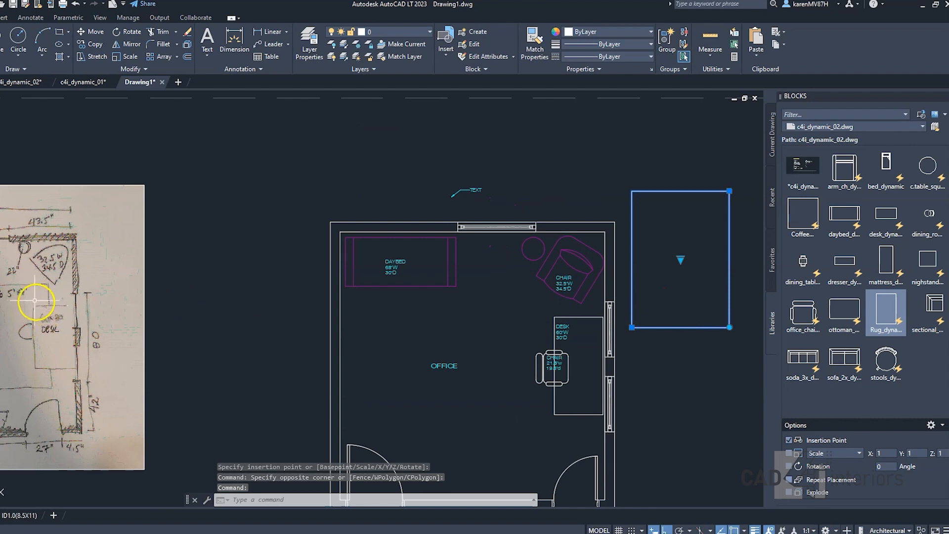
click(681, 259)
click(681, 260)
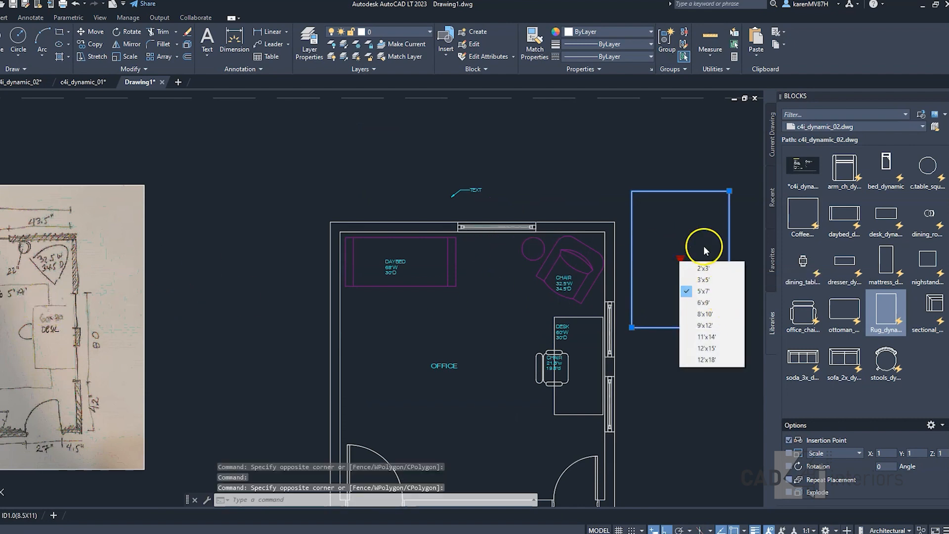
click(688, 209)
Step: Move the rug by its right-edge midpoint onto the midpoint of the desk's window-side edge
click(729, 258)
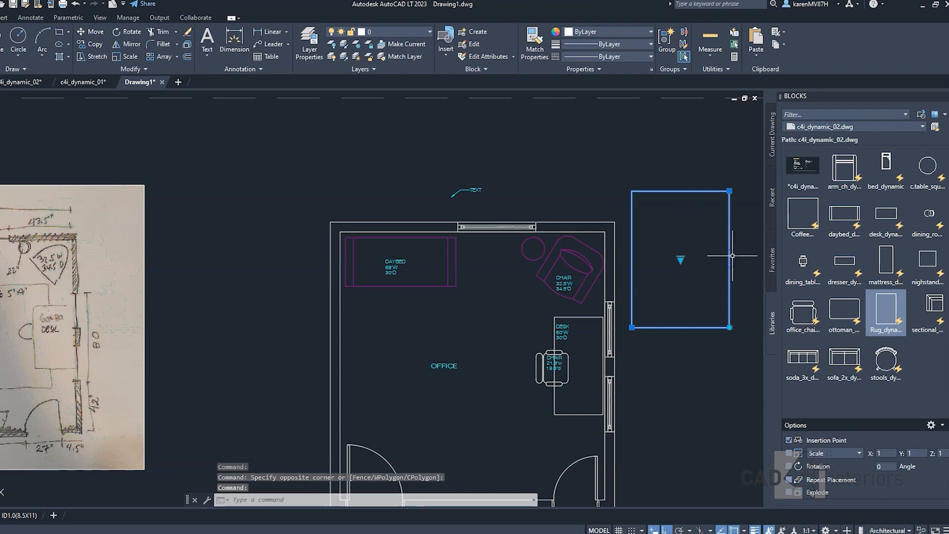
text(m)
key(Return)
click(728, 258)
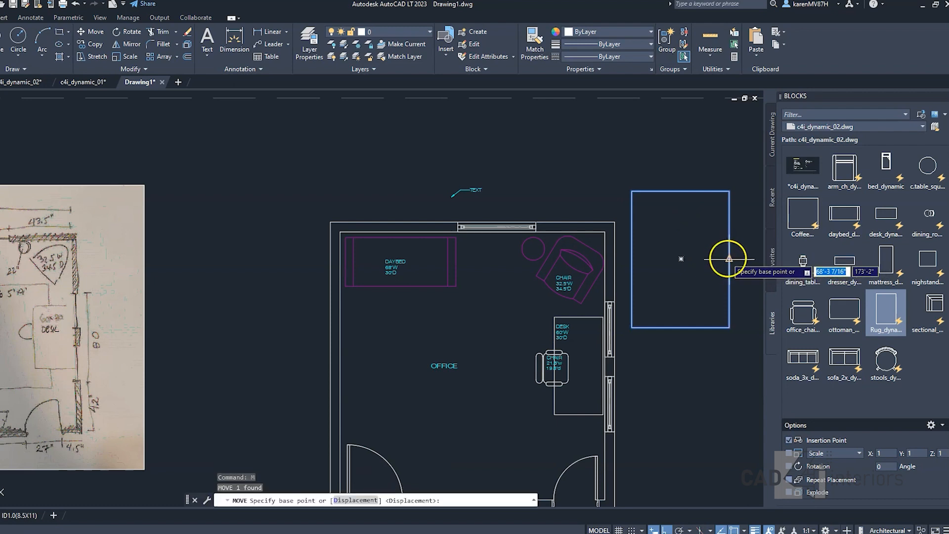
click(602, 369)
Step: Shift the rug horizontally away from the window wall until the desk overlaps only its edge
middle_drag(498, 384, 557, 335)
click(580, 346)
text(m)
key(Return)
click(574, 360)
click(552, 360)
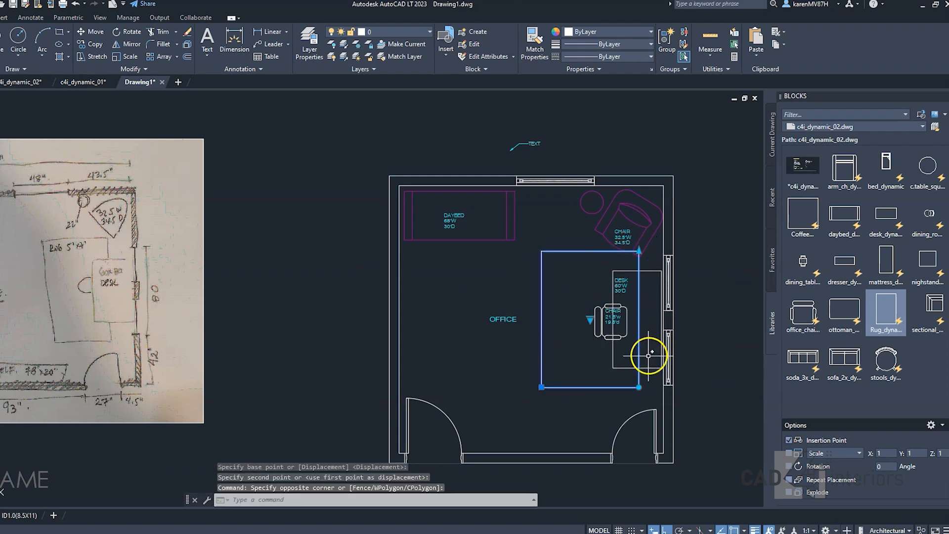
key(Escape)
click(653, 372)
click(651, 359)
key(Escape)
click(556, 299)
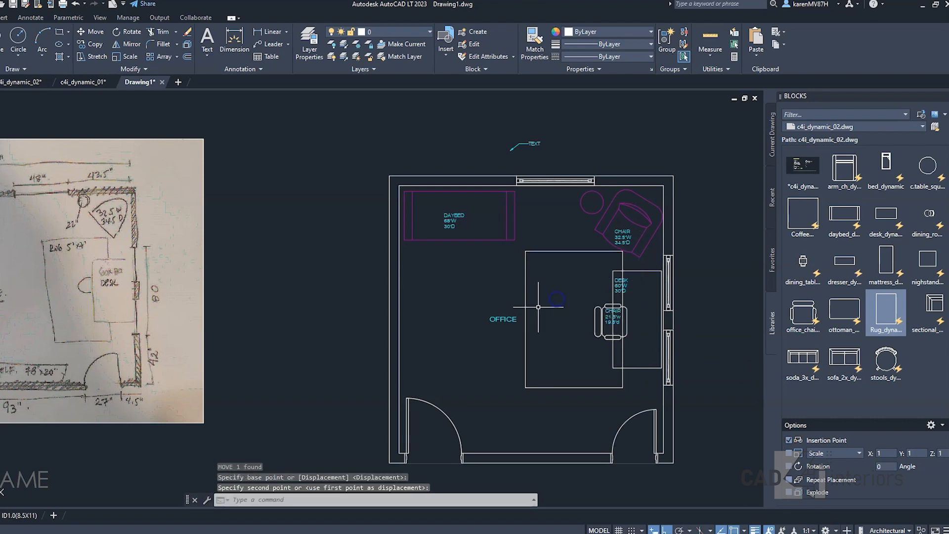
Step: Insert the dynamic dresser block as the bookshelf between the two doors and choose the L 72"W X 20"D size
middle_drag(201, 384, 271, 352)
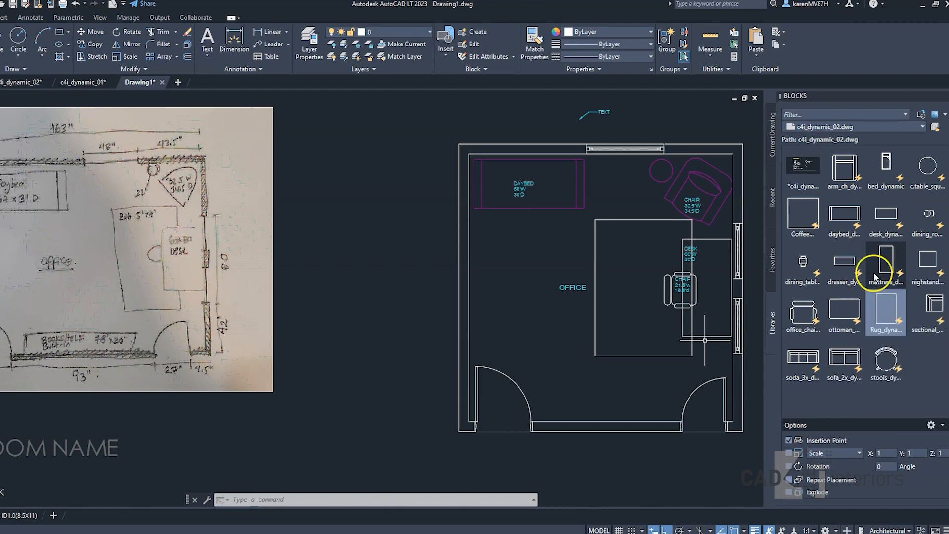
click(852, 266)
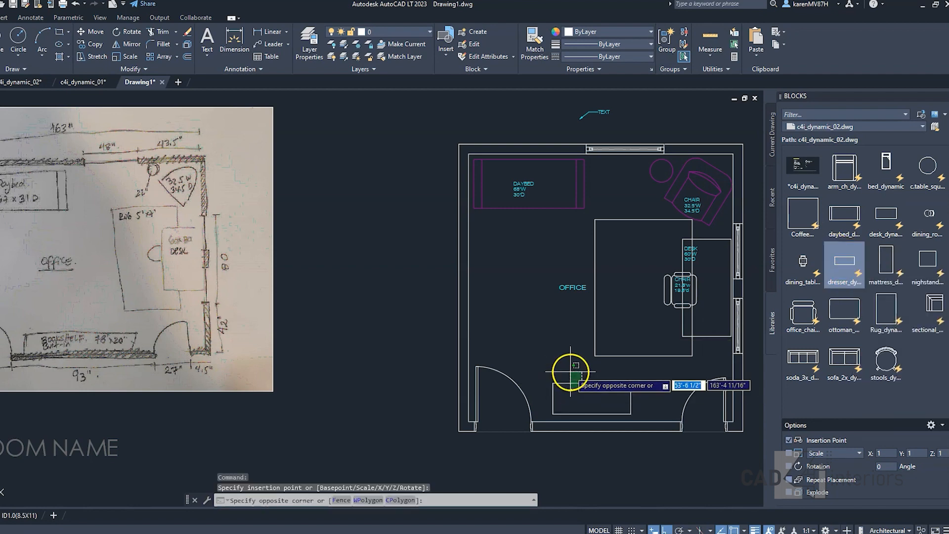
click(587, 388)
click(592, 392)
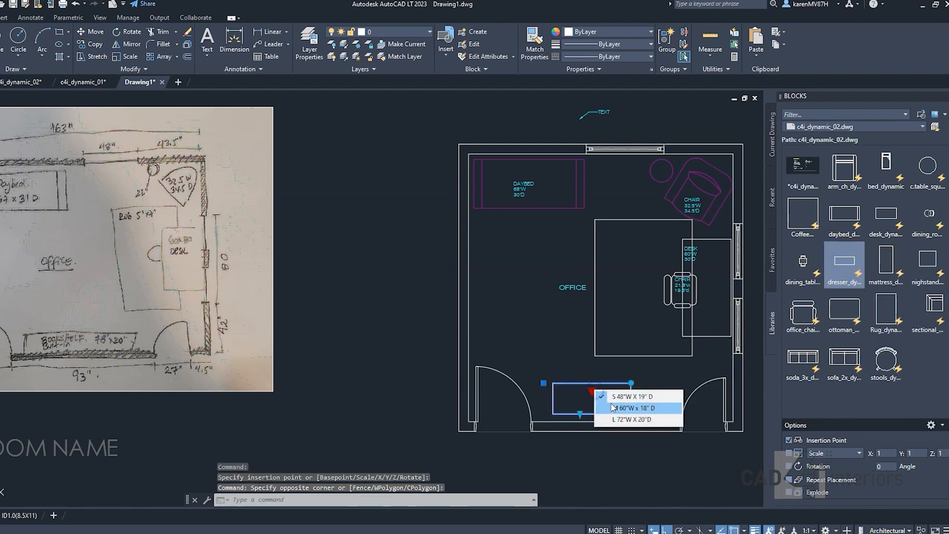
click(641, 419)
scroll(625, 401, up, 3)
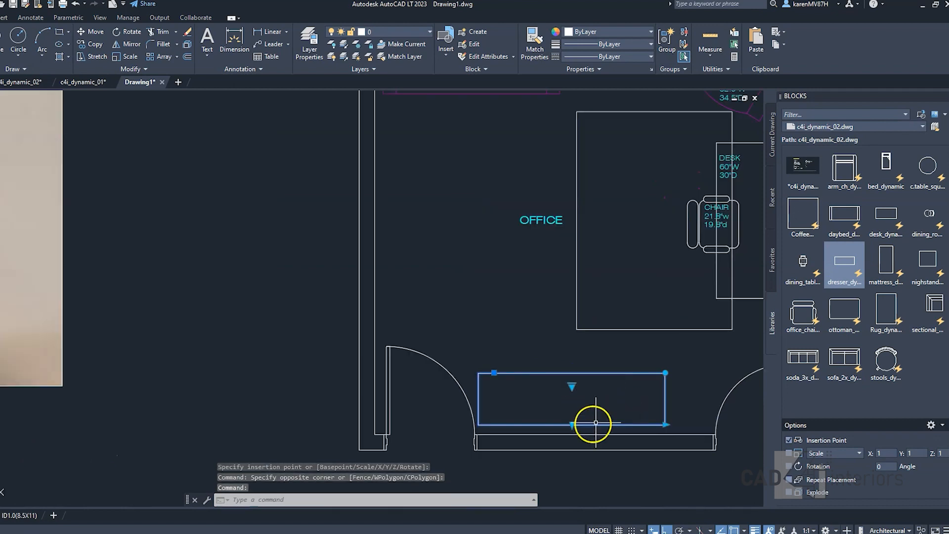
Step: Move the bookshelf block down flush against the inner face of the wall between the two doors
text(M)
key(Return)
click(489, 417)
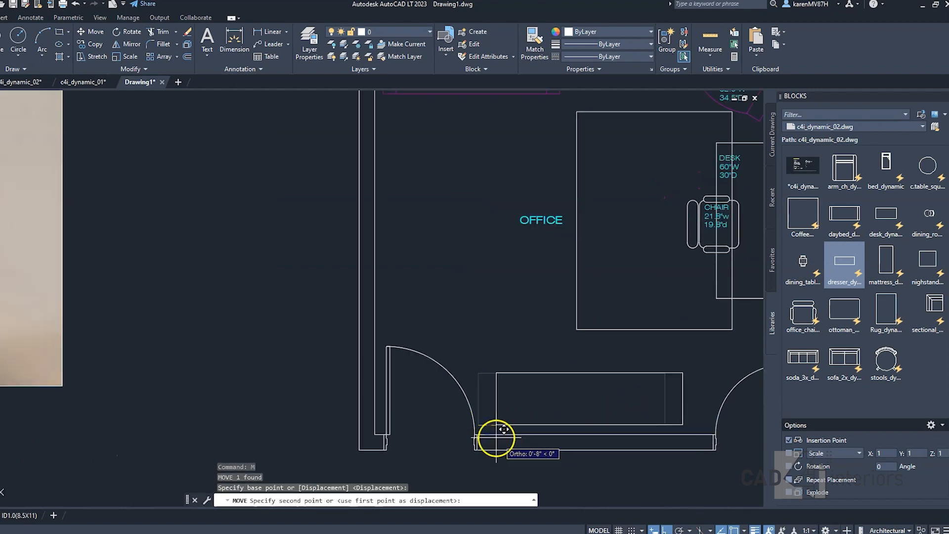
click(501, 426)
Step: Stretch the bookshelf block's width symmetrically by entering a half-width of 39 inches
middle_drag(595, 483, 547, 476)
click(501, 398)
click(493, 370)
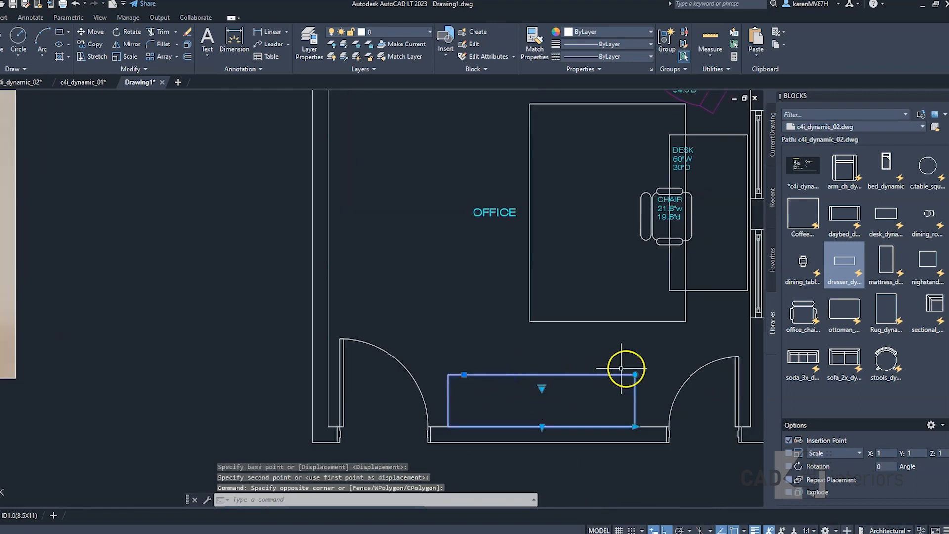
click(636, 426)
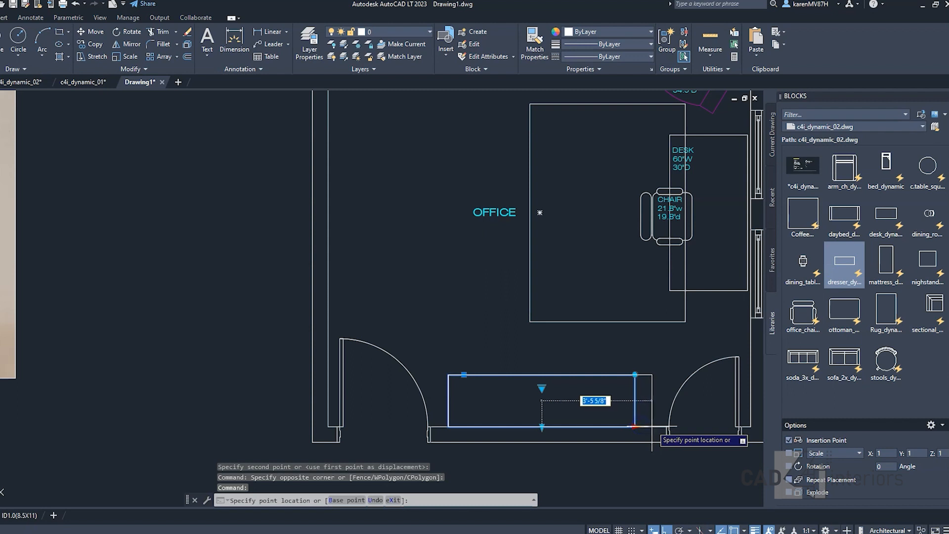
middle_drag(644, 427, 657, 428)
key(Return)
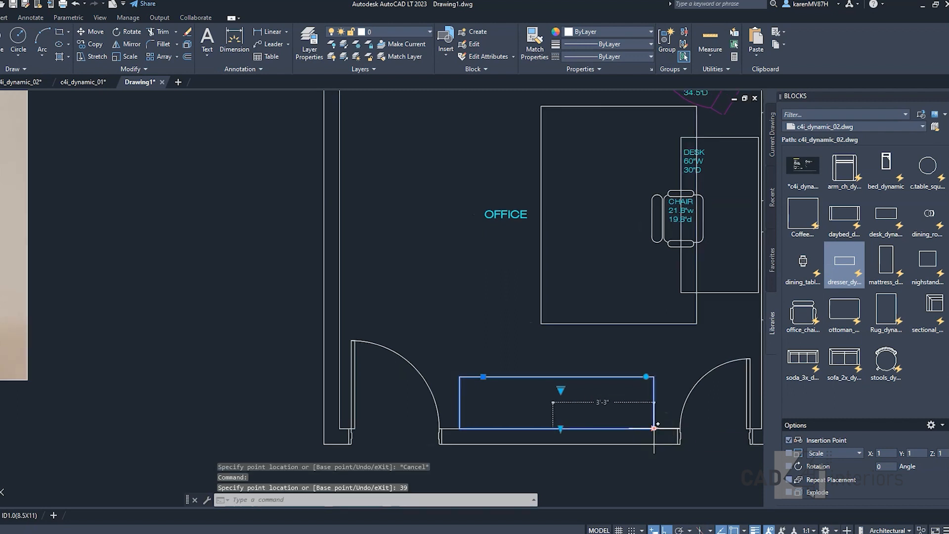
Step: Measure the bookshelf block's depth with a linear dimension between its left-hand corners
click(271, 31)
click(459, 377)
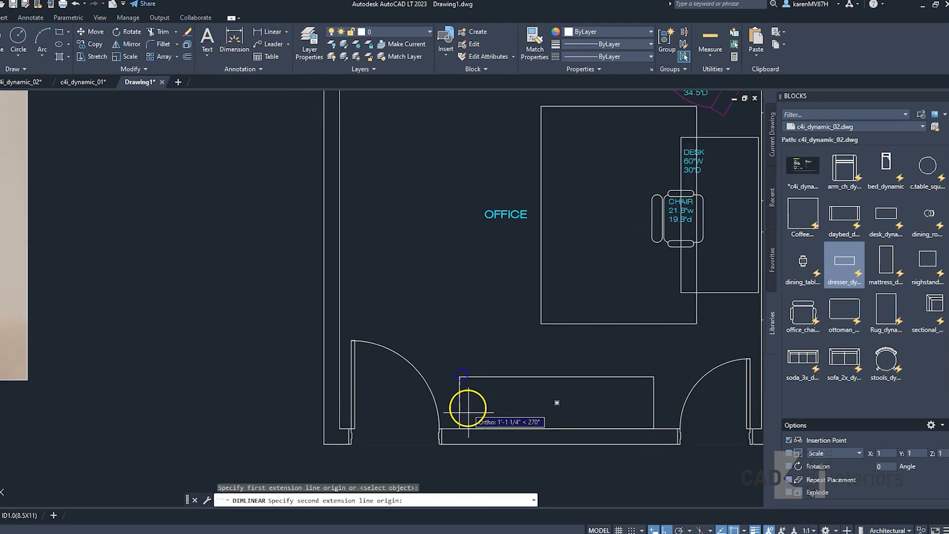
click(459, 428)
Step: Copy the office chair's label down beside the bookshelf block and move it inside the block
scroll(449, 412, down, 3)
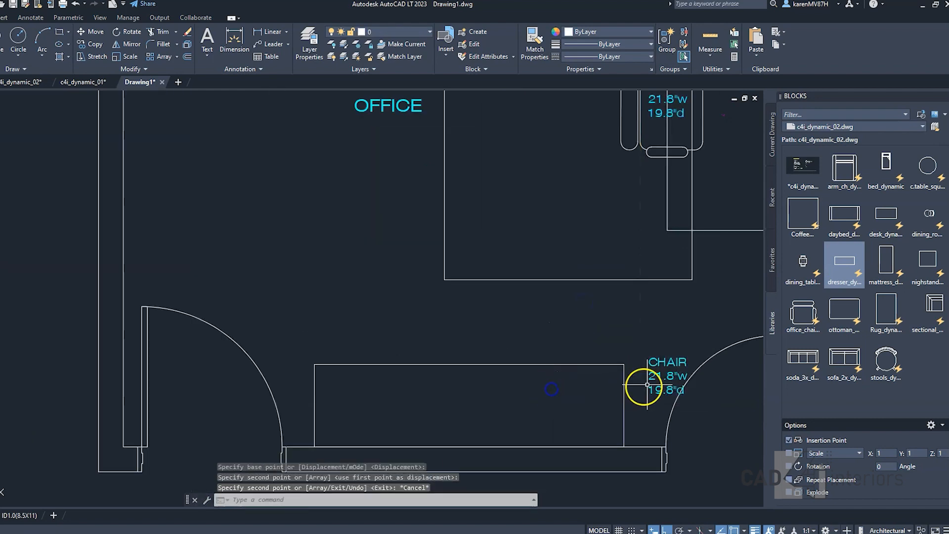
key(Escape)
text(m)
key(Return)
click(649, 325)
click(529, 325)
click(664, 348)
click(661, 368)
Step: Edit the copied label on the bookshelf block to read BUILT-IN, 78"w, 20"d
double_click(564, 385)
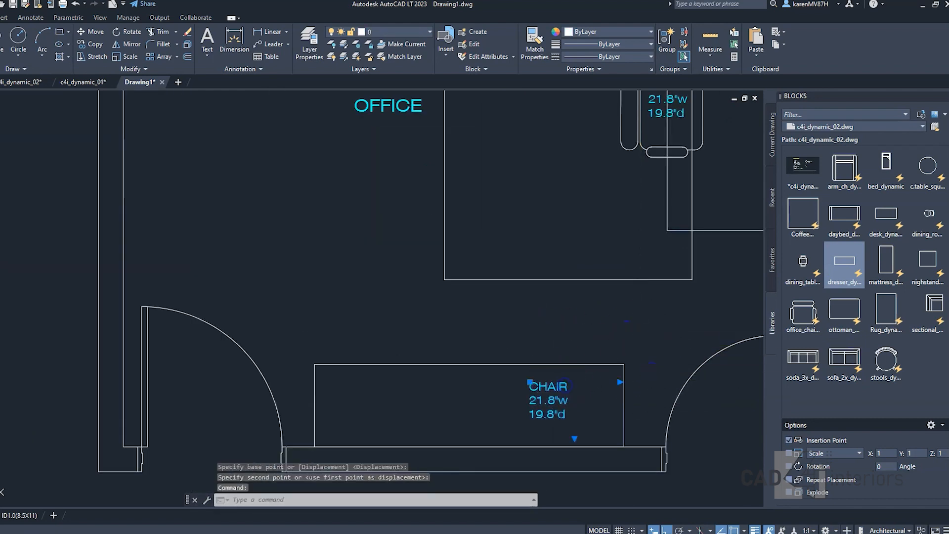
drag(570, 388, 530, 388)
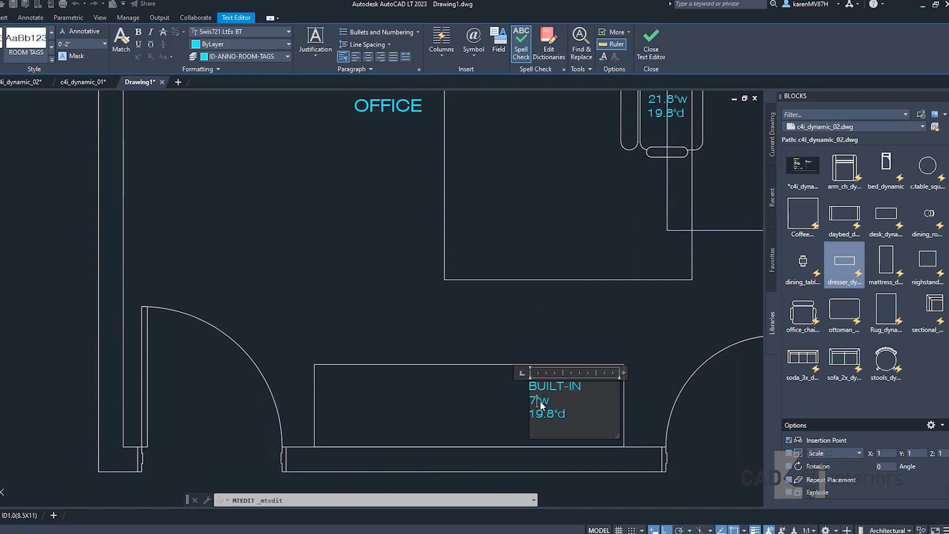
text(8)
click(555, 410)
text(20)
click(495, 412)
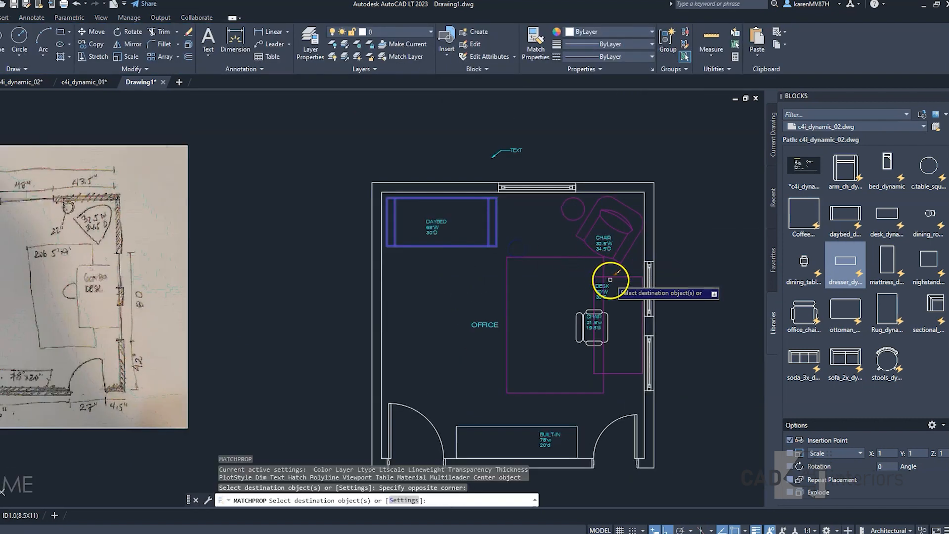
Step: Match the daybed's properties onto the rug, desk, office chair and built-in
click(575, 323)
click(549, 356)
click(528, 419)
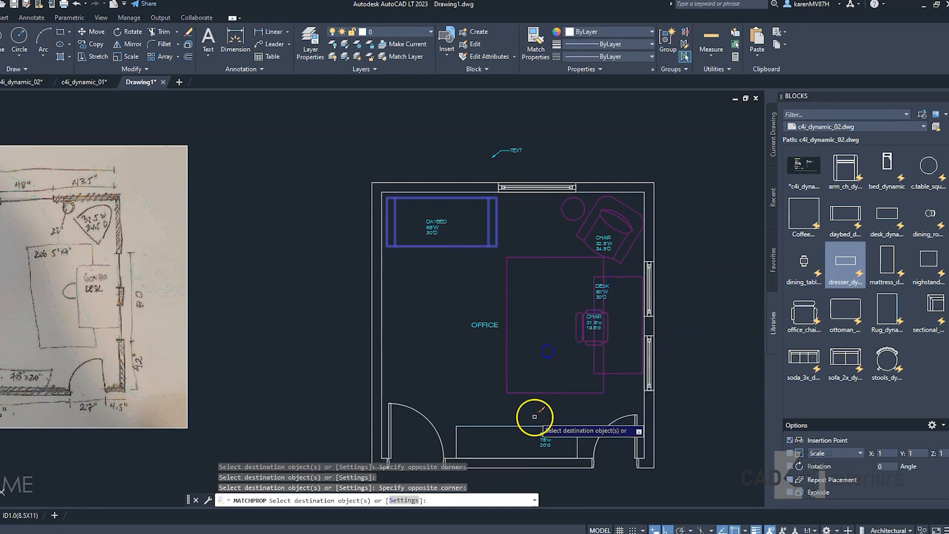
click(523, 428)
key(Escape)
Step: Assign the rug to the ID-FURNITURE-GRAY layer
scroll(547, 341, down, 3)
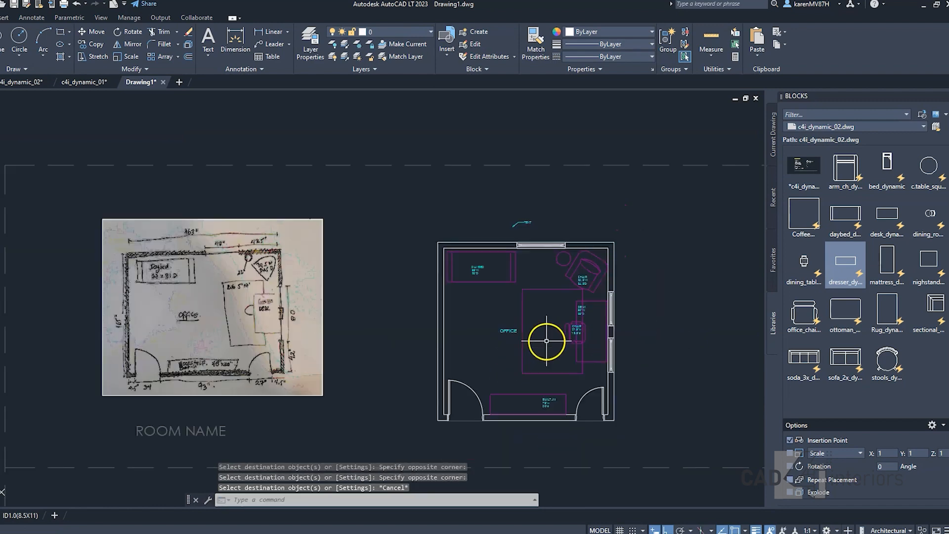
scroll(544, 341, up, 2)
click(556, 272)
click(539, 245)
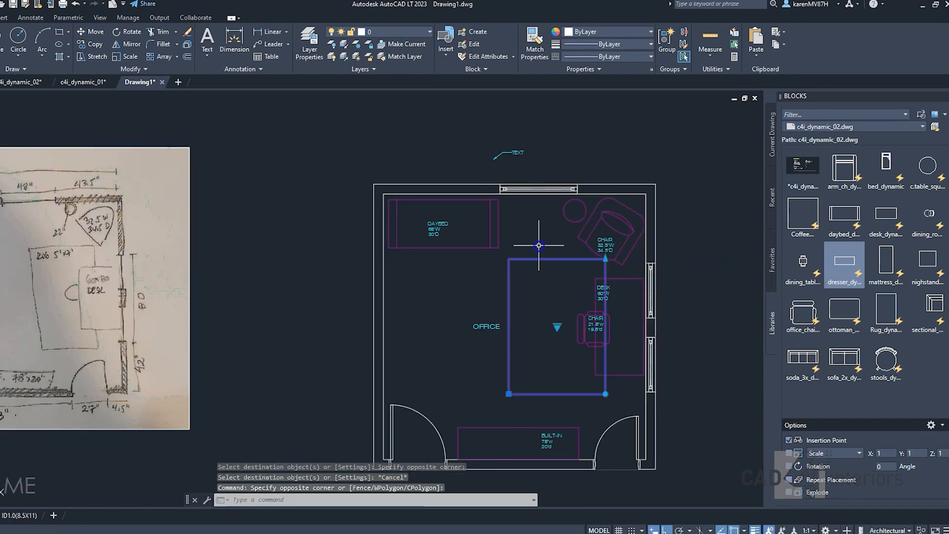
click(394, 32)
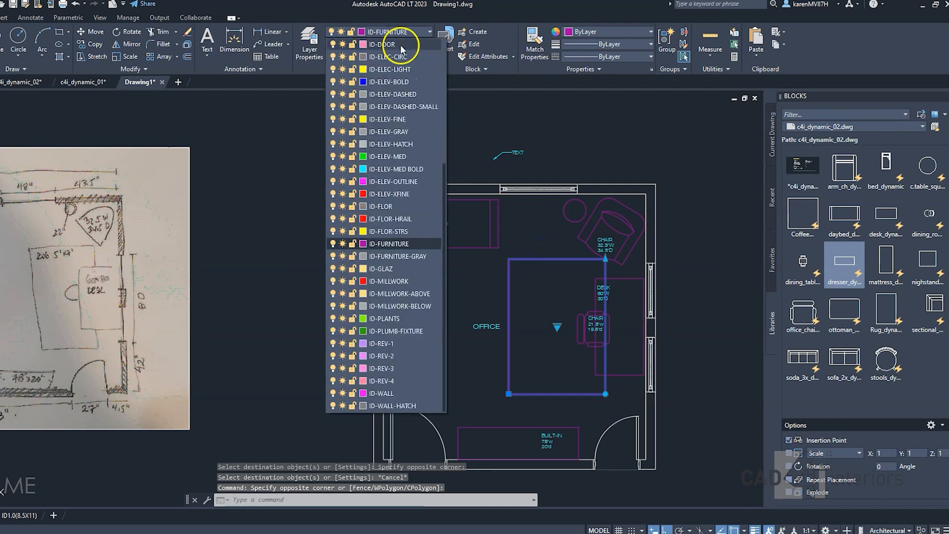
click(412, 254)
key(Escape)
Step: Move the DESK label horizontally toward the window side of the desk, clear of the rug's edge
scroll(598, 291, up, 2)
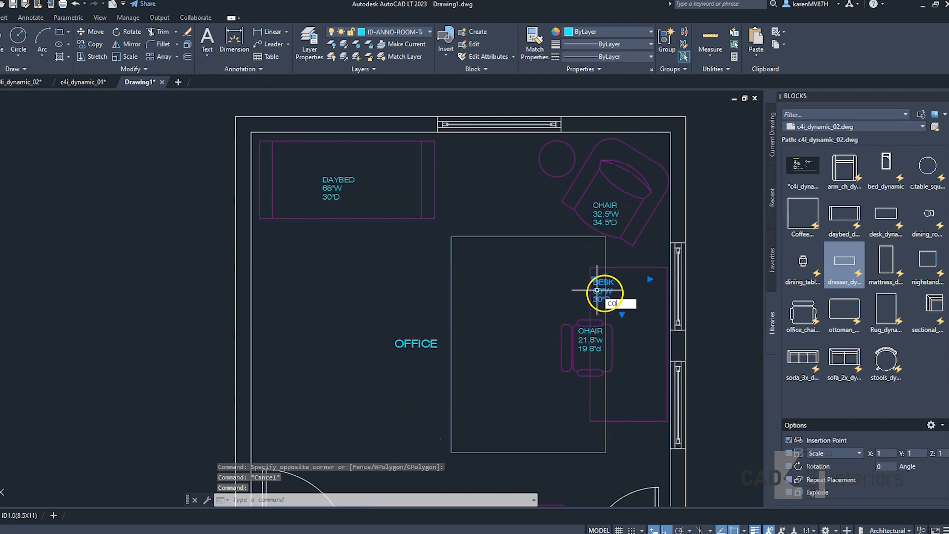
key(Escape)
click(609, 287)
text(m)
key(Return)
click(613, 339)
click(650, 340)
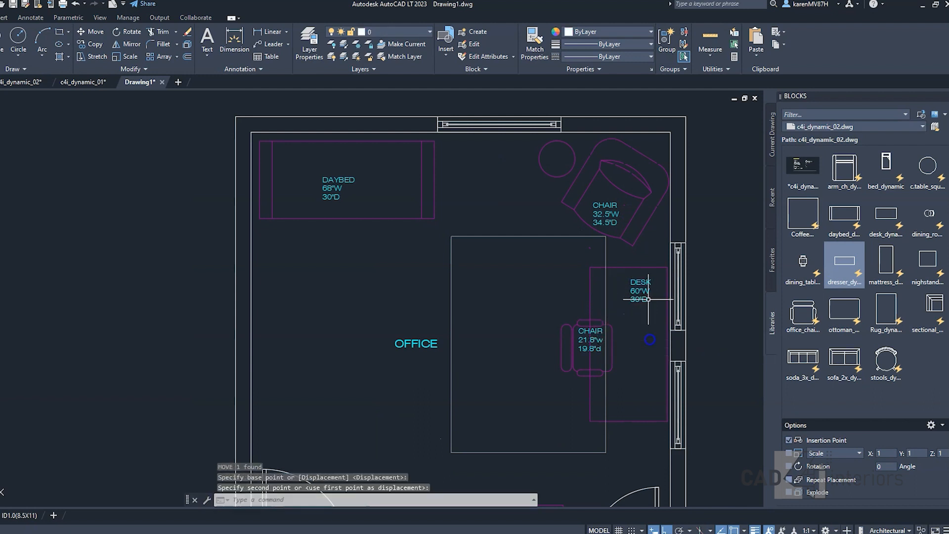
Step: Copy the DESK label horizontally onto the open part of the rug
click(645, 294)
text(co)
key(Return)
click(638, 297)
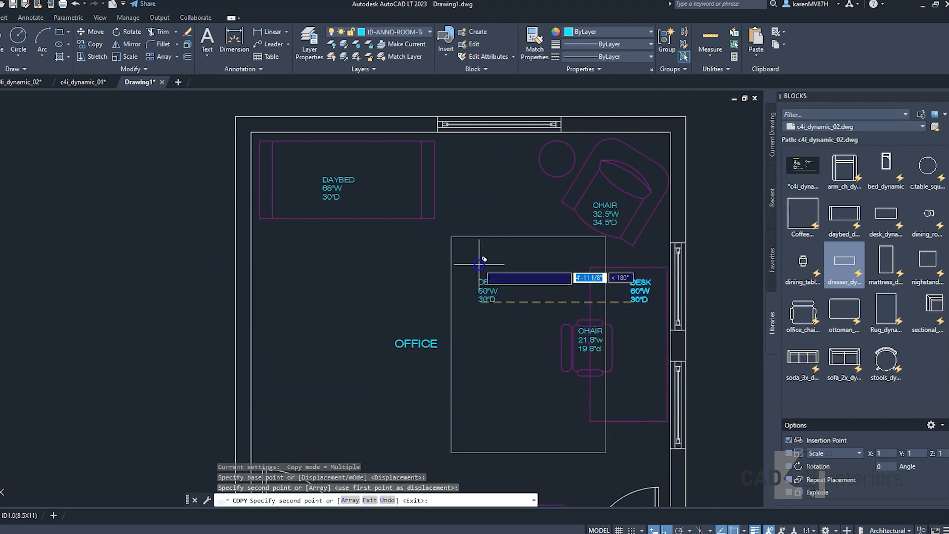
click(496, 283)
key(Escape)
Step: Edit the copied label on the rug to read RUG, 5'X7'
scroll(496, 282, up, 3)
double_click(531, 292)
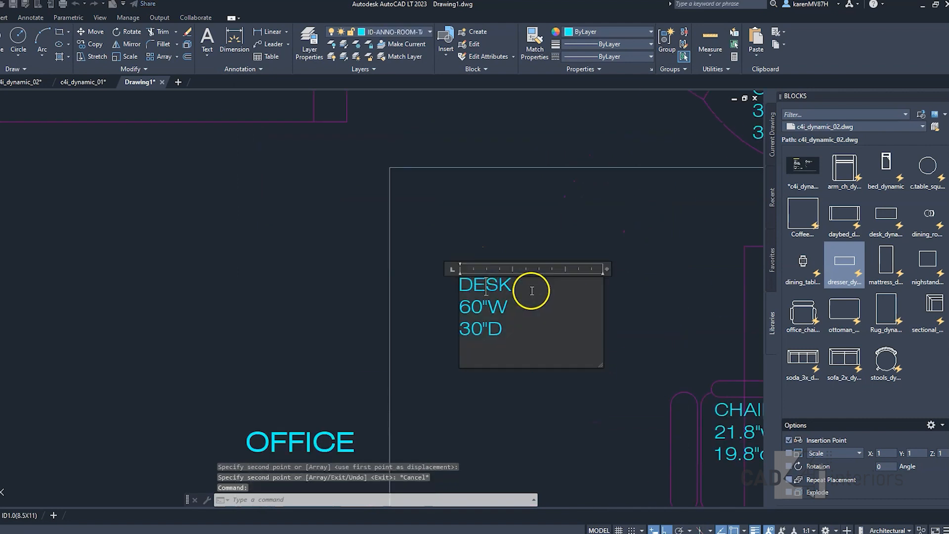
text(RUG)
key(Return)
drag(505, 328, 460, 308)
text(5'X7)
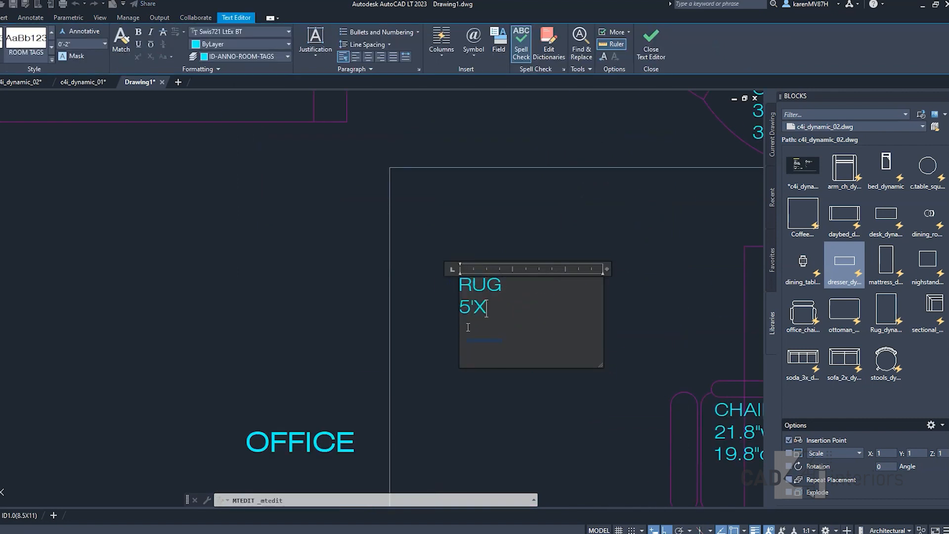
click(450, 334)
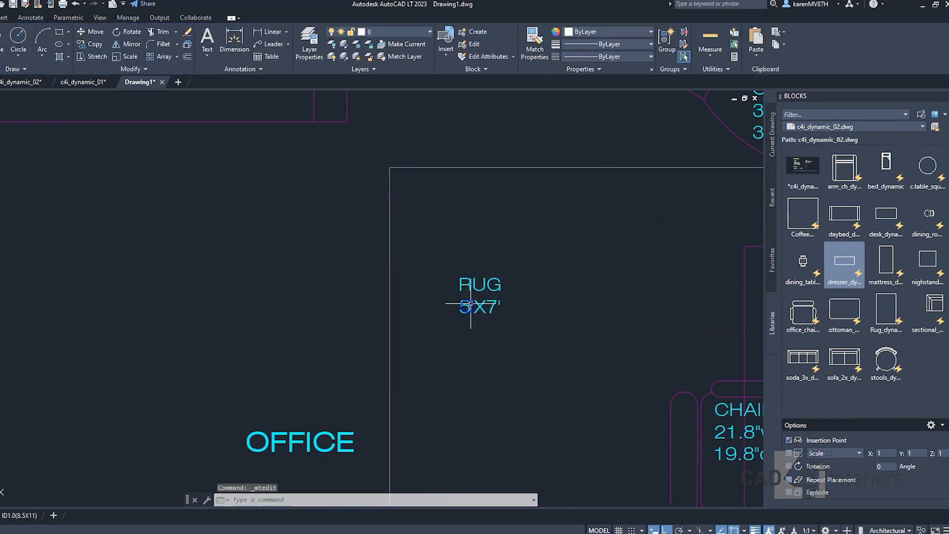
Step: Move the RUG label into the rug's upper-left corner
click(471, 304)
text(m)
key(Return)
click(534, 262)
click(520, 202)
click(500, 239)
text(m)
key(Return)
click(563, 305)
click(499, 288)
click(465, 287)
click(398, 213)
text(m)
key(Return)
click(508, 271)
click(508, 230)
scroll(479, 233, down, 6)
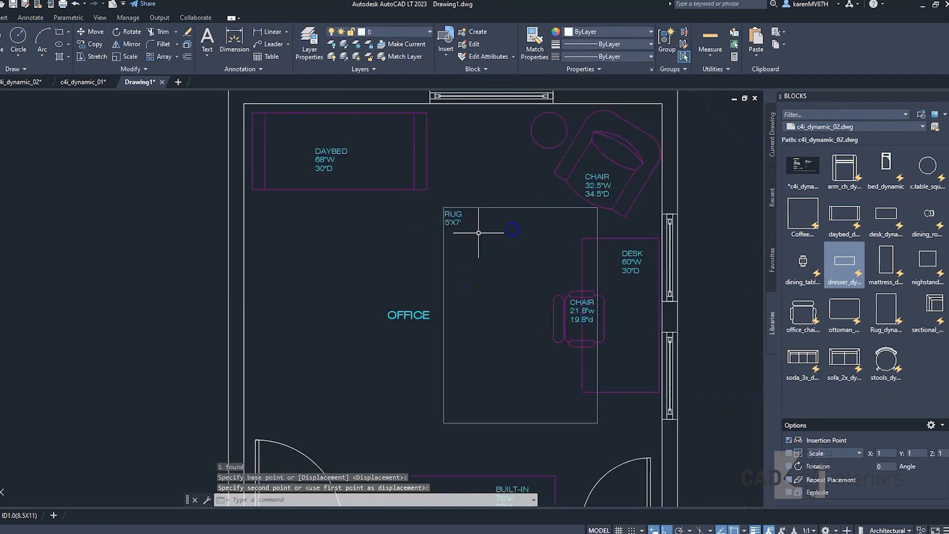
scroll(497, 282, up, 2)
scroll(497, 282, down, 4)
scroll(492, 288, up, 2)
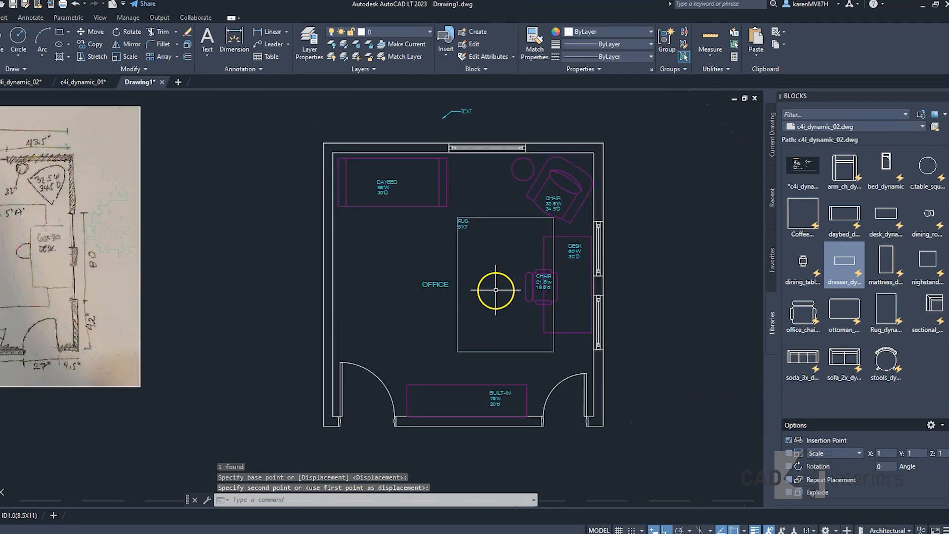